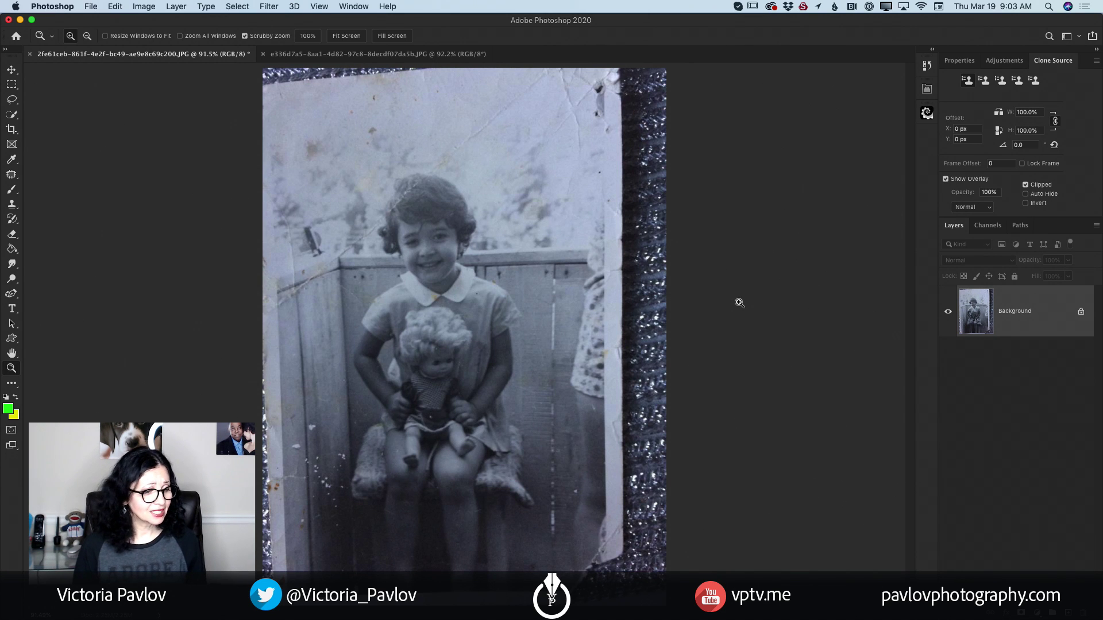
Step: Duplicate the Background layer of the photo of the girl holding a doll
left_click(398, 55)
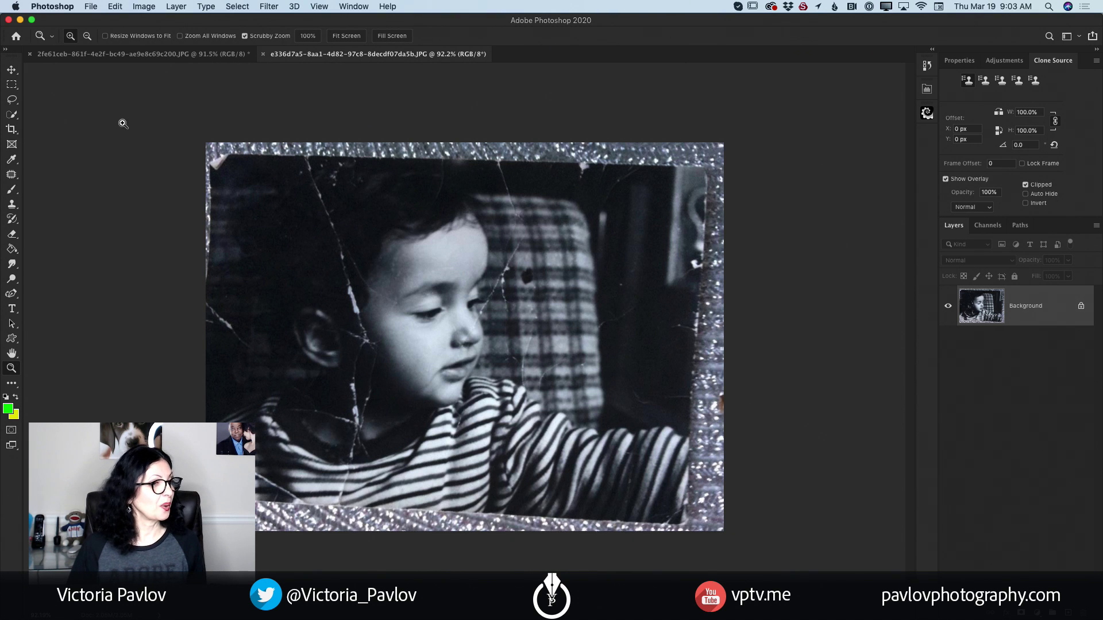
left_click(200, 55)
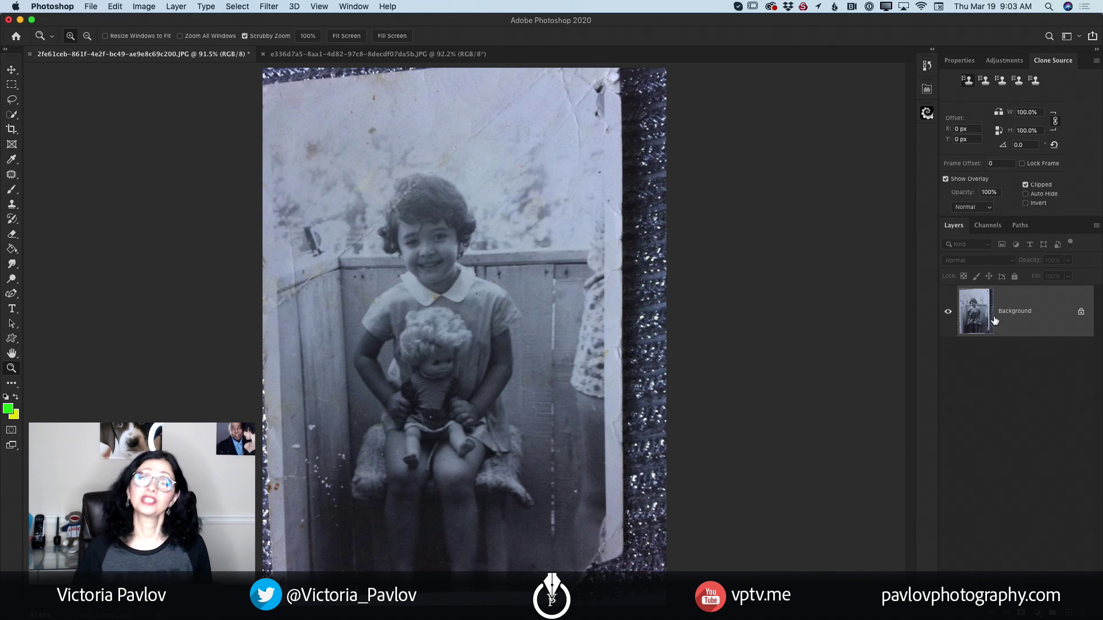
left_click_drag(1024, 325, 1069, 606)
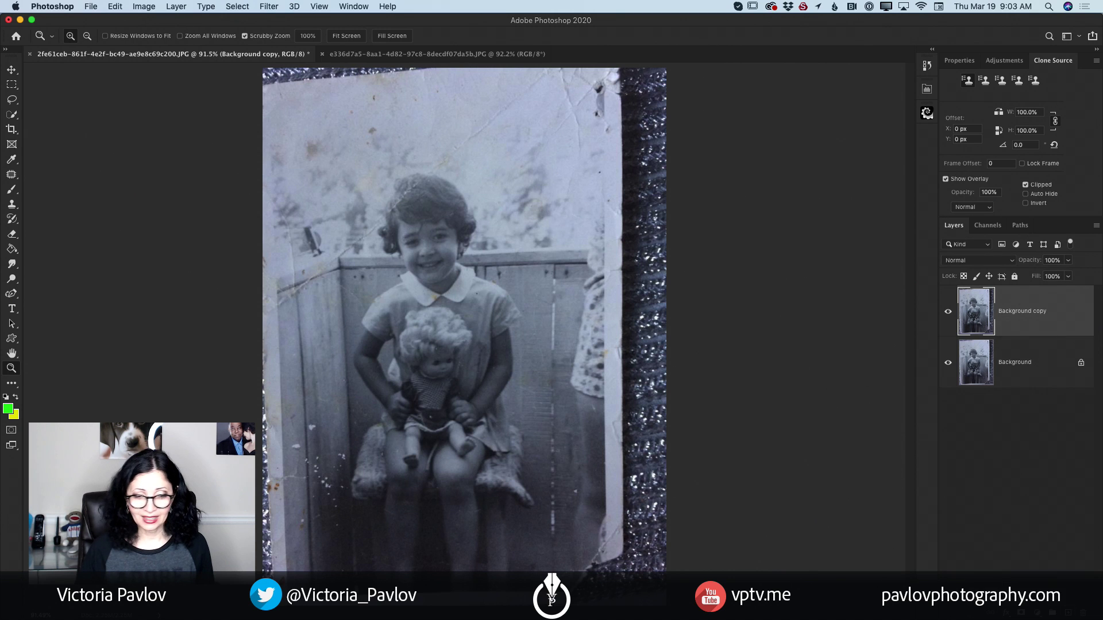
Step: Inspect the creases, stains and white specks across the background, the girl and the lower fence boards
left_click_drag(567, 495, 553, 492)
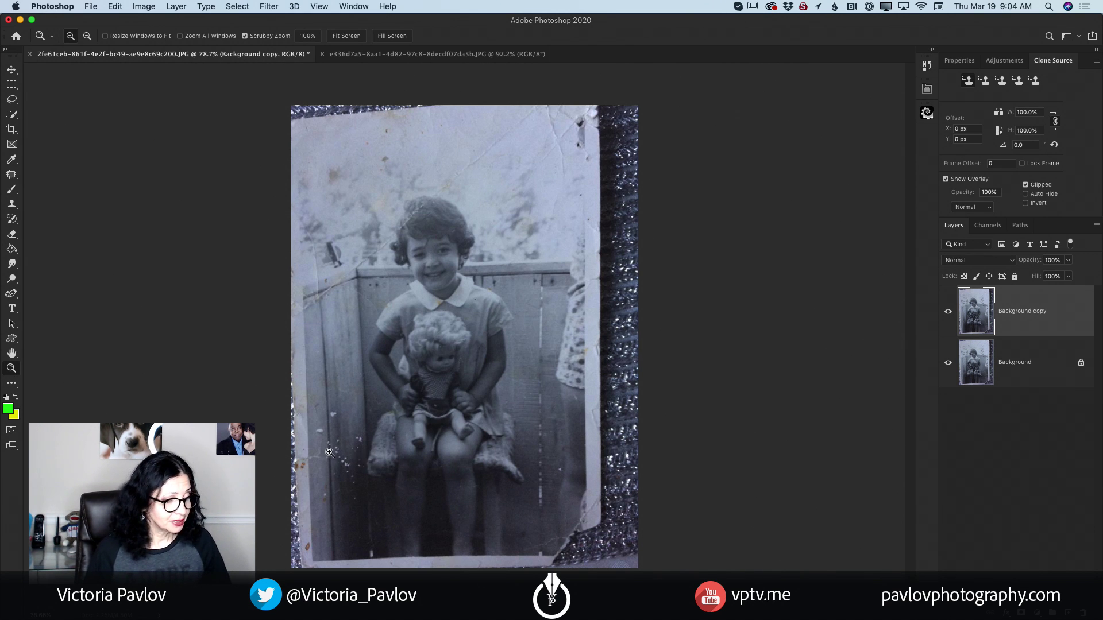
left_click_drag(336, 453, 304, 473)
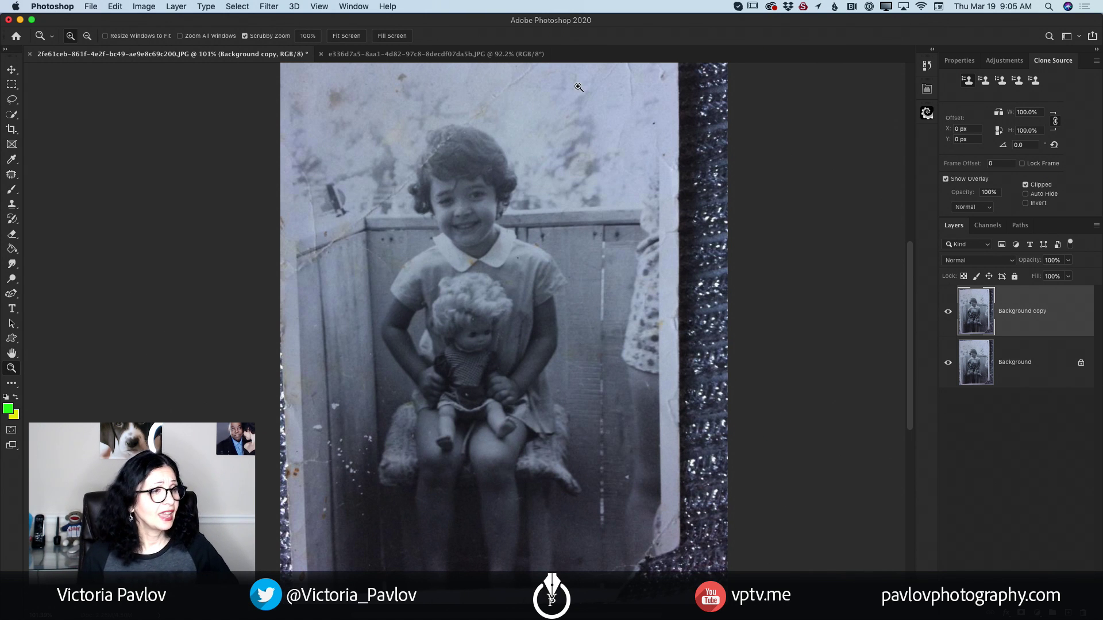
left_click(560, 122)
left_click_drag(591, 169, 592, 196)
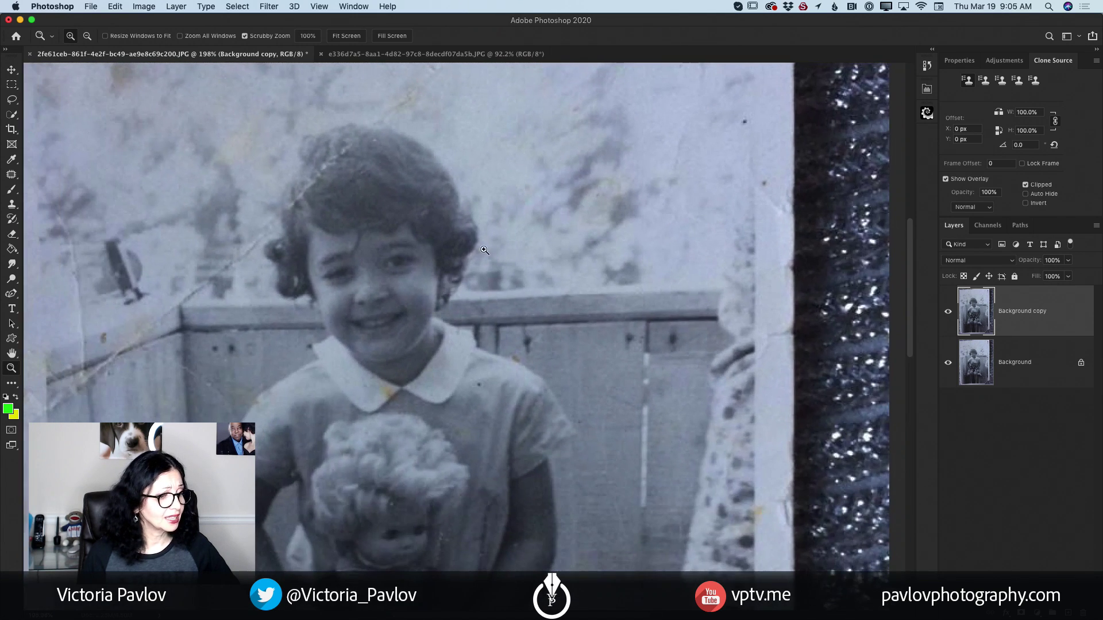
left_click_drag(395, 289, 372, 304)
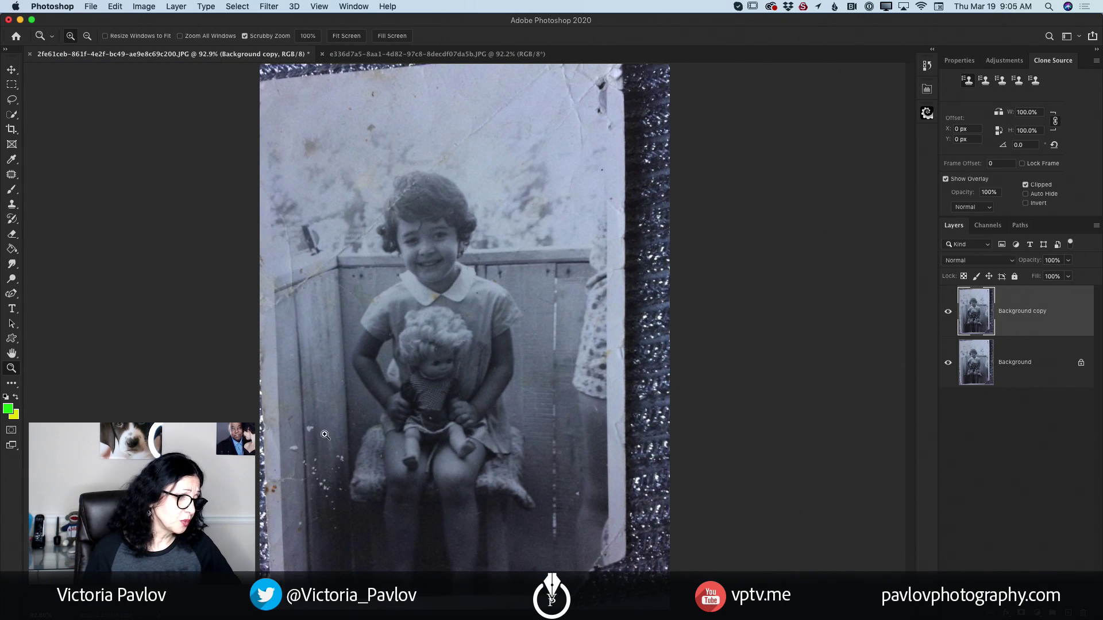
left_click_drag(285, 466, 325, 484)
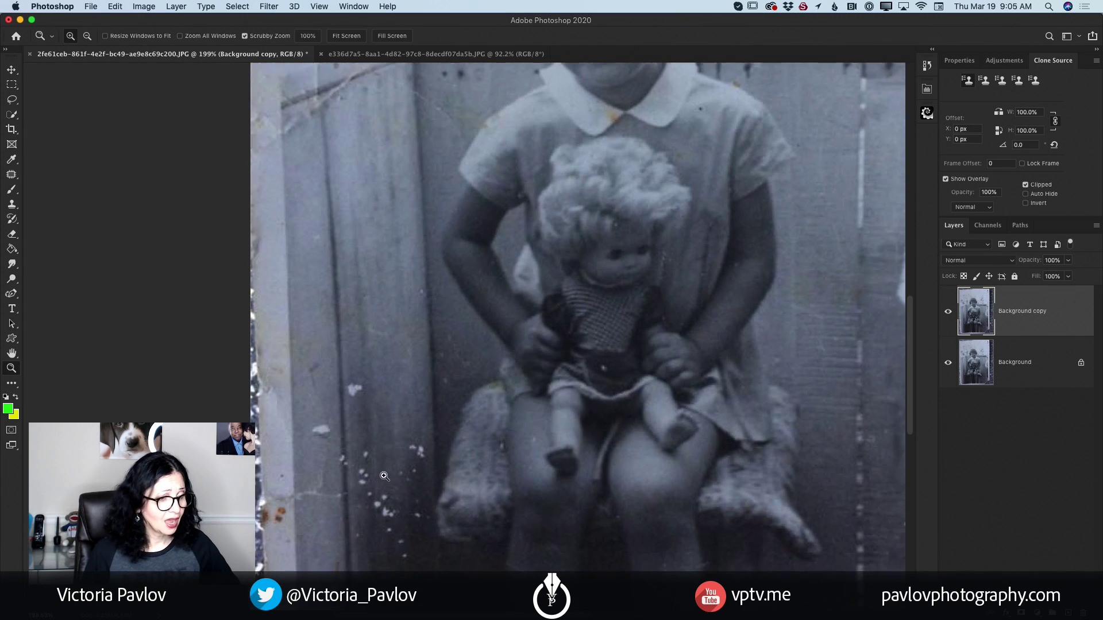
left_click_drag(395, 478, 379, 476)
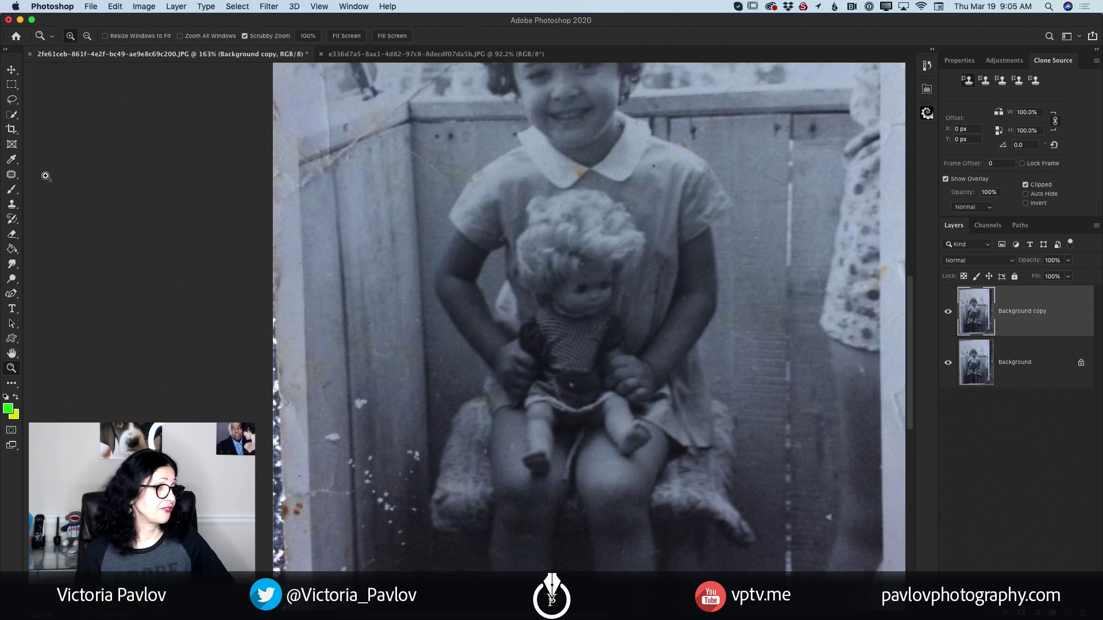
Step: Activate the Spot Healing Brush with 6% hardness and 1% spacing, keeping its mode at Normal
left_click(17, 178)
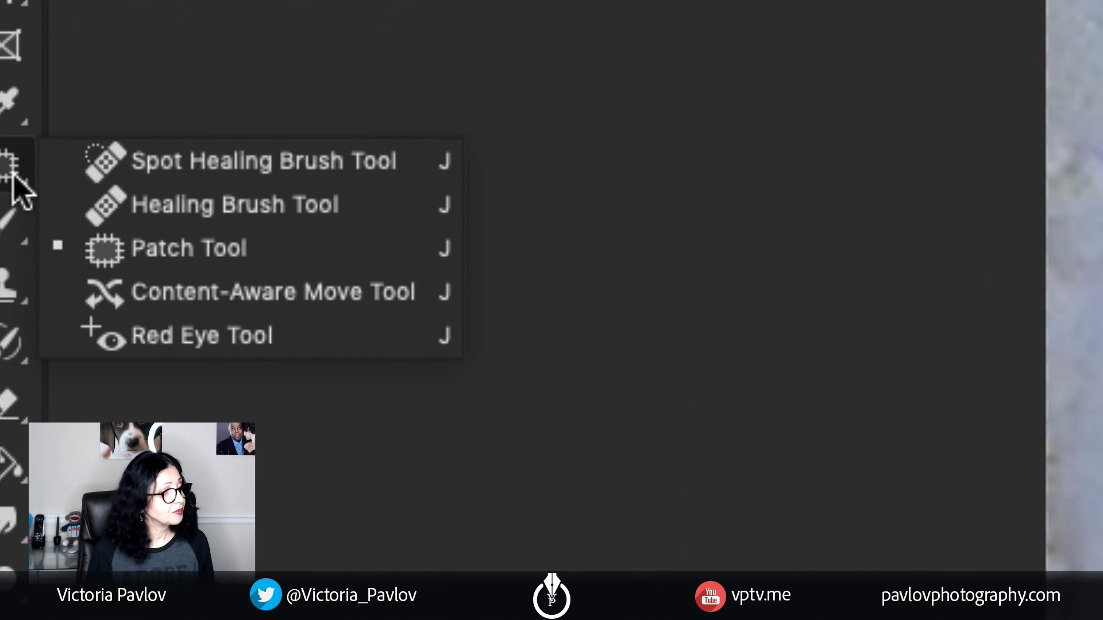
left_click(170, 183)
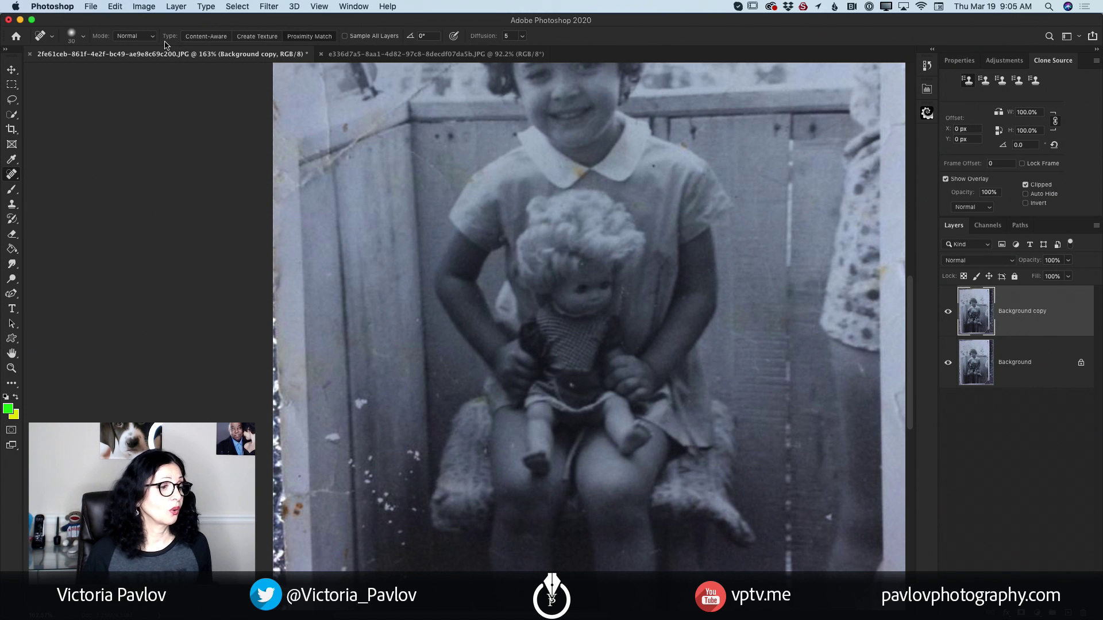
left_click(82, 37)
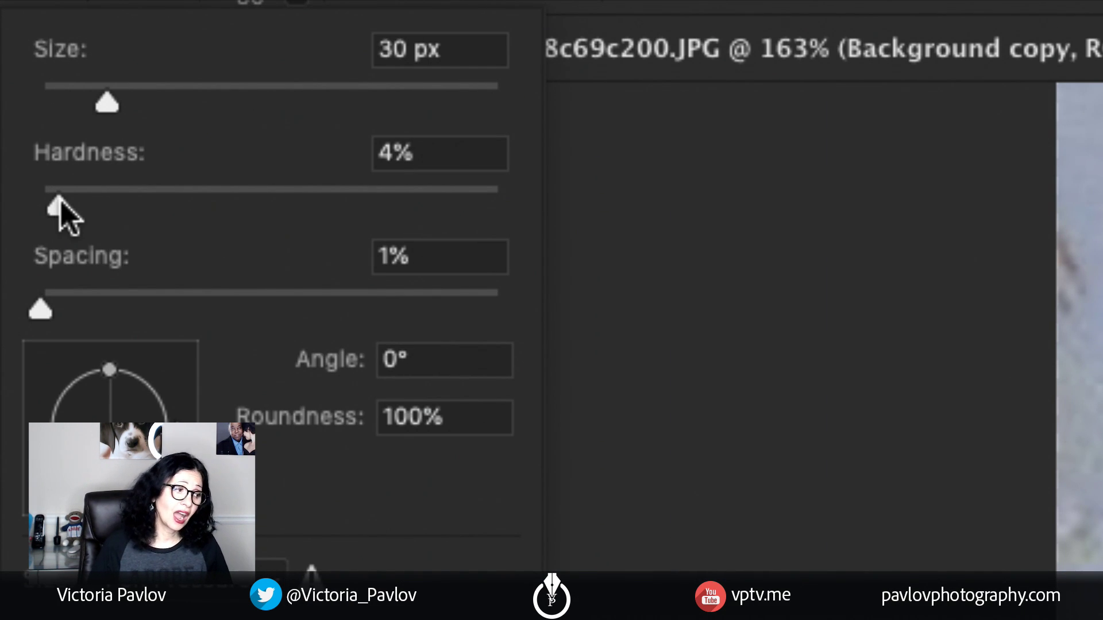
mouse_move(60, 201)
left_mouse_down()
mouse_move(76, 207)
mouse_move(65, 210)
left_mouse_up()
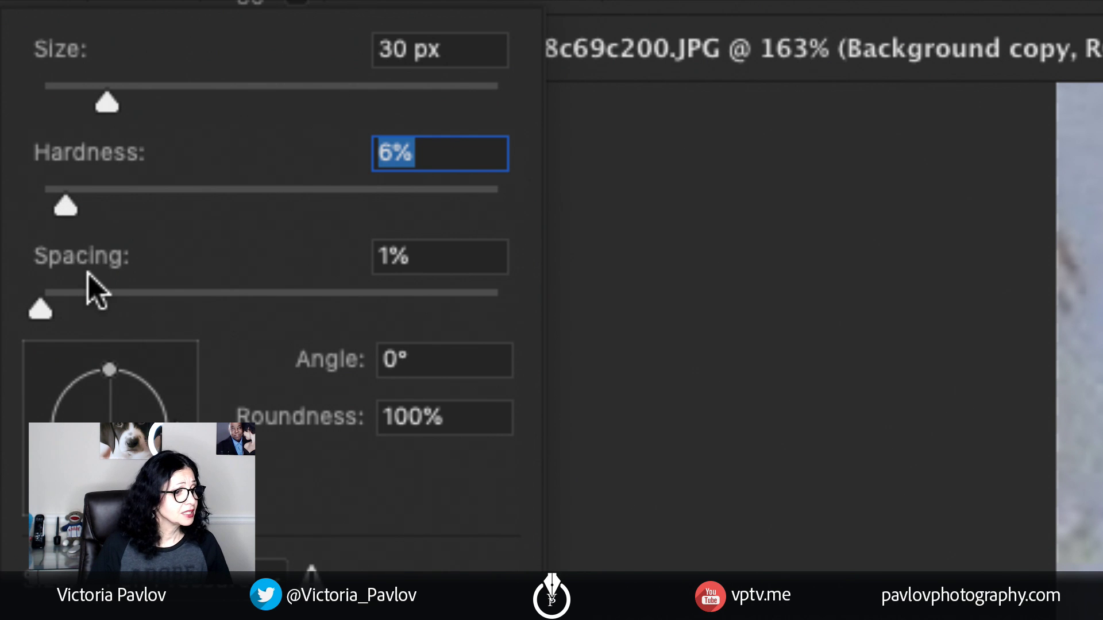
left_click(34, 310)
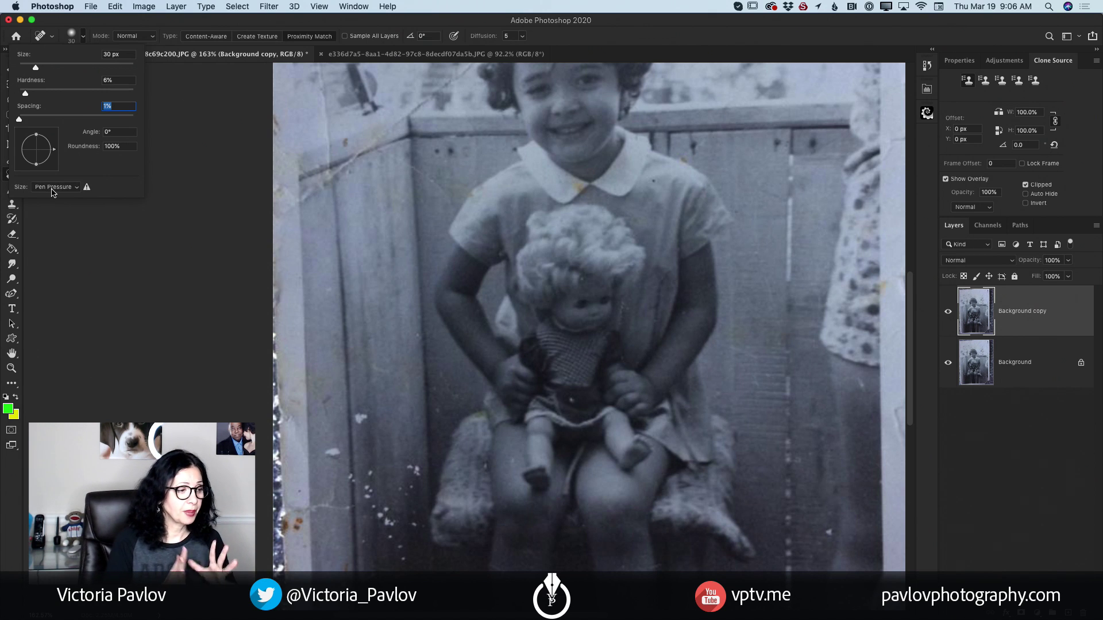
left_click(95, 37)
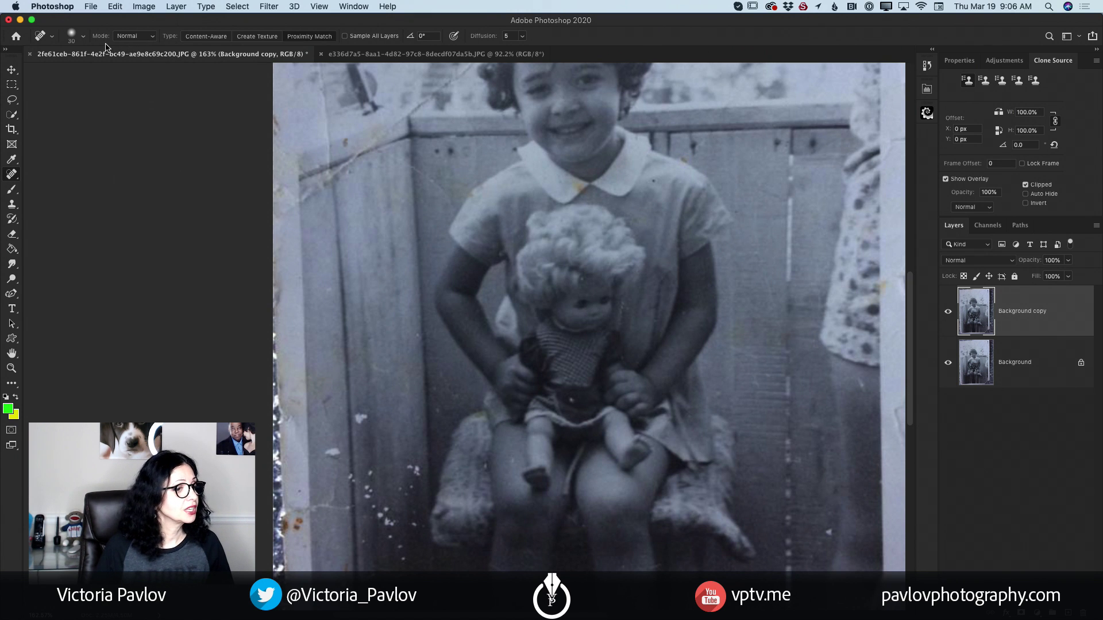
left_click(152, 38)
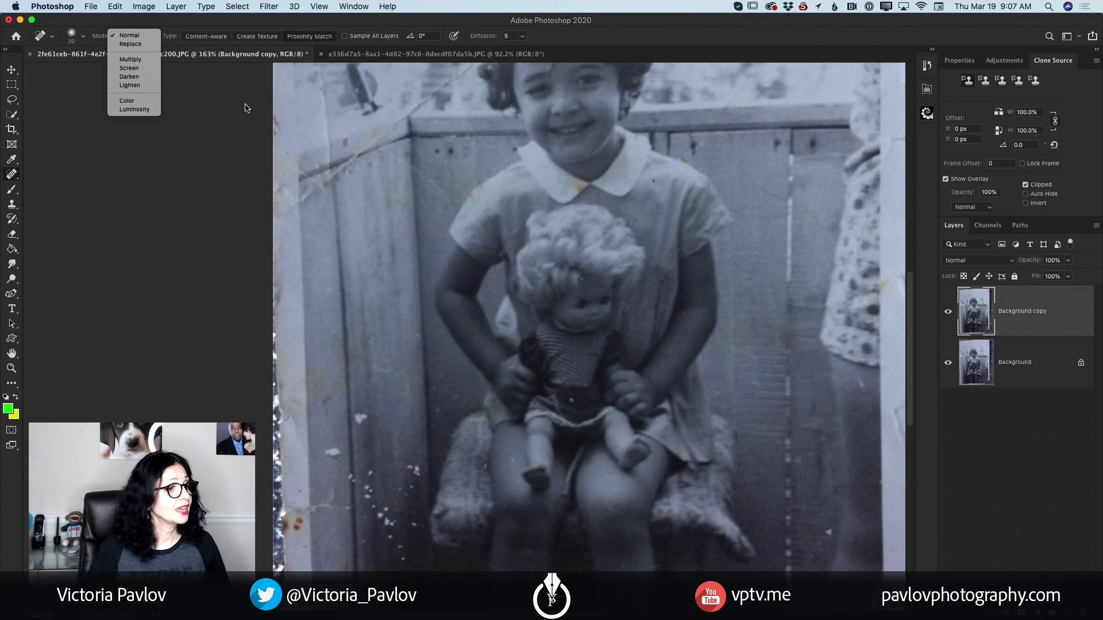
left_click(599, 285)
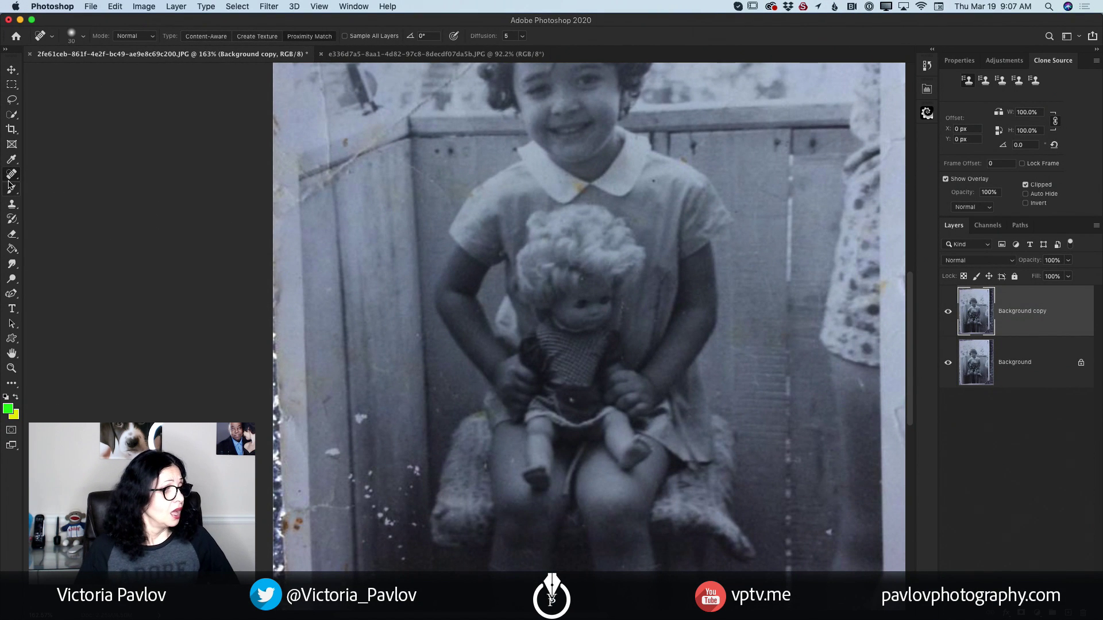
Step: Reduce the healing brush to 25 px, switch its type to Content-Aware and heal the light crease at the left end of the fence
scroll(336, 353, "up", 1)
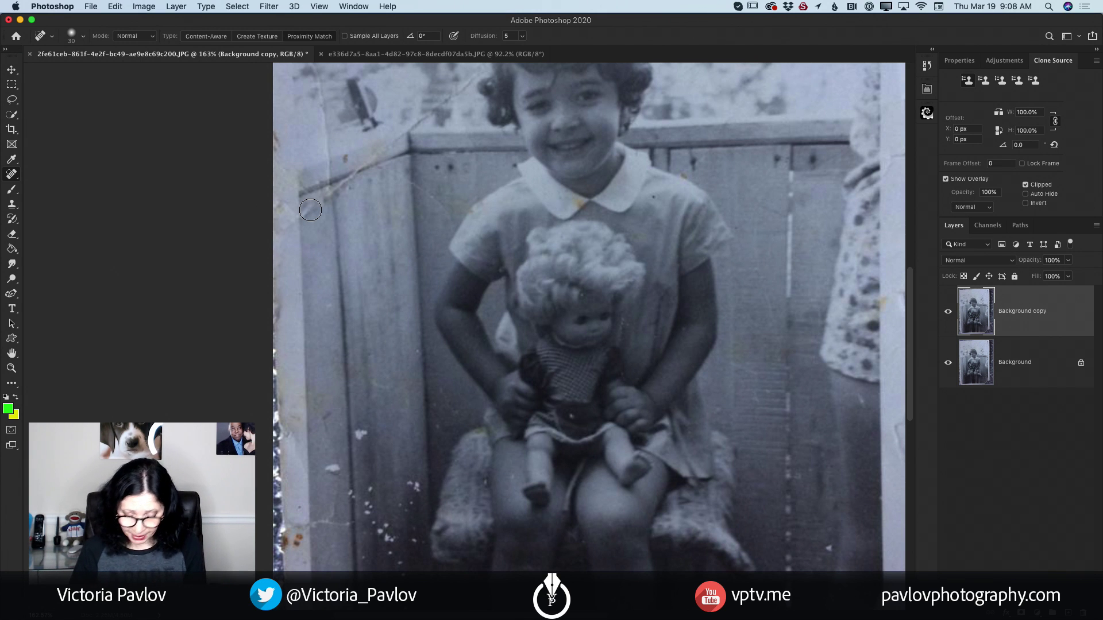
key("bracketleft")
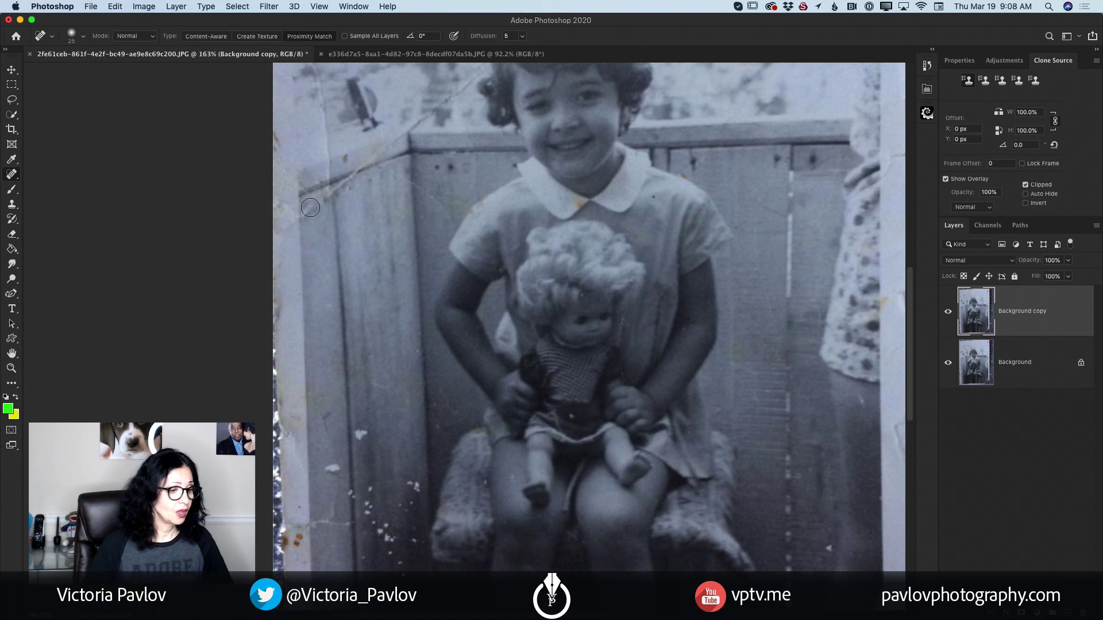
key("z")
left_click_drag(330, 196, 374, 264)
left_click(11, 172)
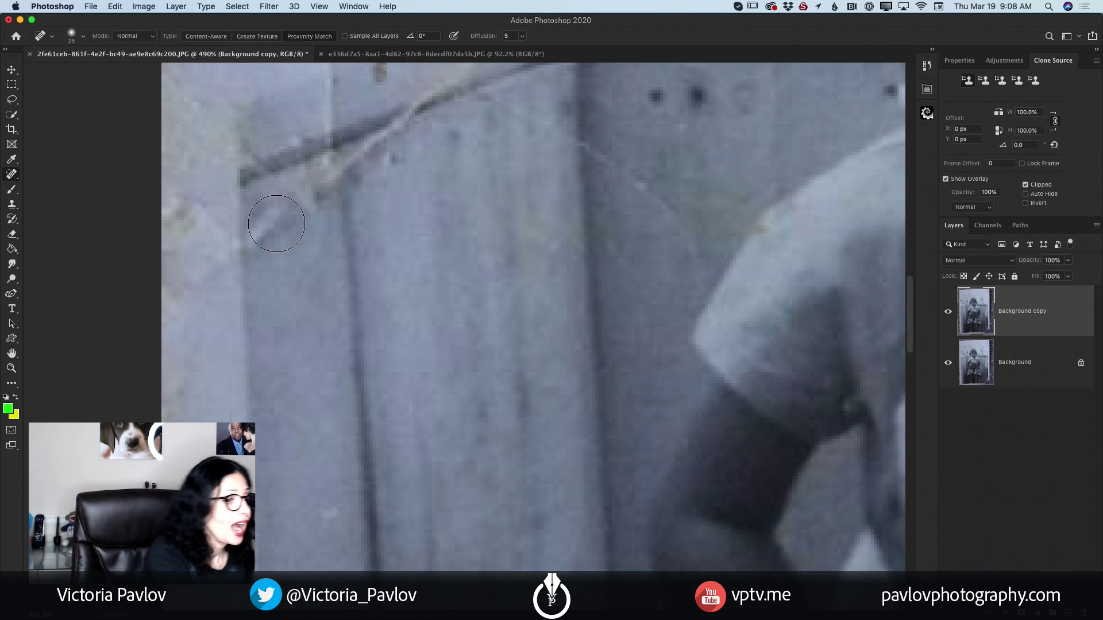
left_click(211, 39)
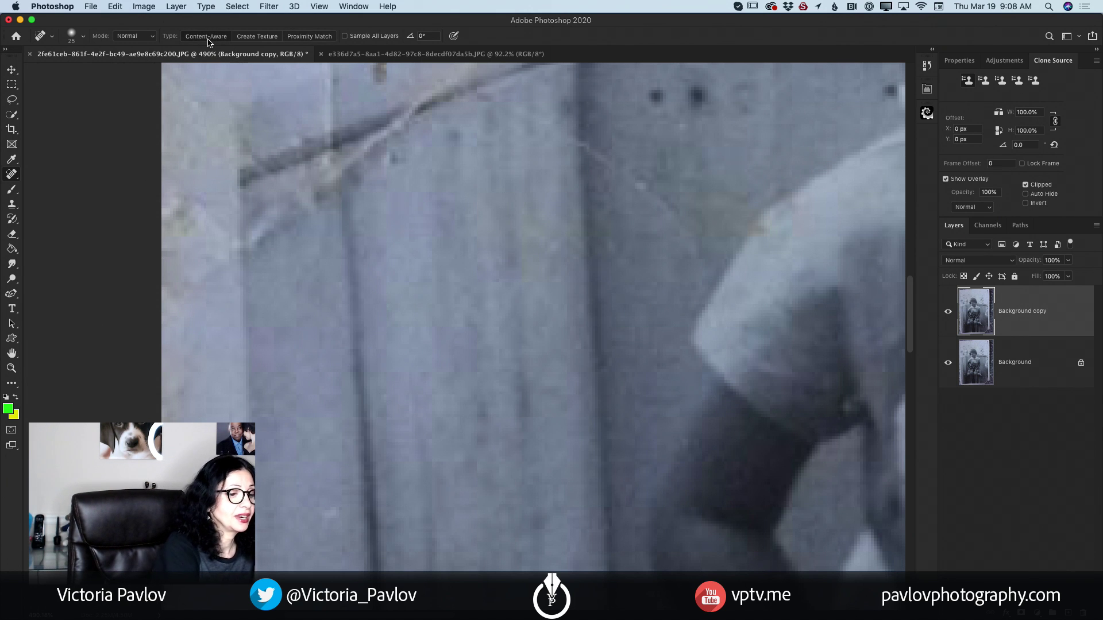
mouse_move(273, 217)
left_mouse_down()
mouse_move(263, 228)
mouse_move(275, 261)
mouse_move(253, 214)
mouse_move(281, 229)
mouse_move(274, 247)
left_mouse_up()
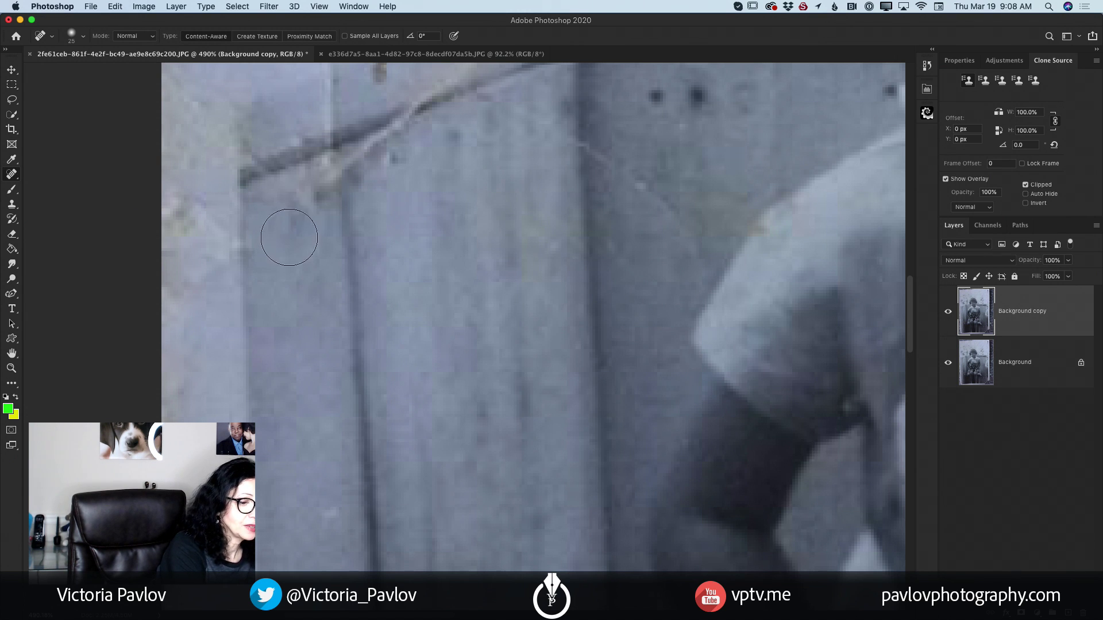
left_click_drag(268, 204, 267, 206)
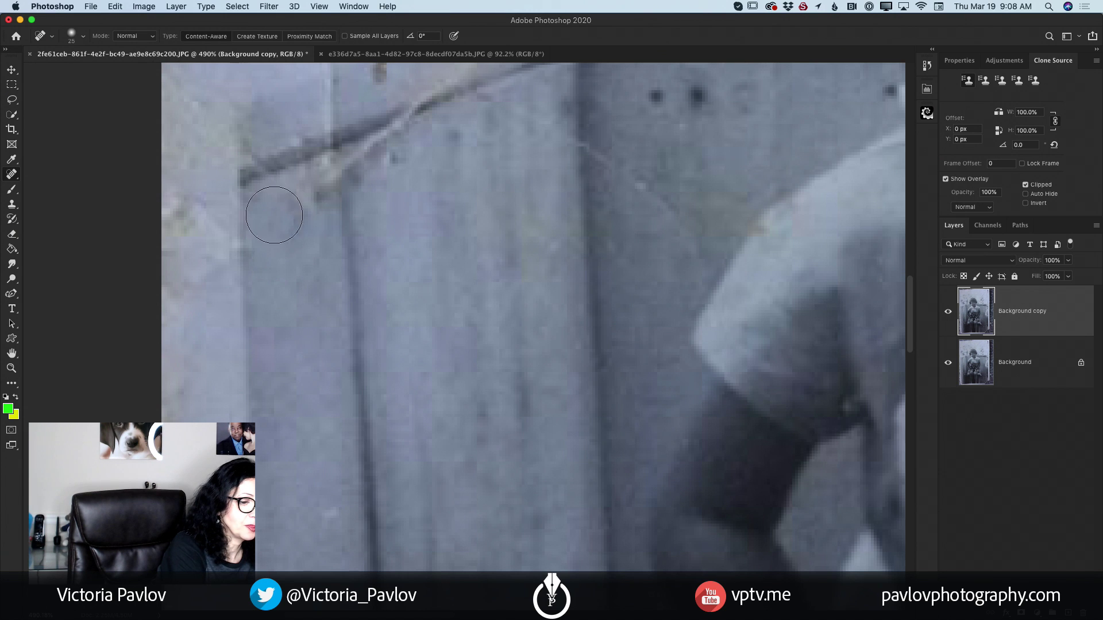
left_click(258, 195)
key("bracketleft")
key("bracketleft")
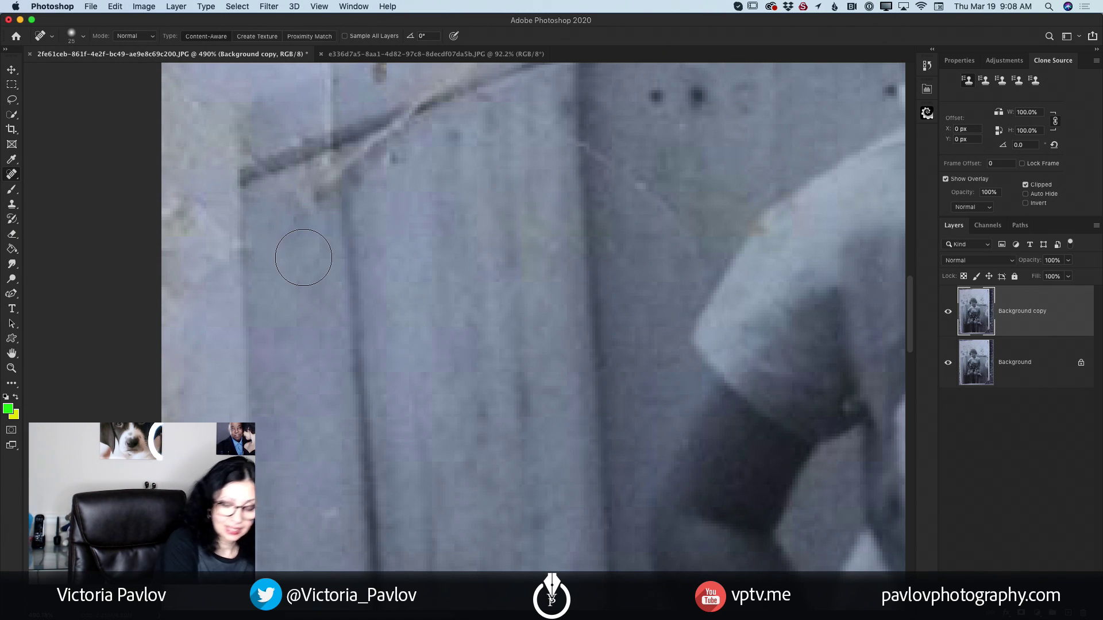
key("bracketleft")
key("bracketleft")
key("bracketleft")
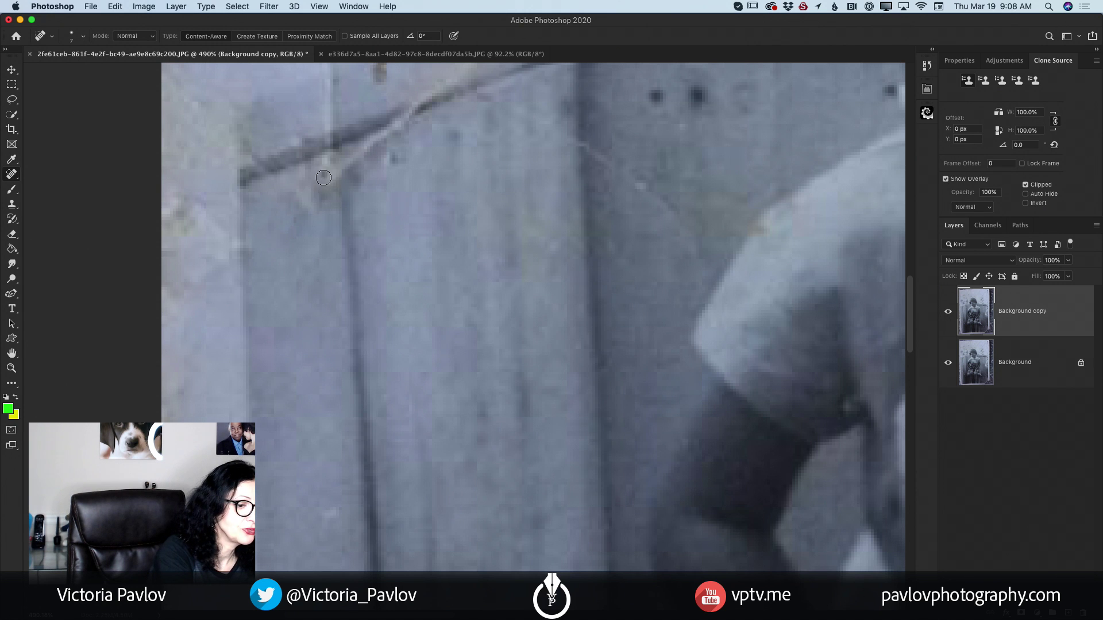
Step: Heal the two larger white patches on the left fence boards with a 30 px Spot Healing Brush
left_click(17, 368)
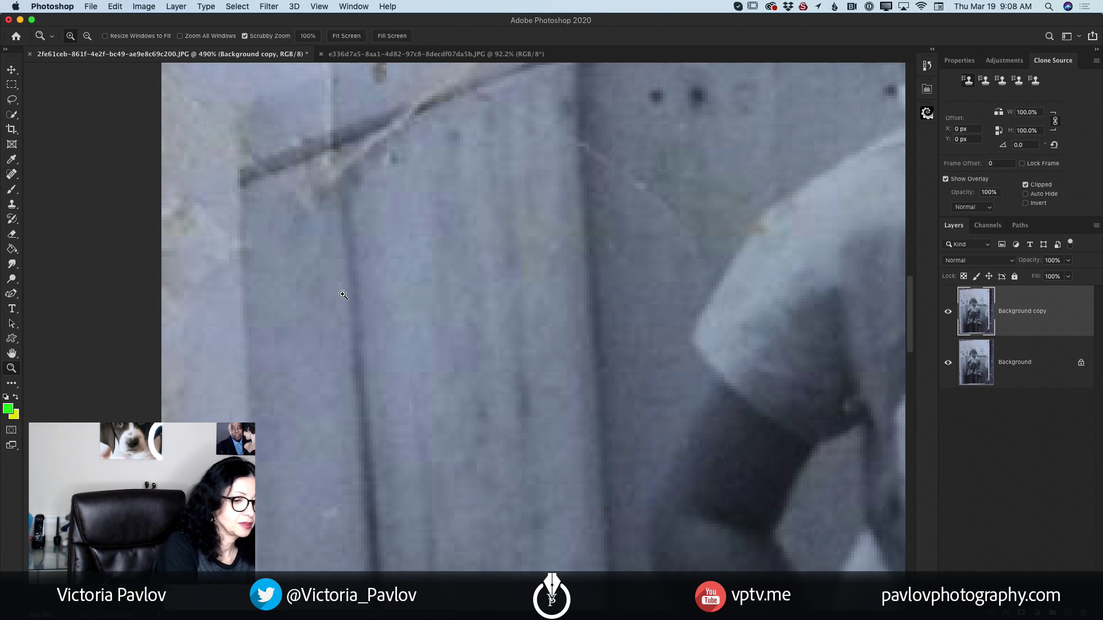
left_click_drag(346, 294, 280, 296)
left_click(11, 177)
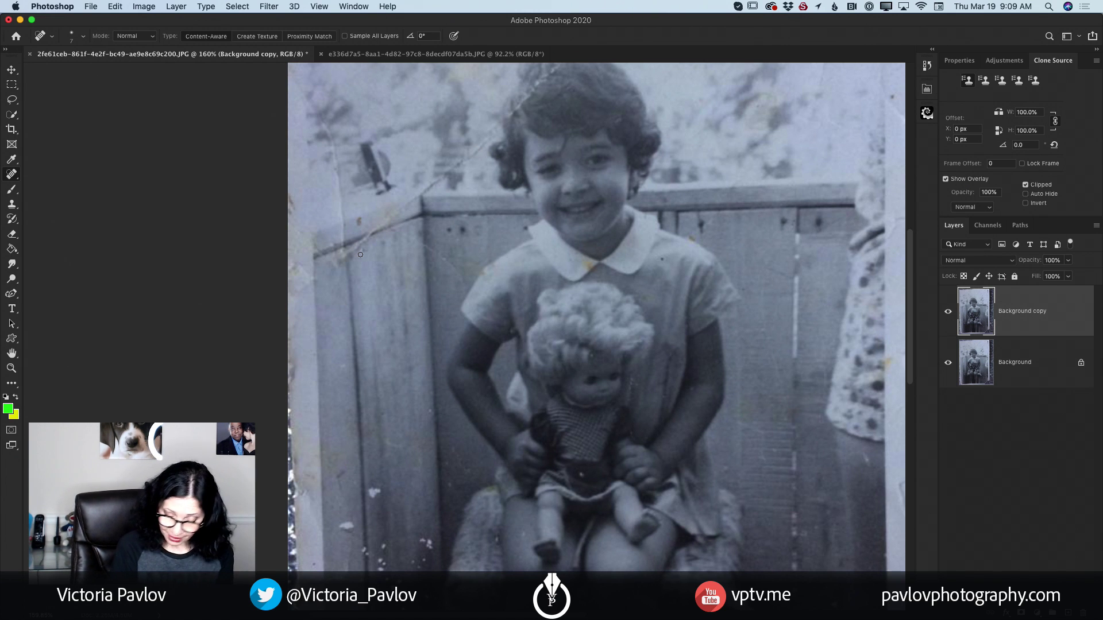
key("bracketright")
key("bracketright")
key("bracketright")
key("bracketright")
key("bracketright")
key("bracketright")
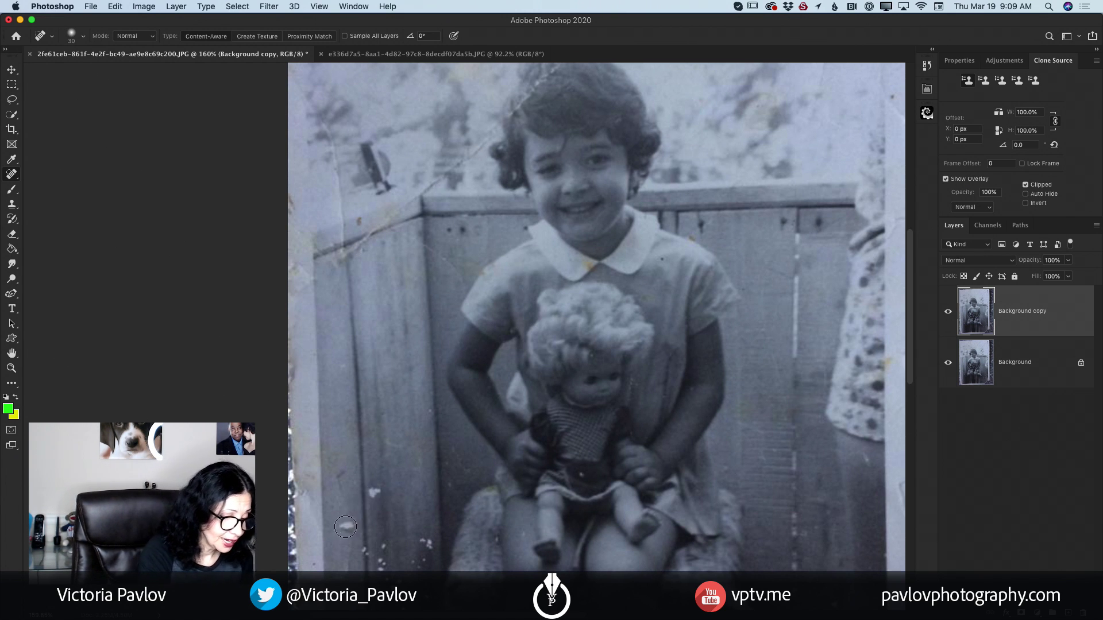
left_click(350, 529)
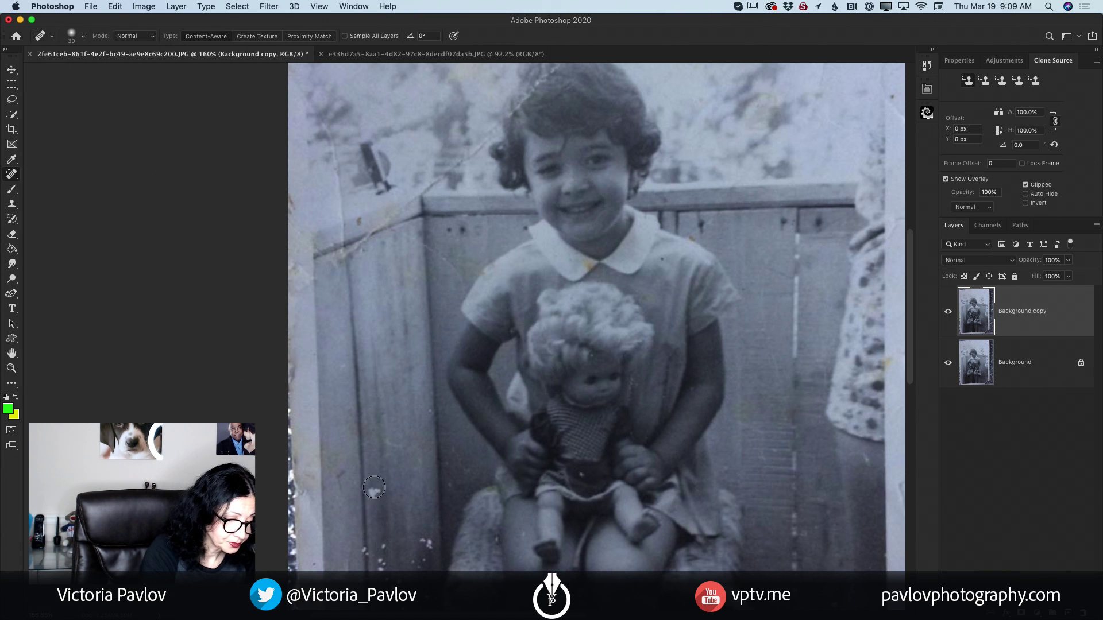
left_click(374, 495)
left_click(370, 488)
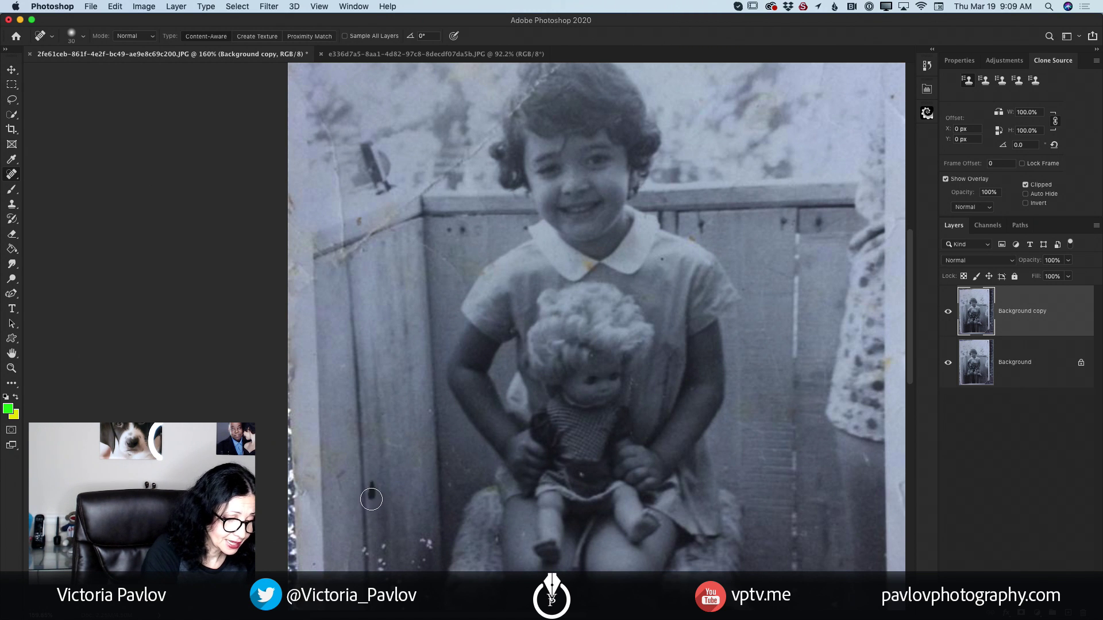
Step: Heal the cluster of white specks low on the left fence boards with the 30 px Spot Healing Brush
left_click(382, 547)
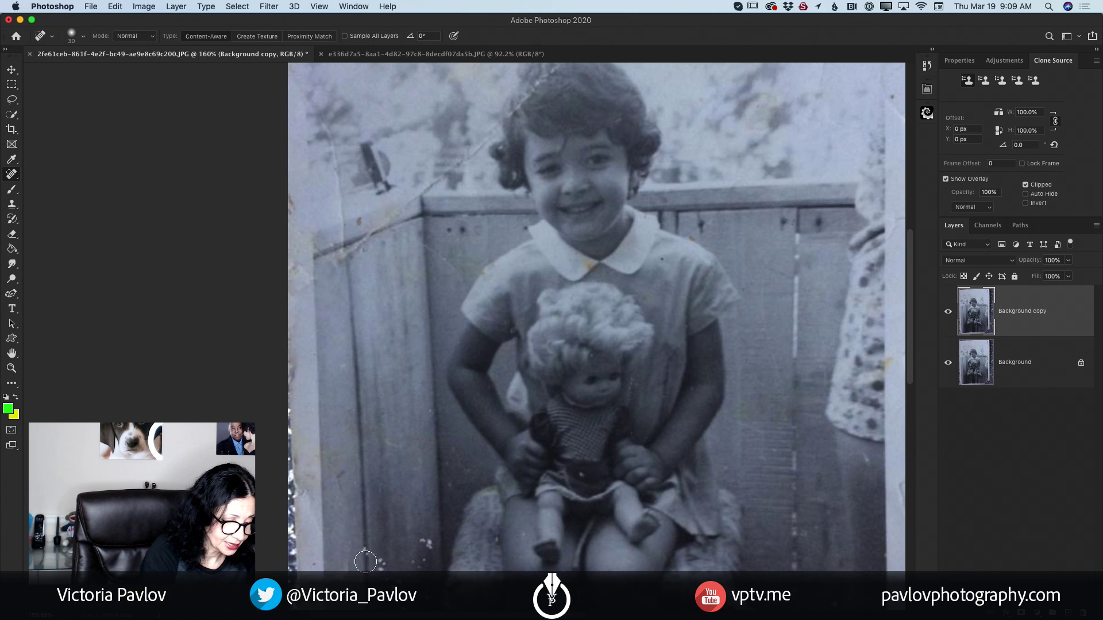
left_click(380, 565)
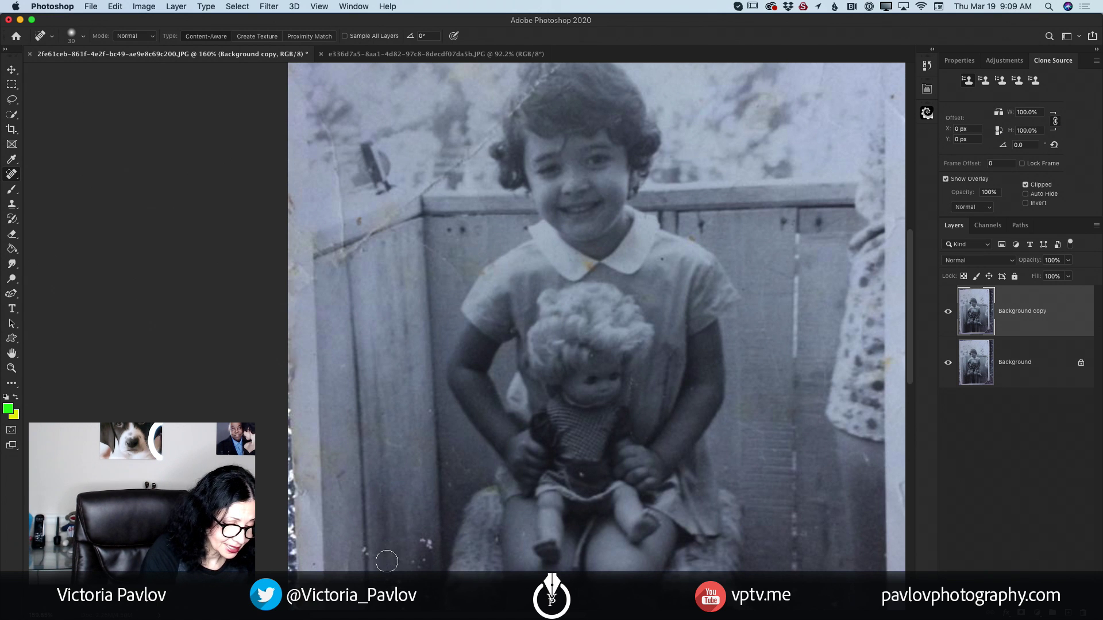
left_click(424, 538)
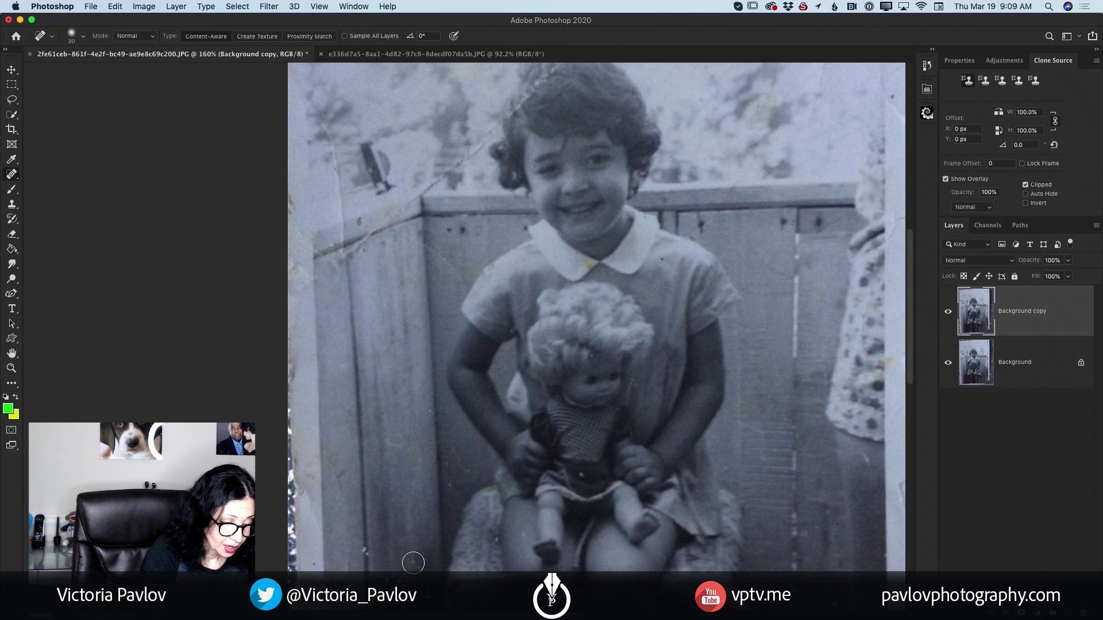
left_click(420, 558)
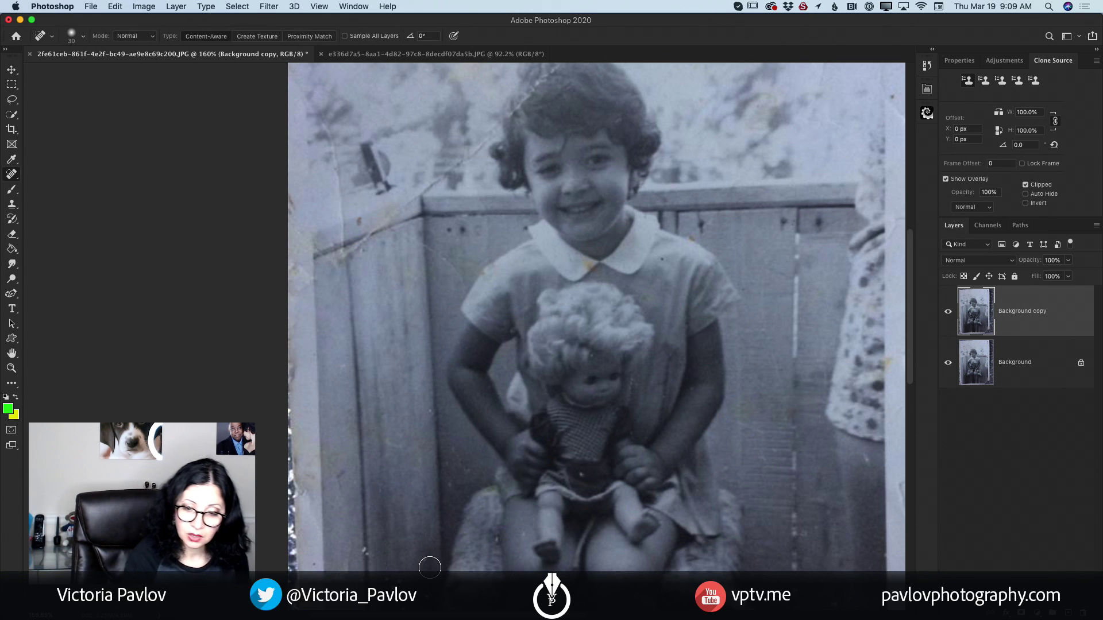
Step: Heal the remaining white specks on the dark fence boards left of the fur seat
left_click_drag(909, 355, 909, 422)
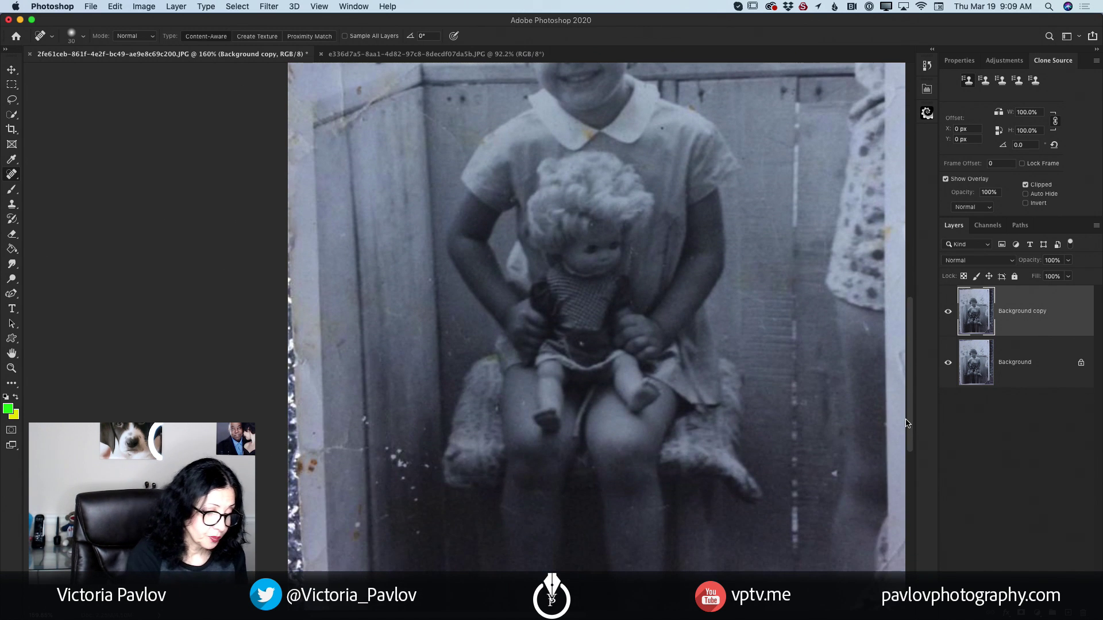
left_click_drag(398, 454, 402, 466)
left_click(394, 455)
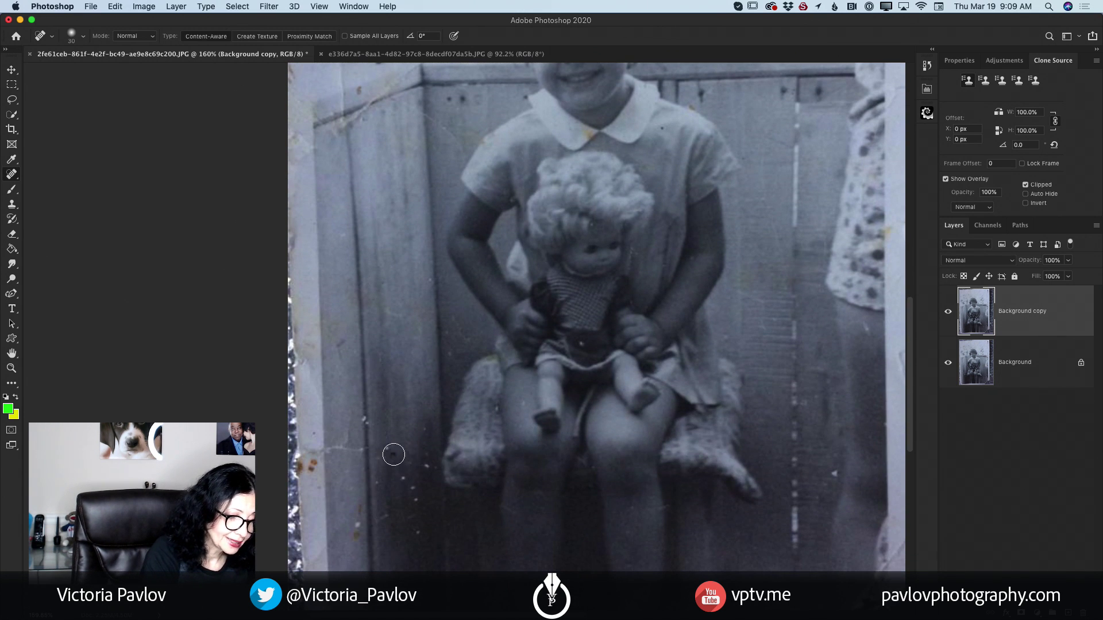
left_click(403, 477)
left_click(411, 488)
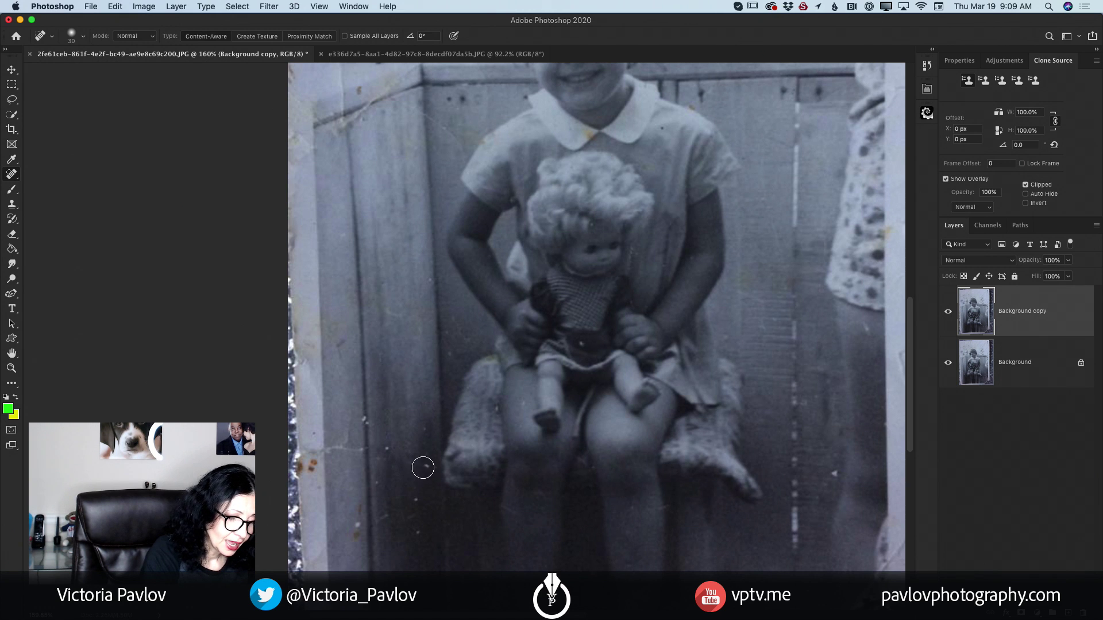
left_click(427, 466)
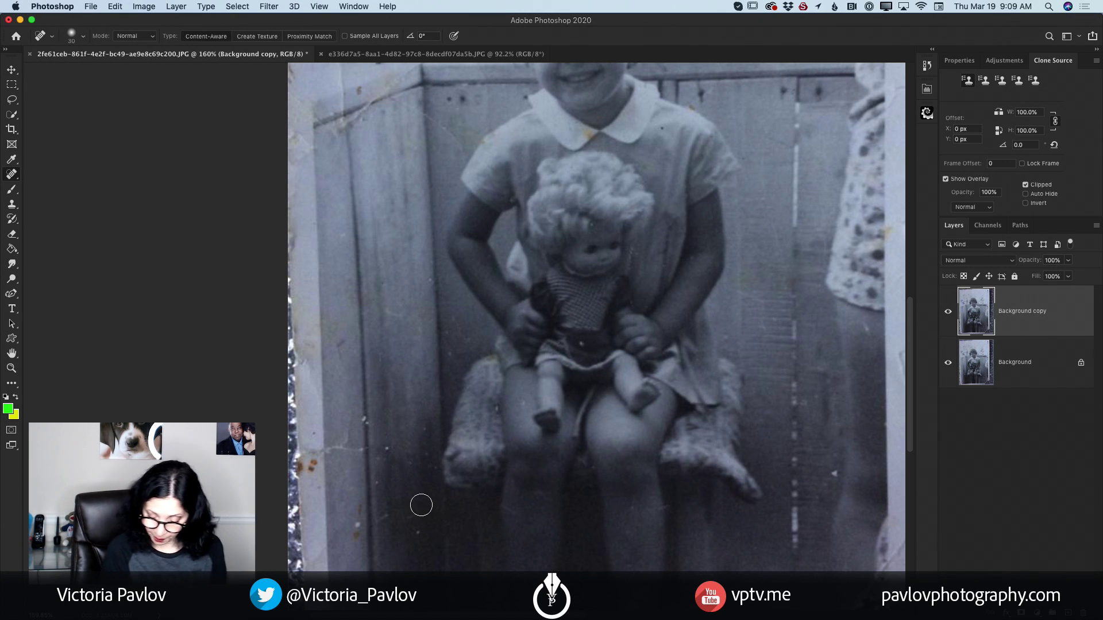
Step: Reduce the healing brush to 15 px and heal the tiny specks and light crease on the lower left fence boards
key("bracketleft")
key("bracketleft")
key("bracketleft")
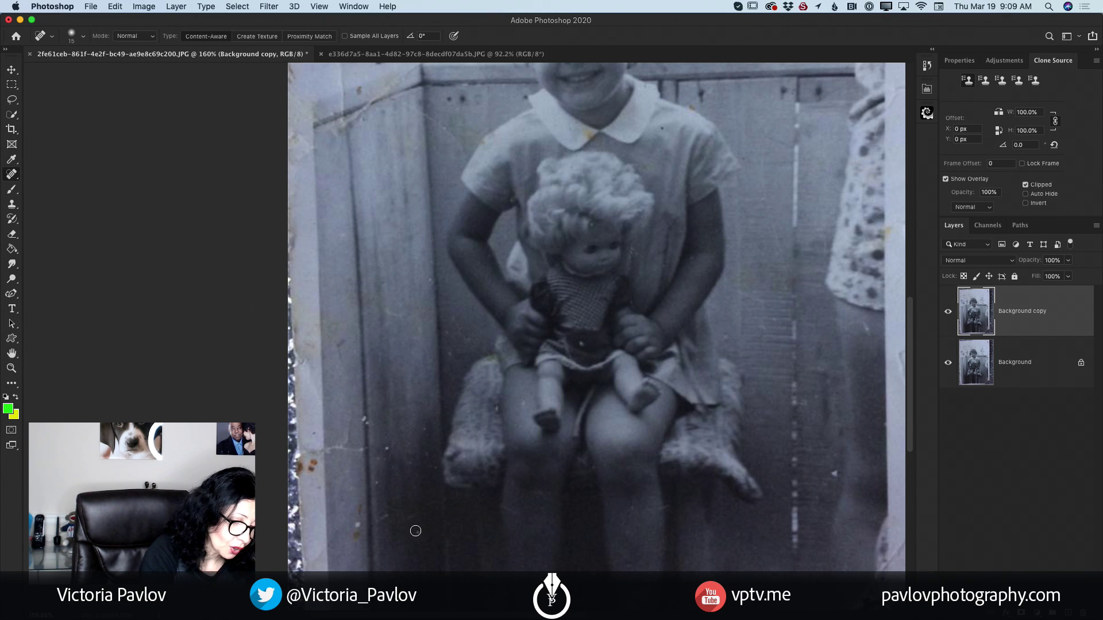
left_click(357, 525)
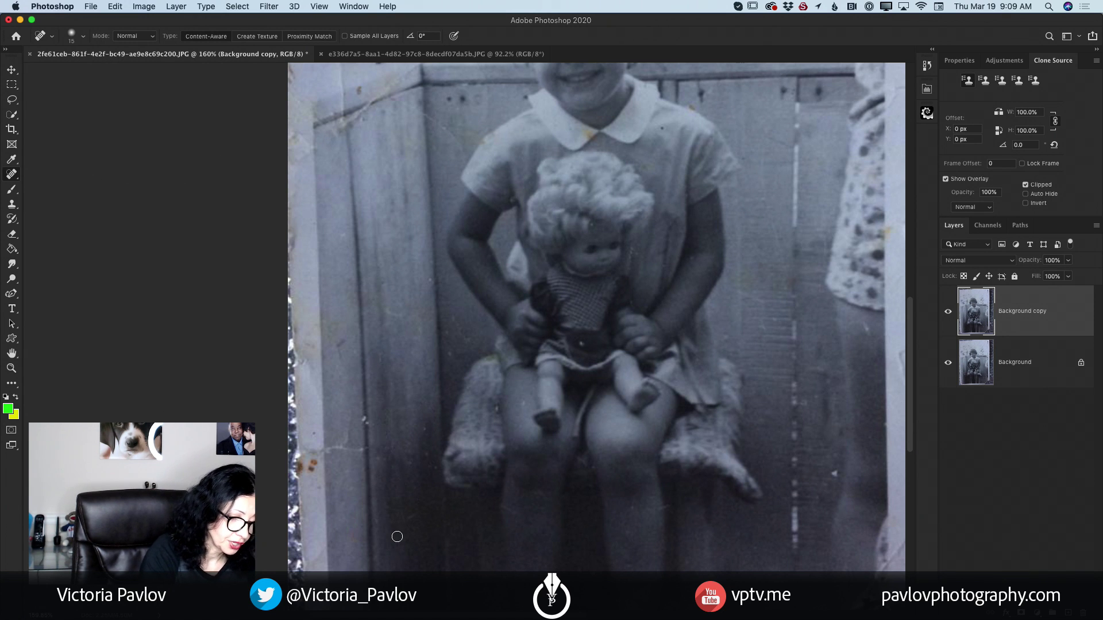
mouse_move(333, 448)
left_mouse_down()
mouse_move(362, 449)
mouse_move(347, 432)
mouse_move(358, 471)
mouse_move(353, 416)
left_mouse_up()
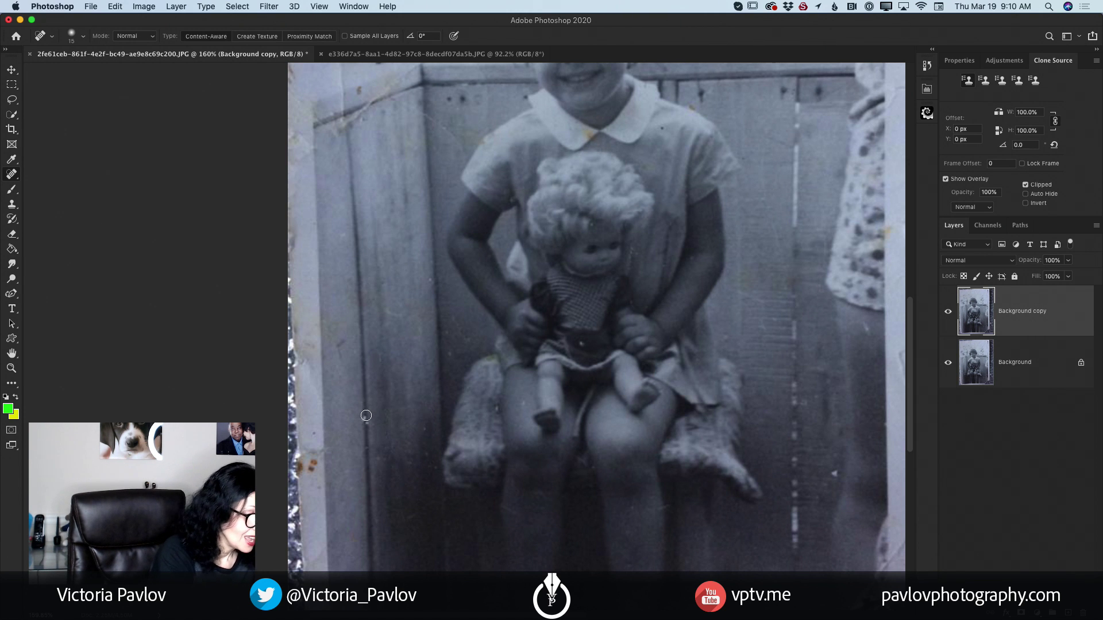
Step: Heal the white spot in the dark gap between the left fence boards, using a progressively smaller brush for the remnants
key("z")
left_click_drag(359, 434, 374, 410)
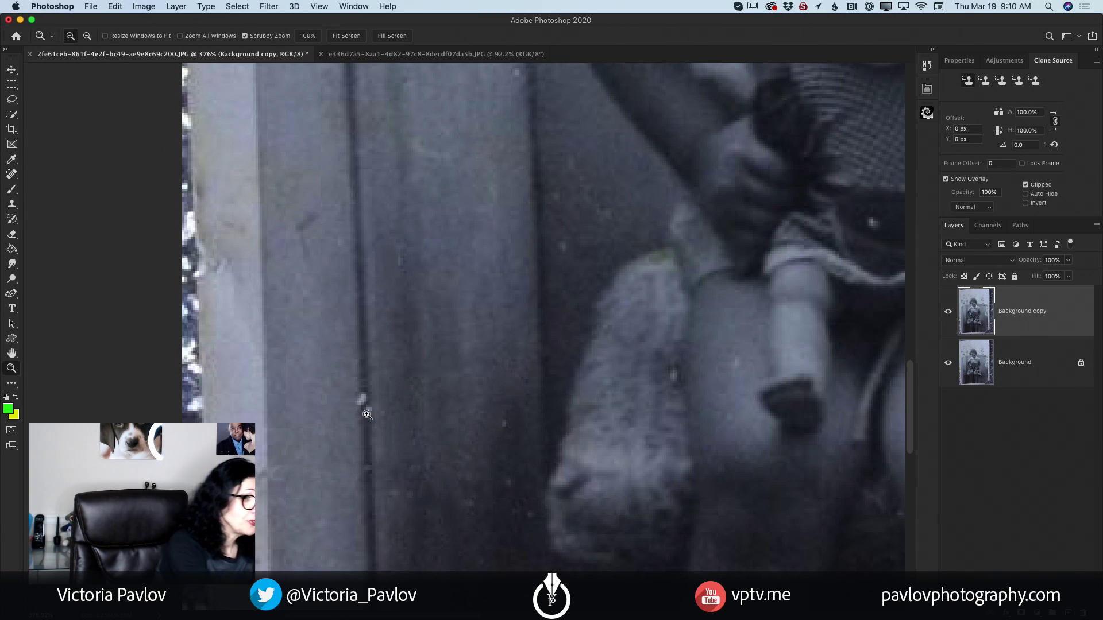
left_click(11, 177)
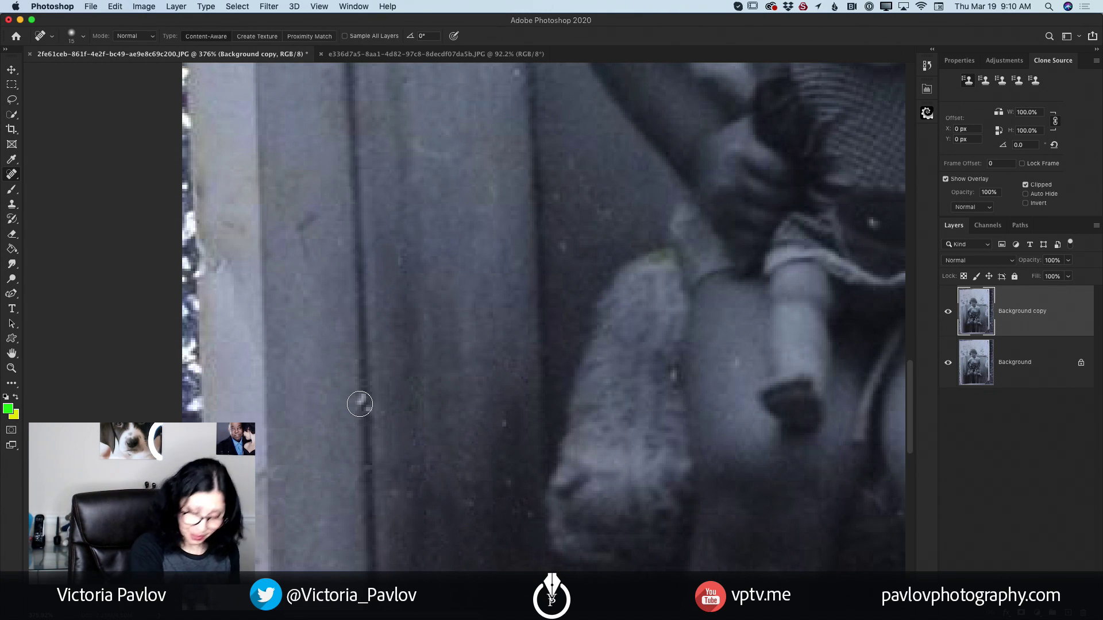
key("bracketleft")
key("bracketleft")
key("bracketleft")
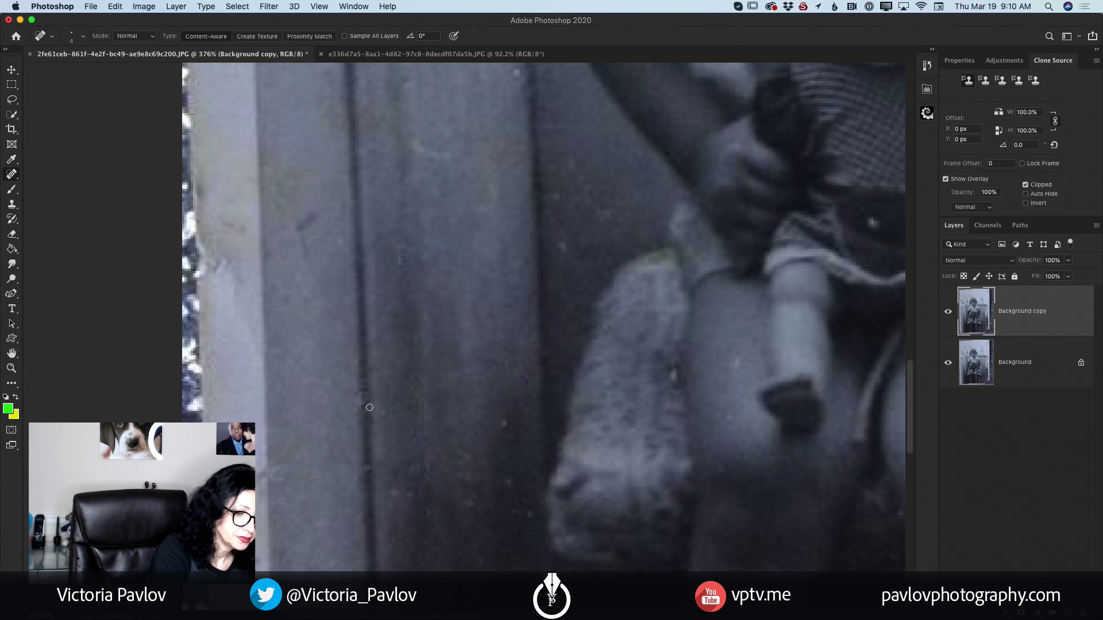
Step: Enlarge the Spot Healing Brush to 20 px and heal the white speck on the right fence boards beside the standing figure's leg
key("z")
mouse_move(368, 419)
left_mouse_down()
mouse_move(351, 462)
mouse_move(401, 451)
left_mouse_up()
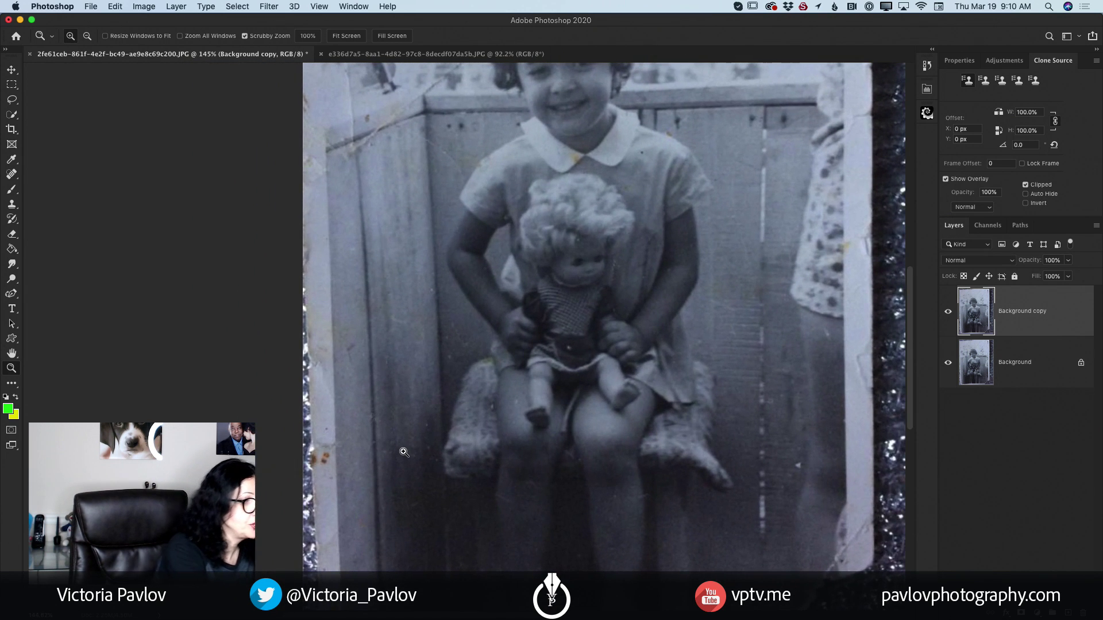
left_click(12, 174)
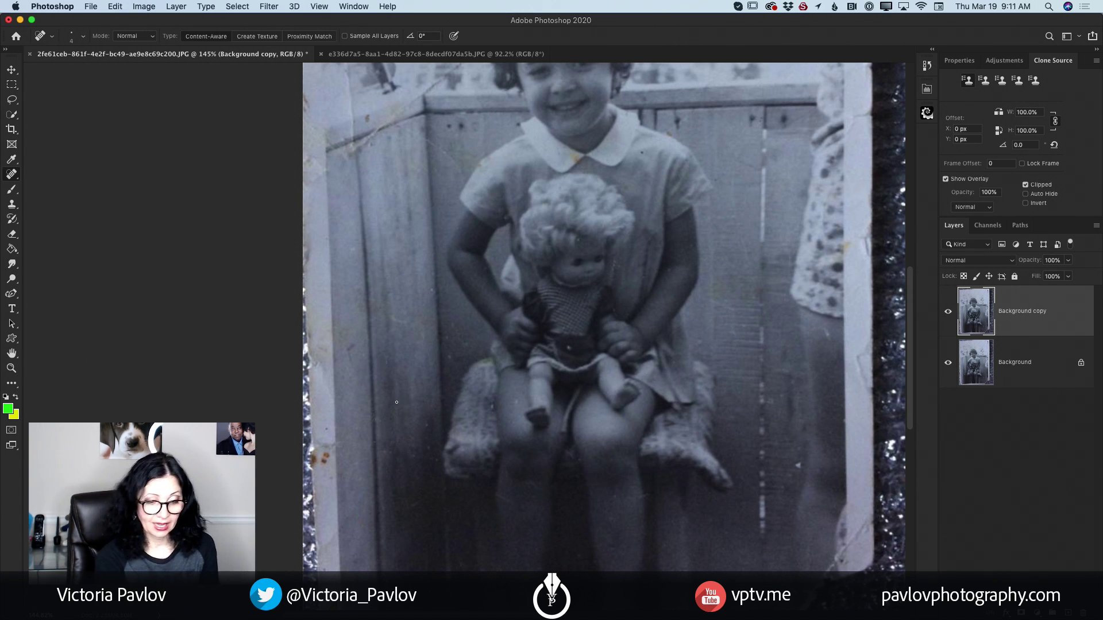
key("bracketright")
key("bracketright")
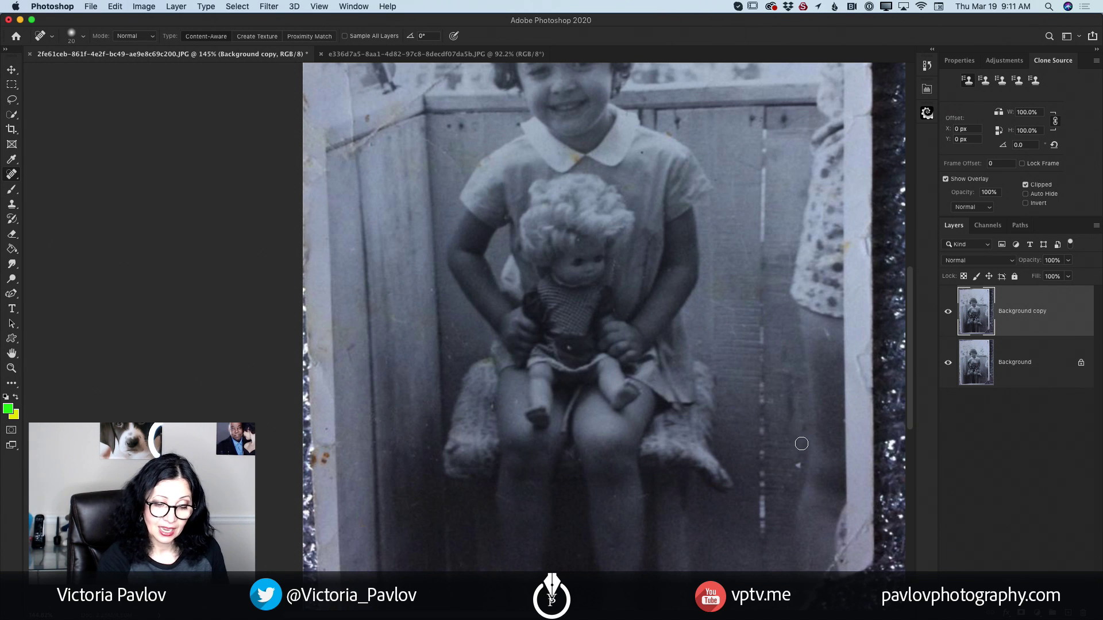
key("bracketright")
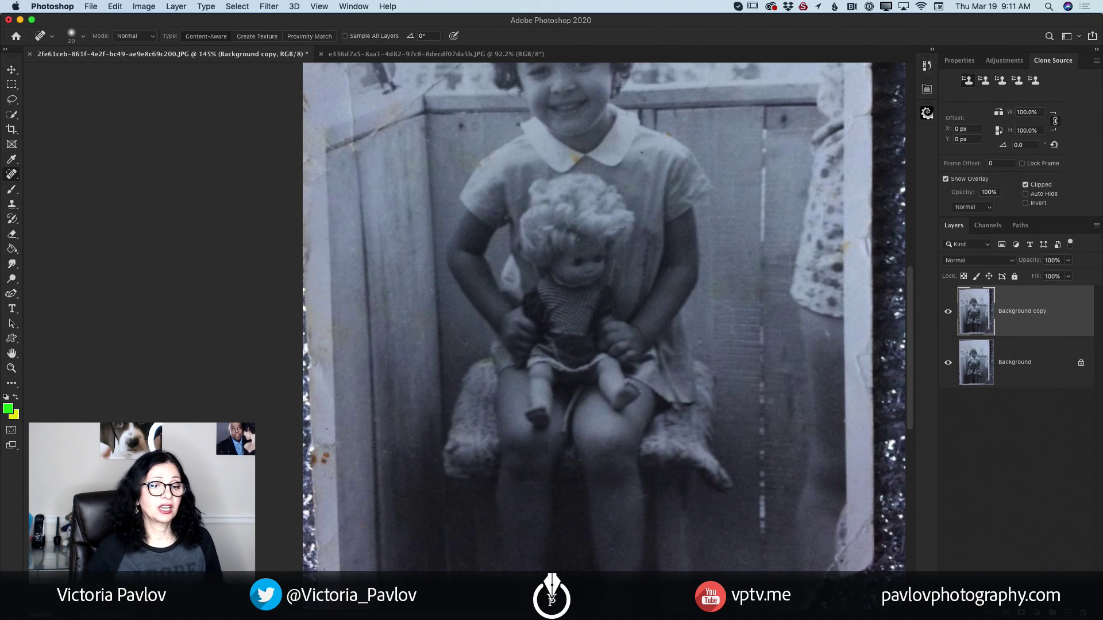
Step: Switch from the Spot Healing Brush to the Patch tool for repairing larger damaged areas
left_click(10, 368)
left_click_drag(619, 460, 596, 460)
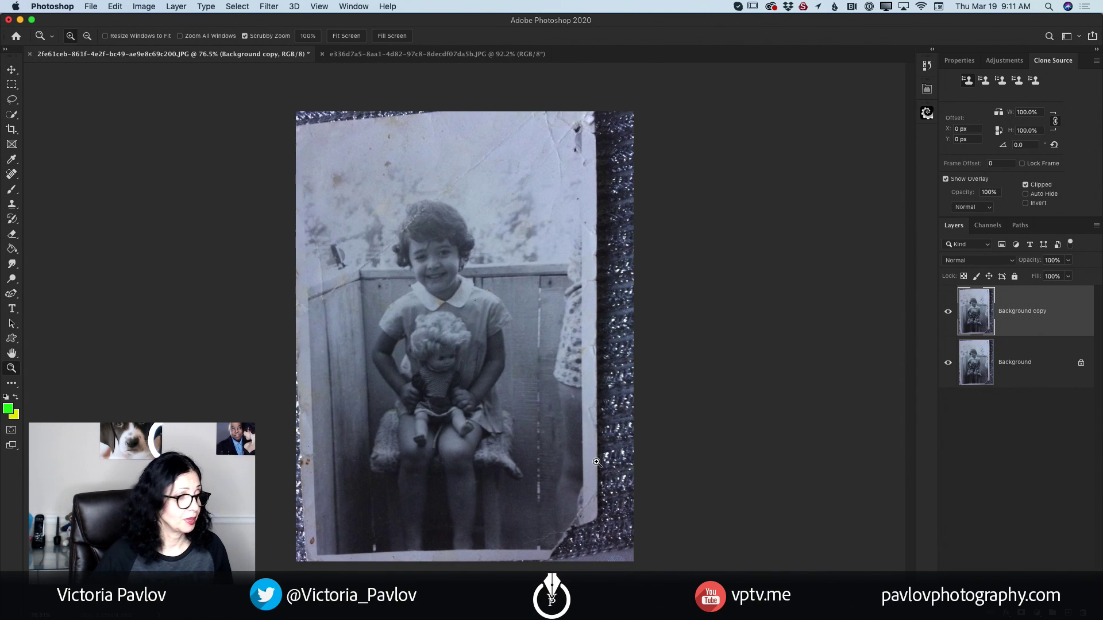
left_click(12, 174)
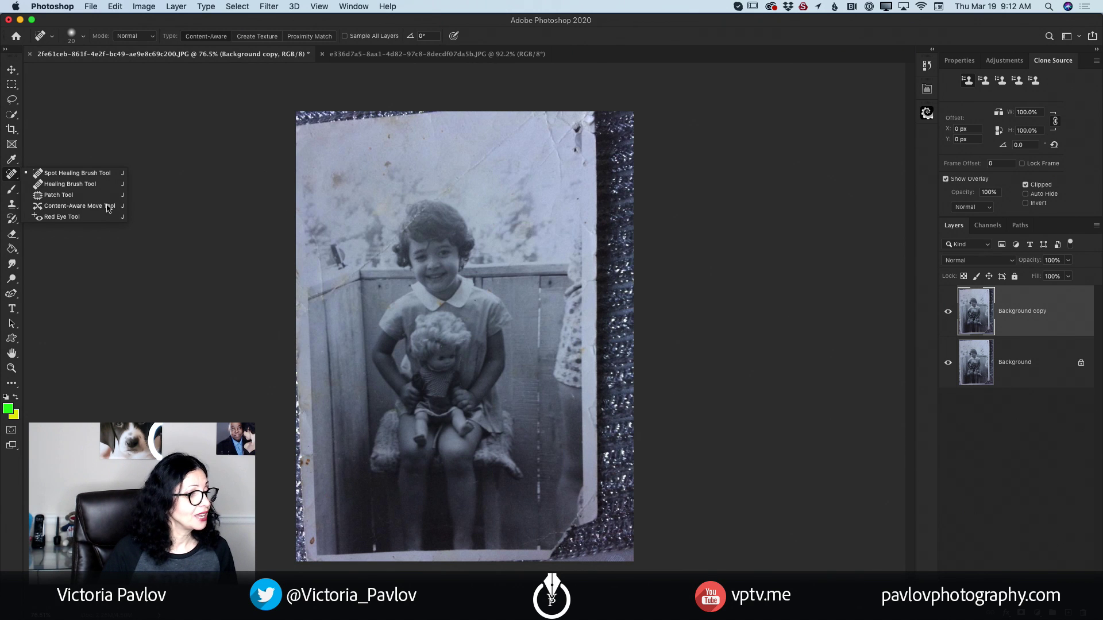
left_click(47, 195)
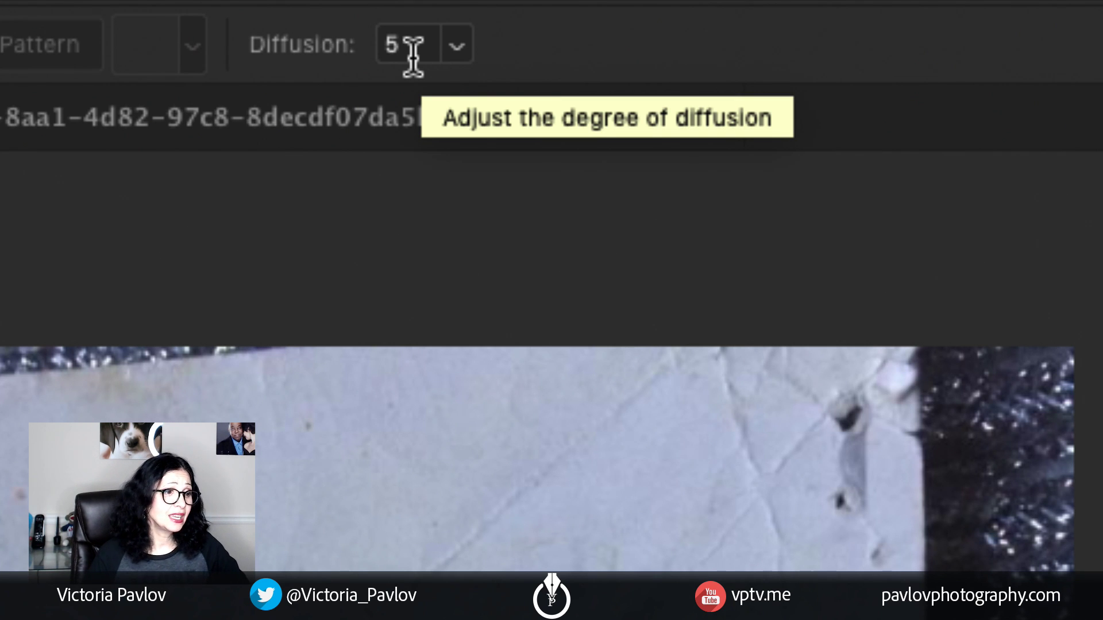
Step: Try a Patch tool diffusion of 3, and return the diffusion to 5
left_click(459, 46)
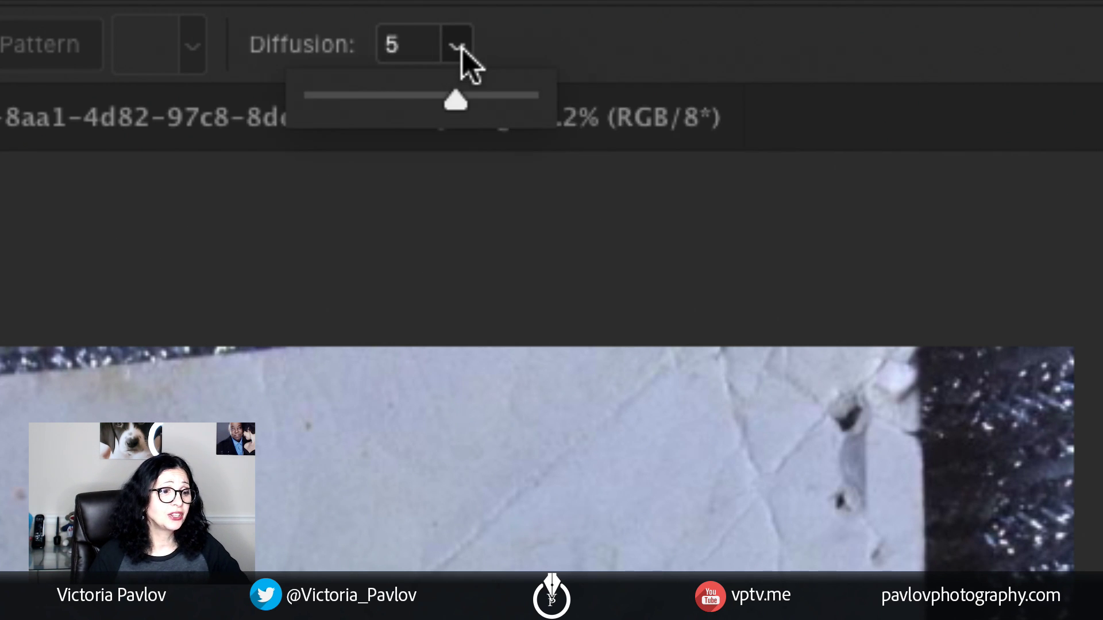
left_click_drag(450, 98, 381, 99)
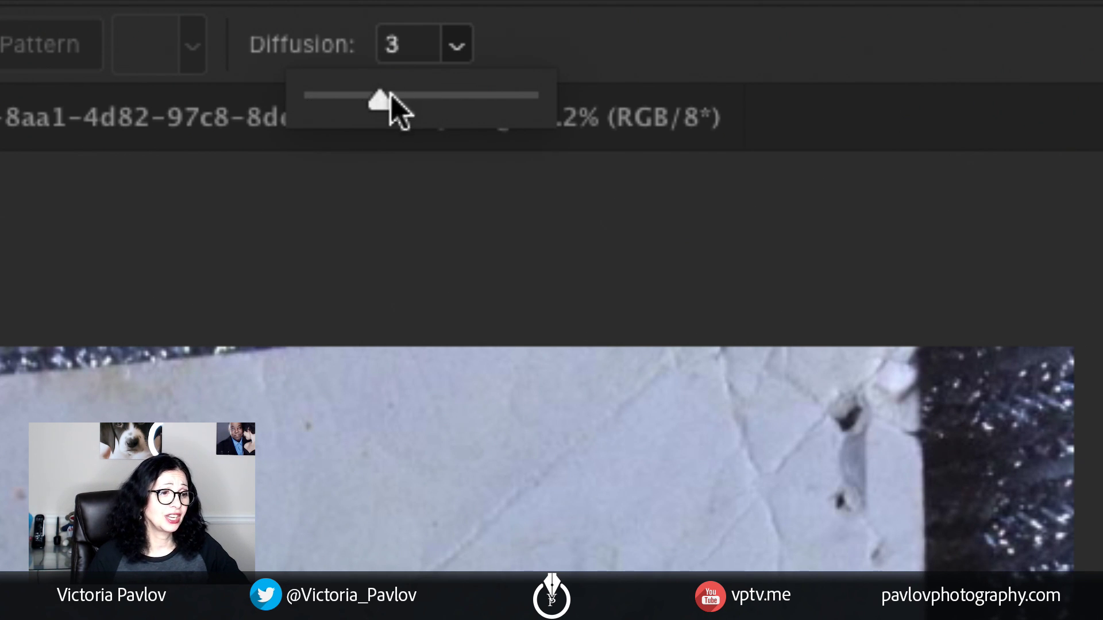
left_click(452, 50)
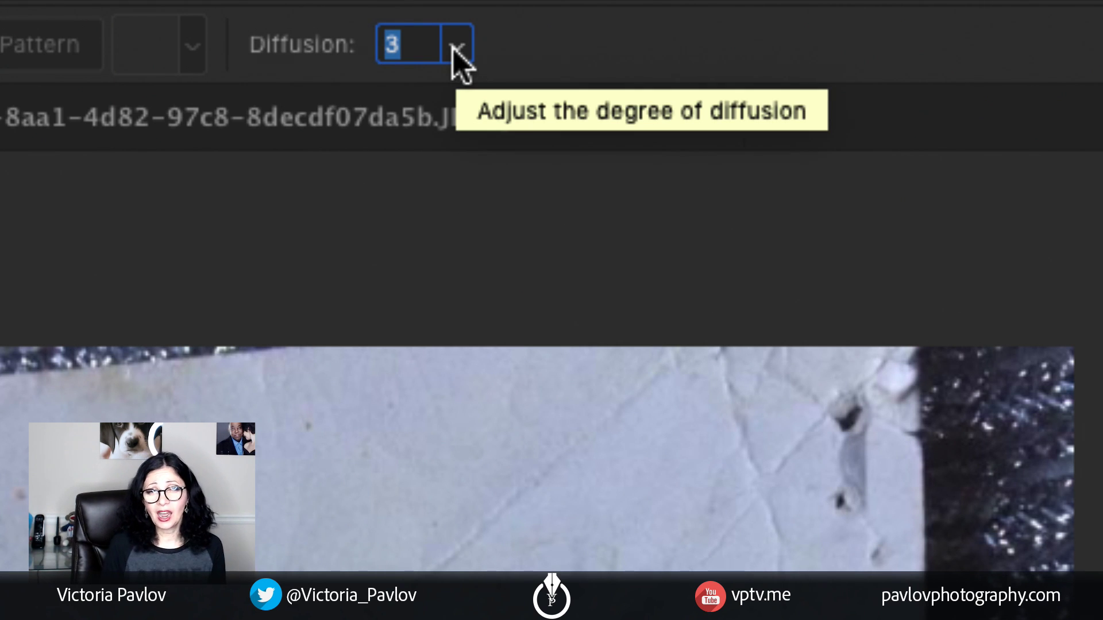
left_click(458, 53)
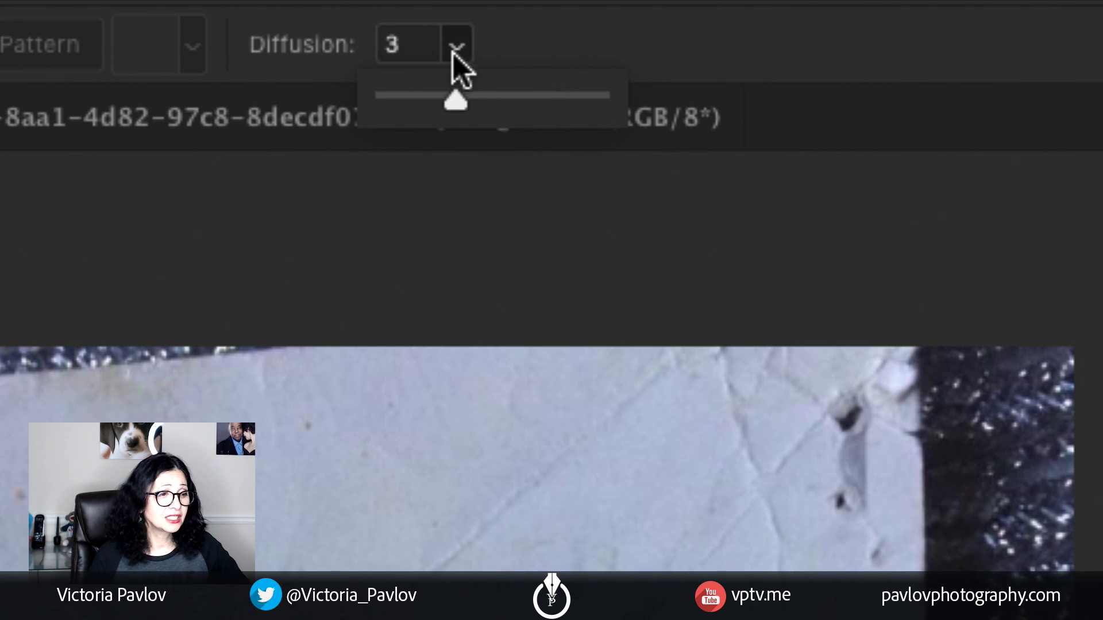
left_click_drag(456, 104, 548, 117)
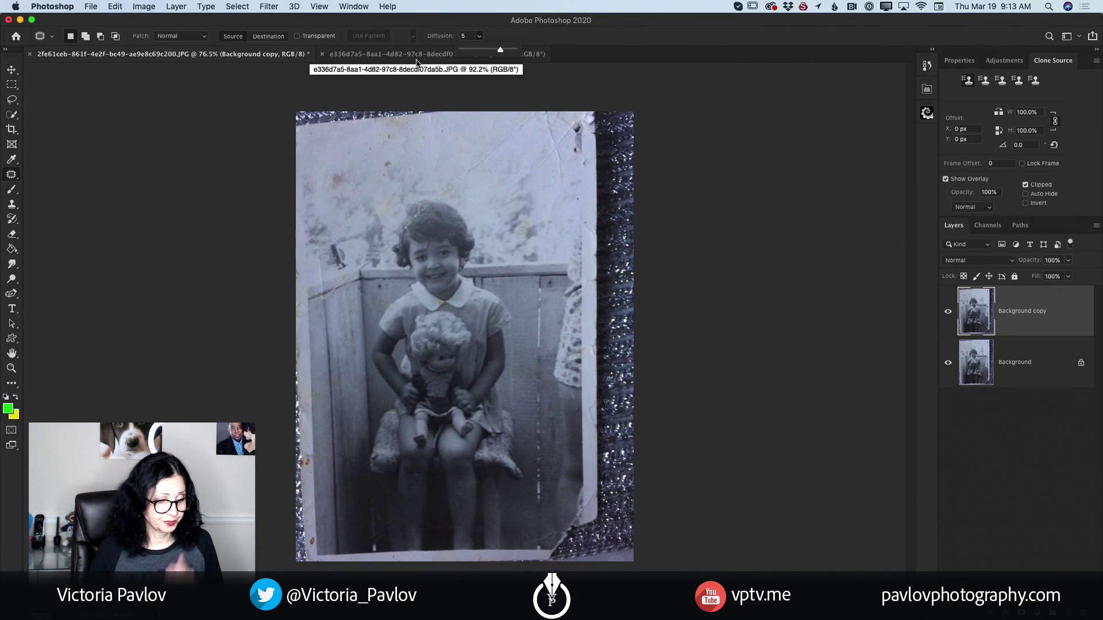
Step: Patch the torn lower-right corner of the photo with the intact white border just above it, and deselect
right_click(18, 177)
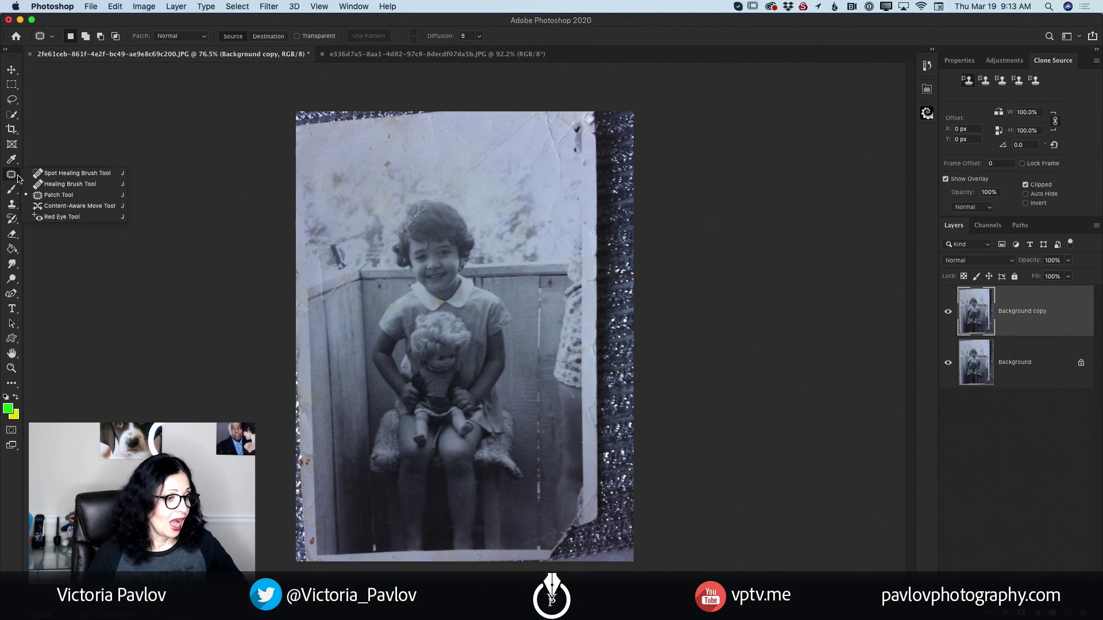
left_click(64, 196)
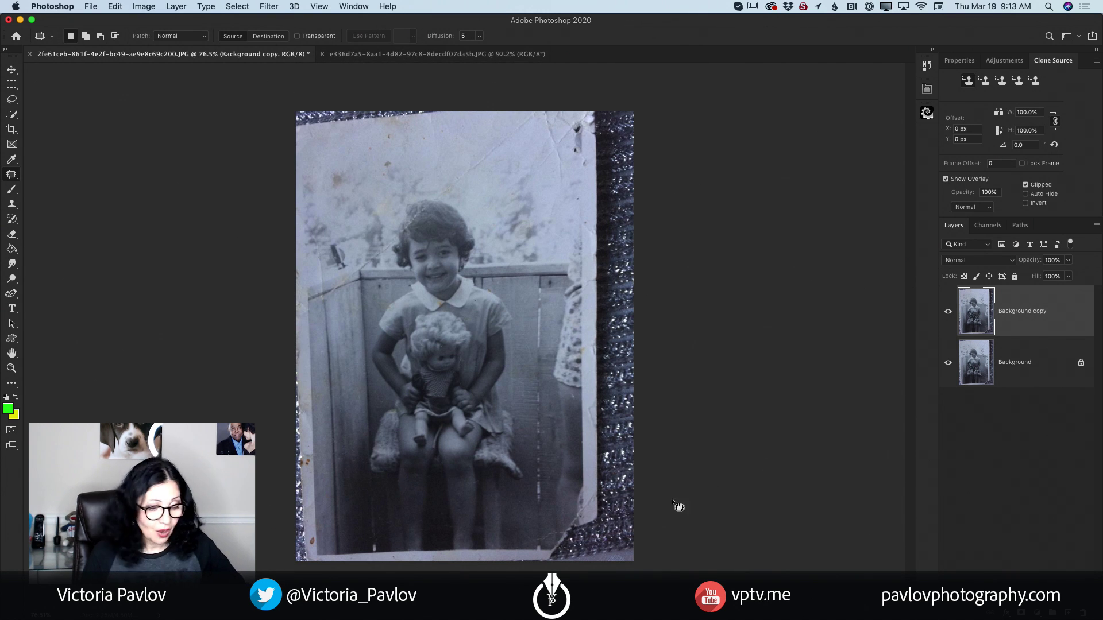
left_click(11, 369)
left_click_drag(571, 562, 593, 591)
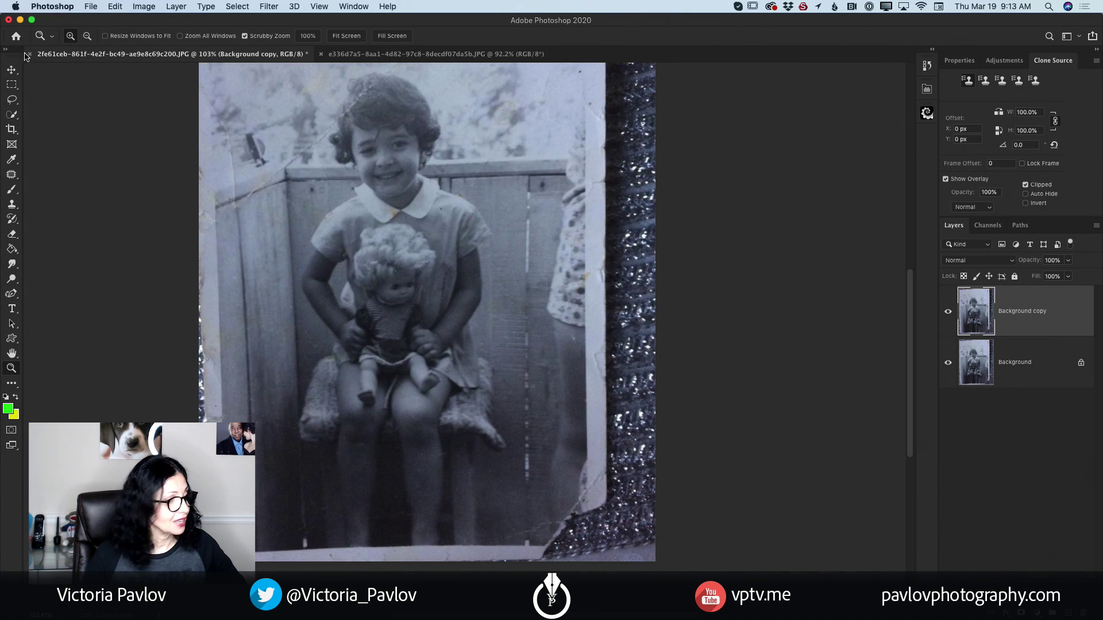
left_click(12, 173)
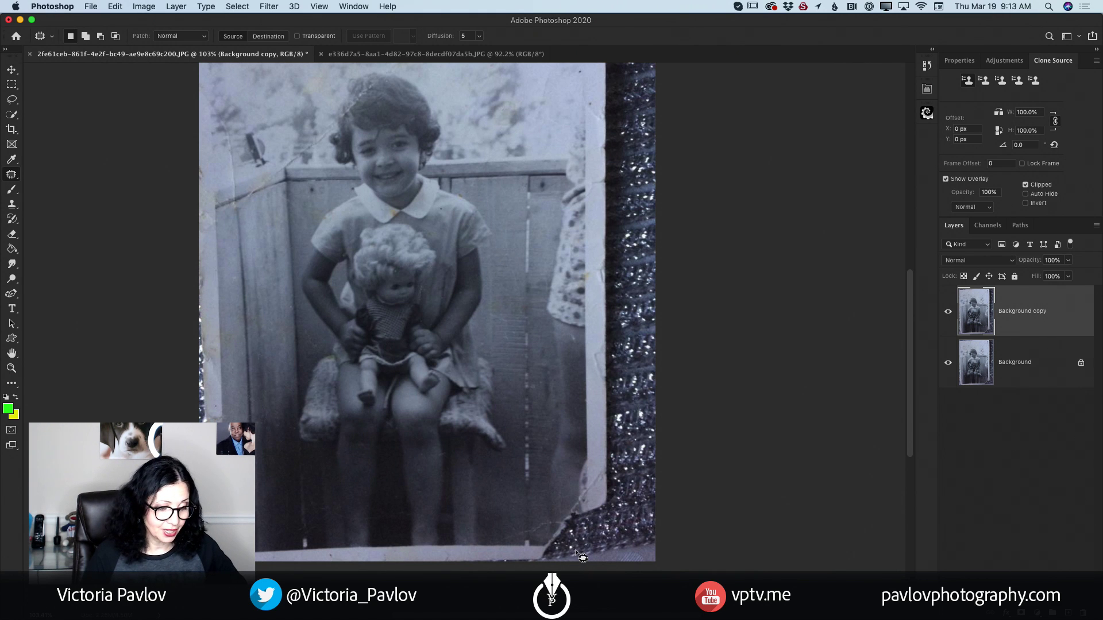
mouse_move(575, 550)
left_mouse_down()
mouse_move(583, 480)
mouse_move(614, 484)
left_mouse_up()
left_click_drag(618, 541, 579, 549)
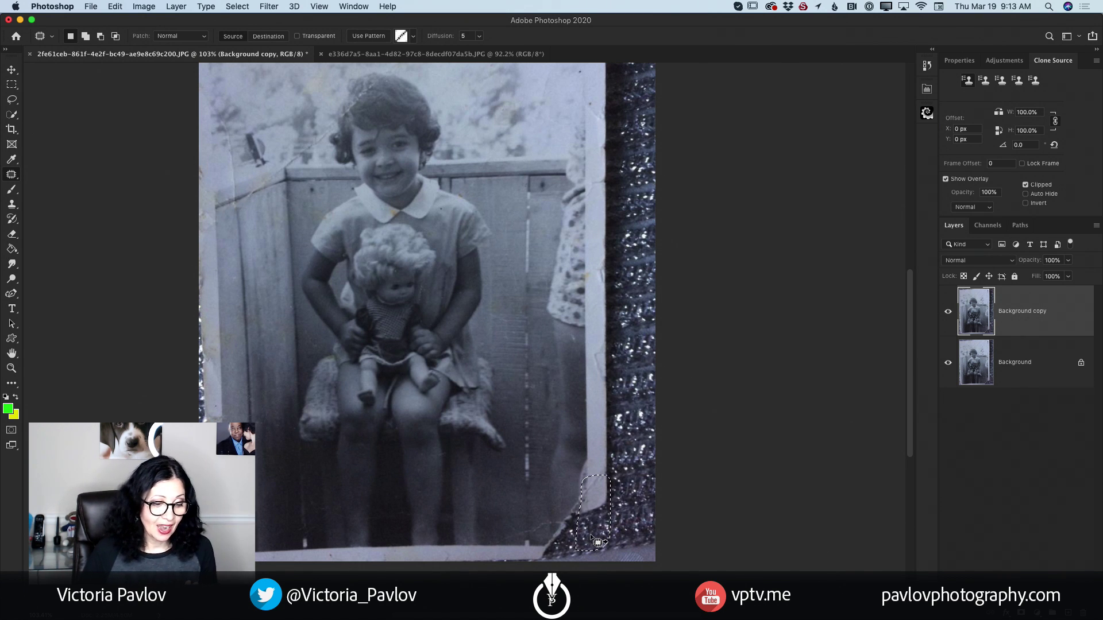
left_click_drag(598, 542, 592, 444)
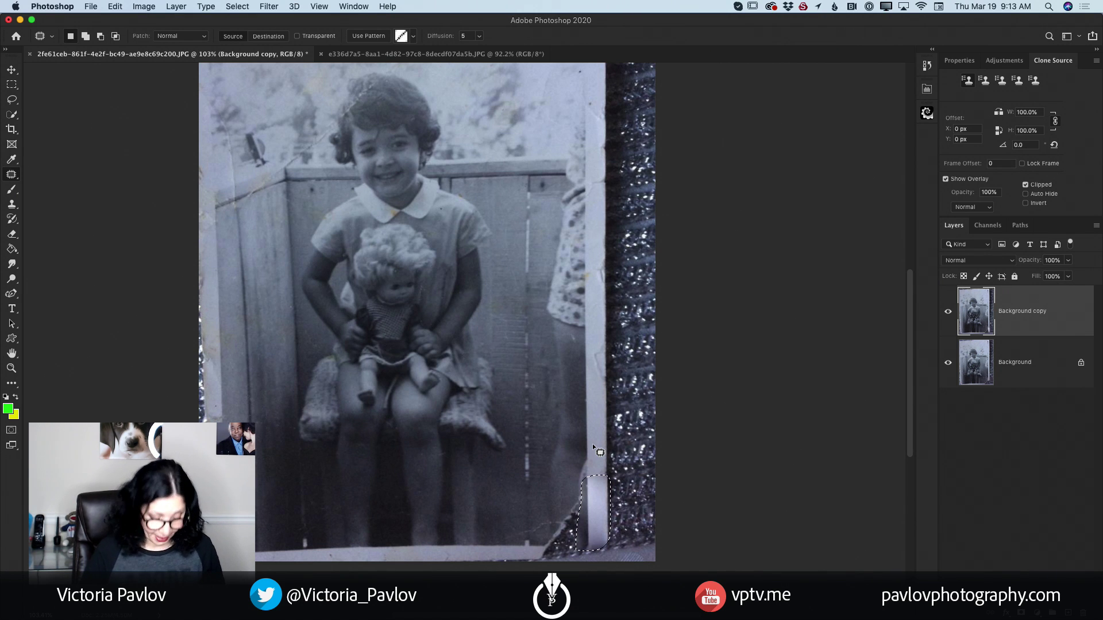
key("super+d")
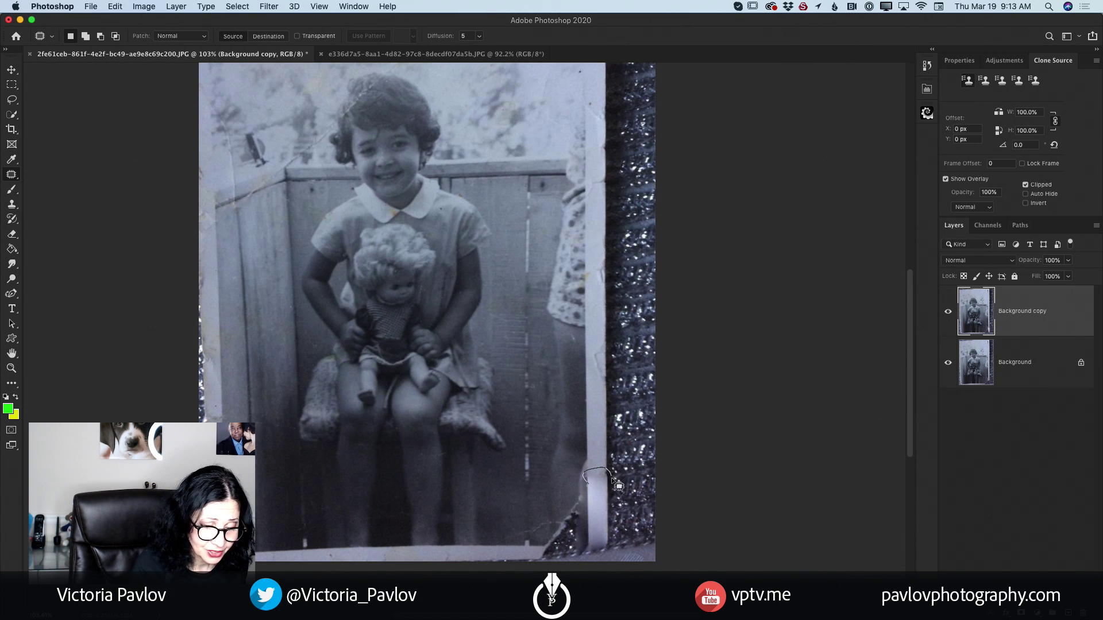
Step: Patch the seam across the repaired right border with clean border from directly above
mouse_move(619, 485)
left_mouse_down()
mouse_move(604, 486)
mouse_move(598, 445)
left_mouse_up()
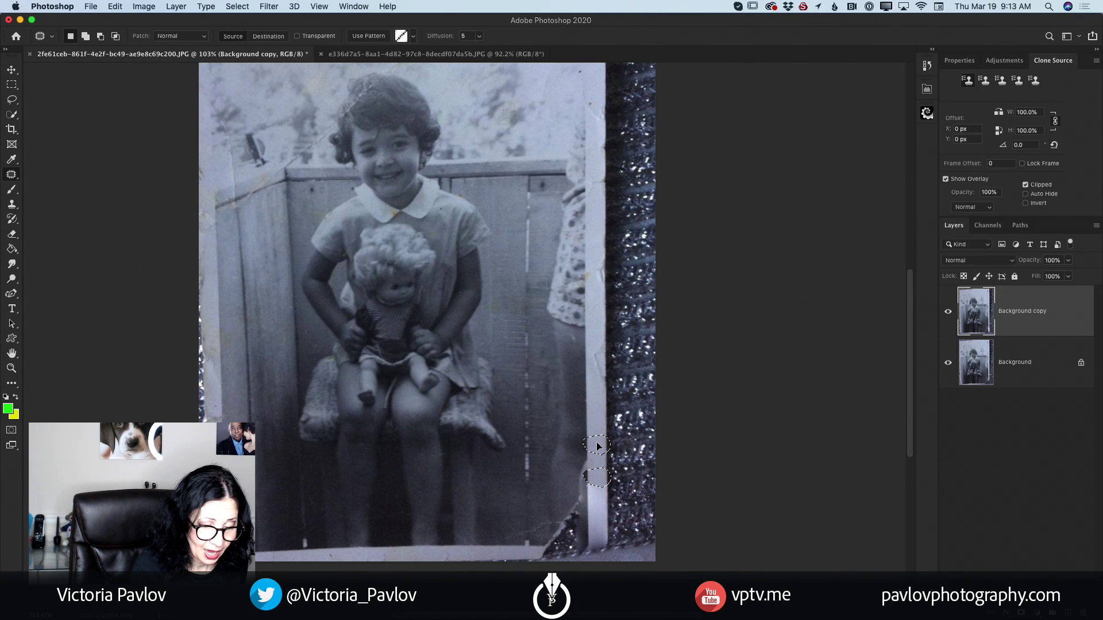
left_click_drag(597, 445, 599, 445)
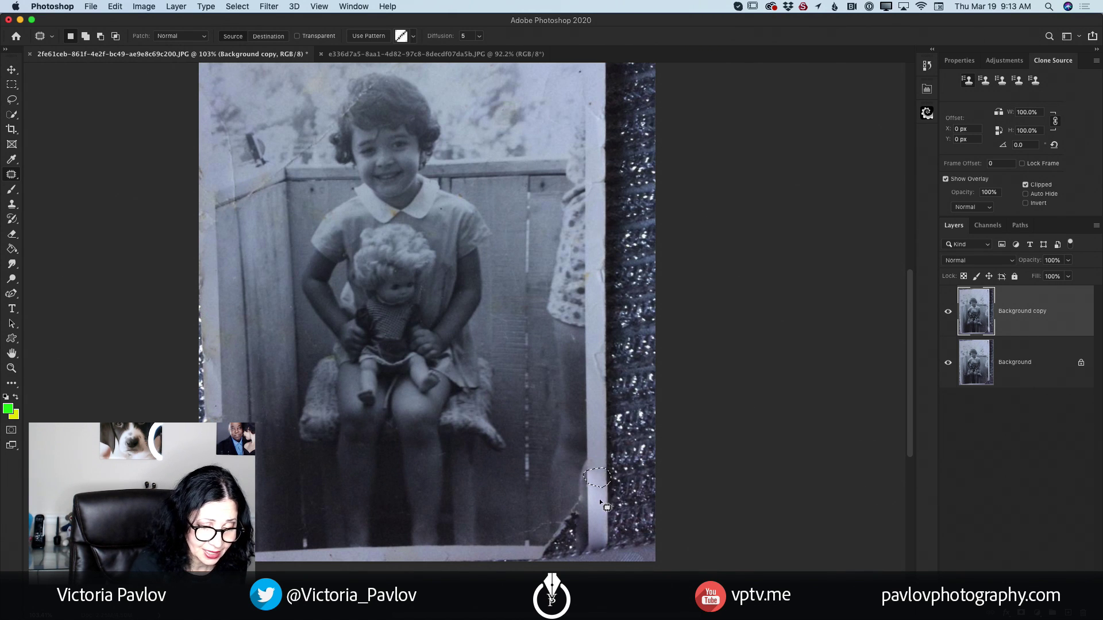
Step: Patch the bottom border at the photo's torn corner with intact border from further along the same edge, and deselect
key("ctrl+d")
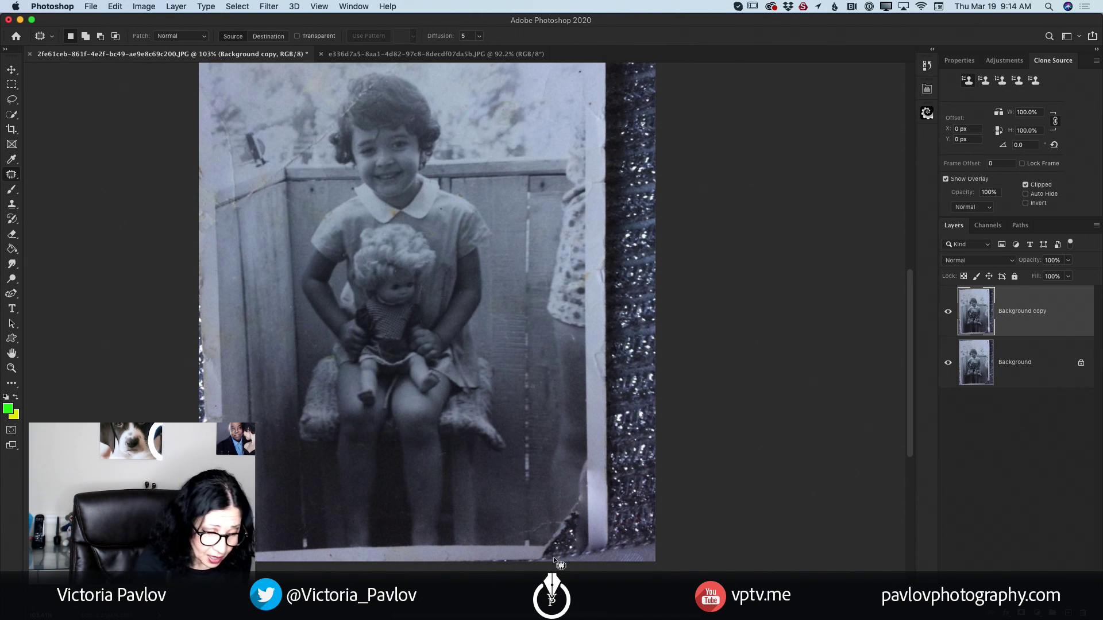
mouse_move(541, 546)
left_mouse_down()
mouse_move(585, 538)
mouse_move(609, 552)
mouse_move(498, 551)
left_mouse_up()
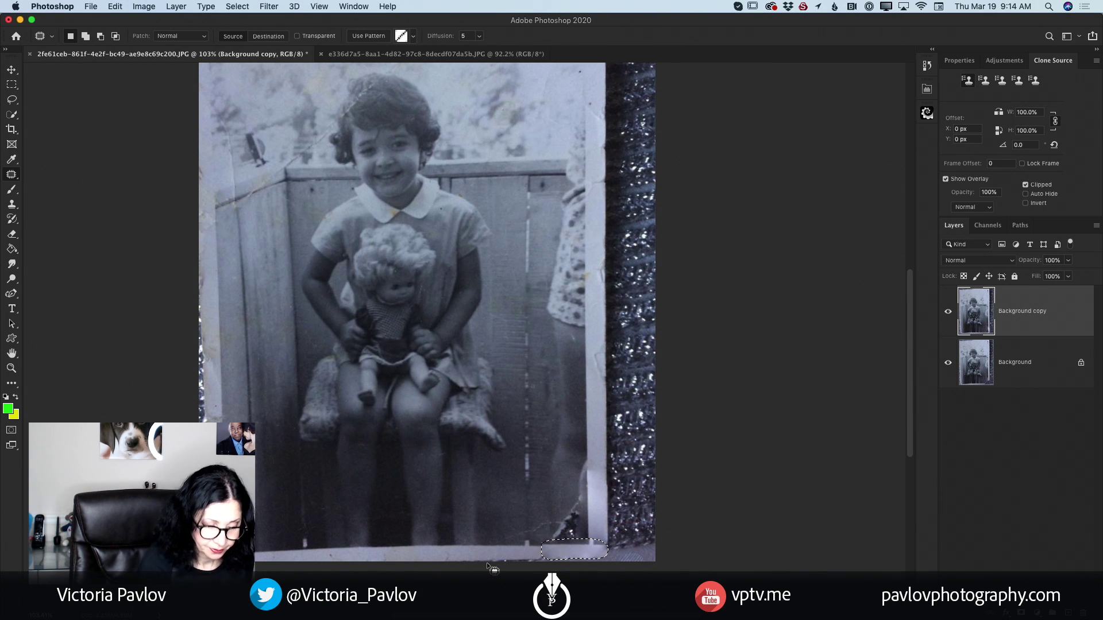
left_click(612, 533)
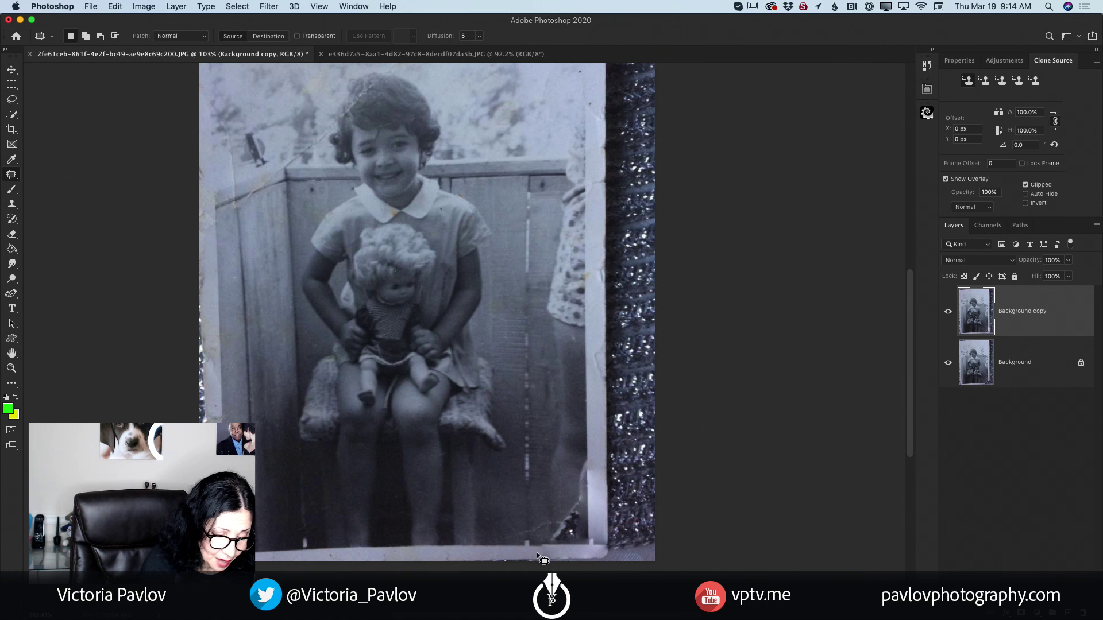
left_click_drag(547, 567, 530, 556)
left_click(589, 553)
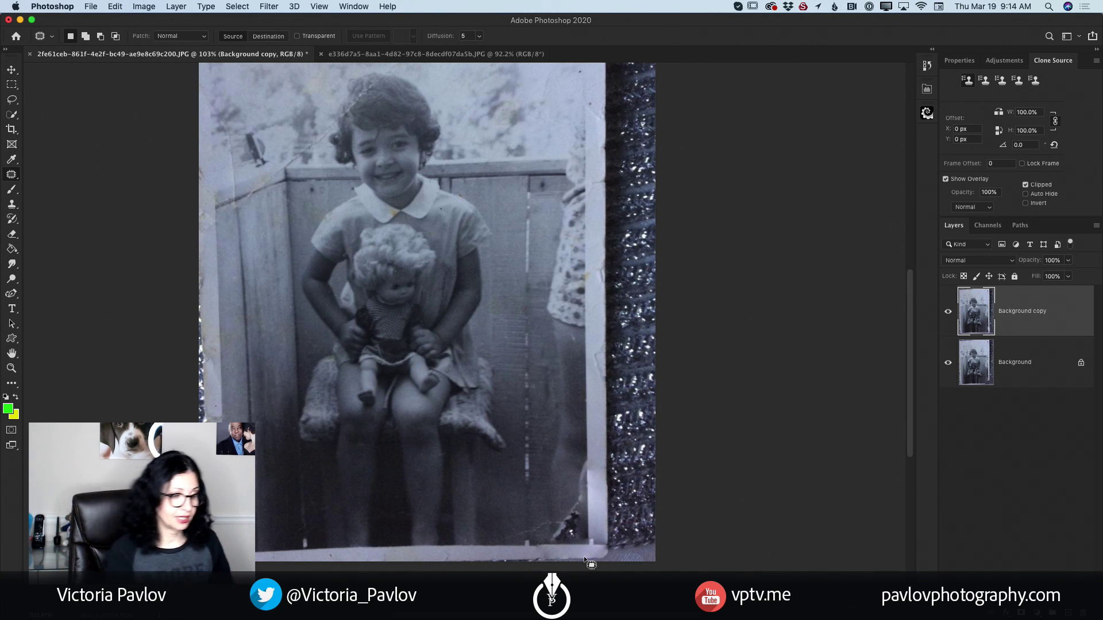
Step: Switch back to the Spot Healing Brush and compare the repaired corner with the original by hiding and reshowing the Background copy layer
right_click(12, 174)
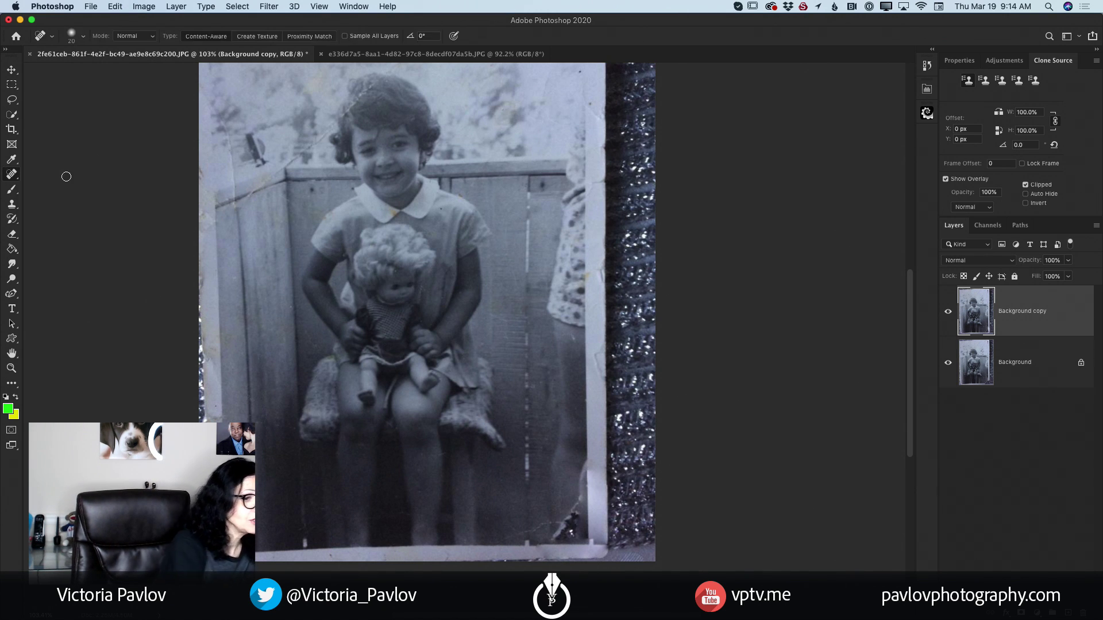
left_click(65, 174)
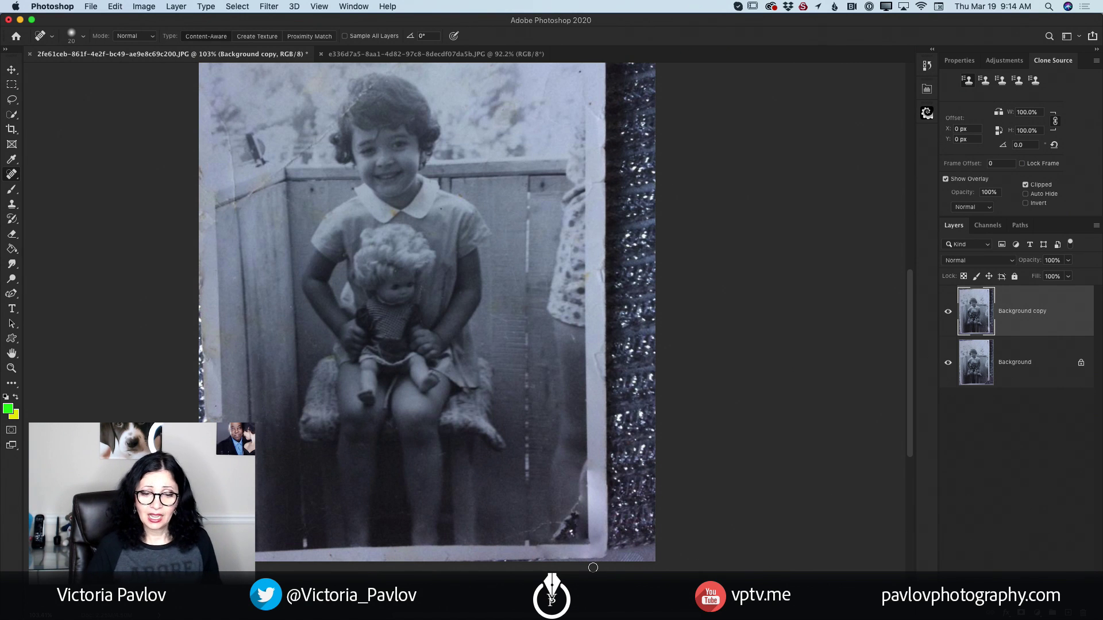
scroll(593, 567, "down", 3)
left_click(948, 312)
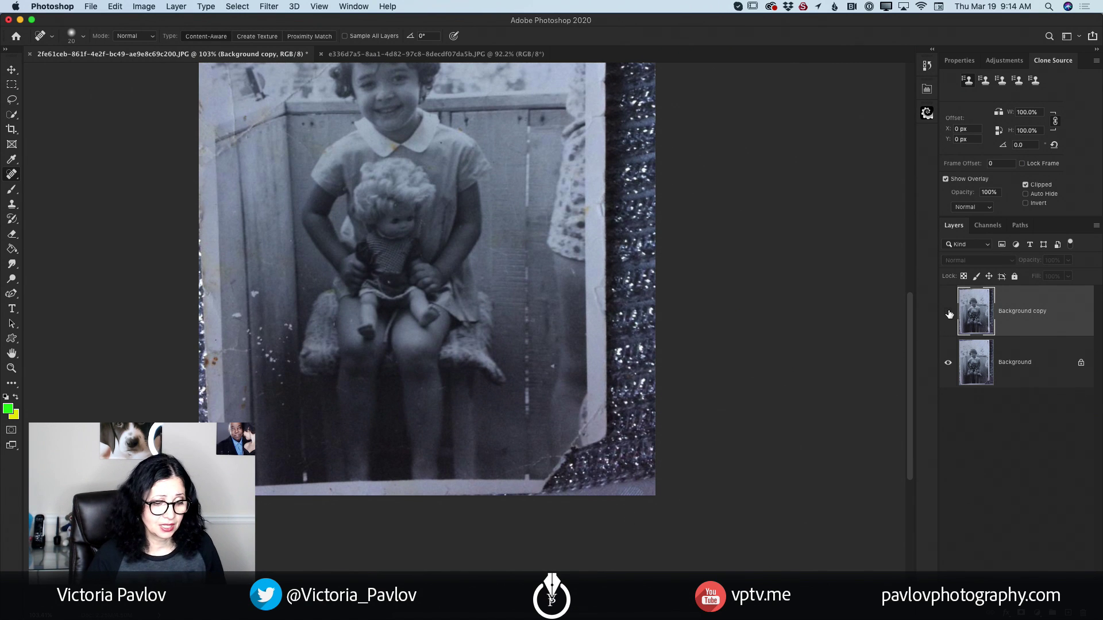
left_click(948, 312)
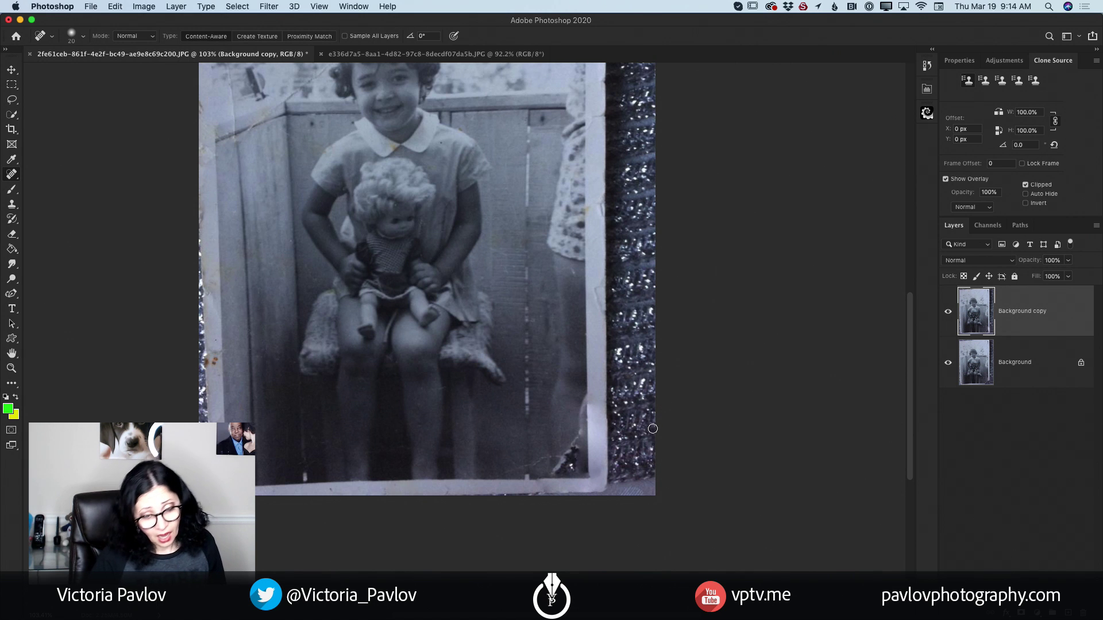
scroll(647, 425, "up", 1)
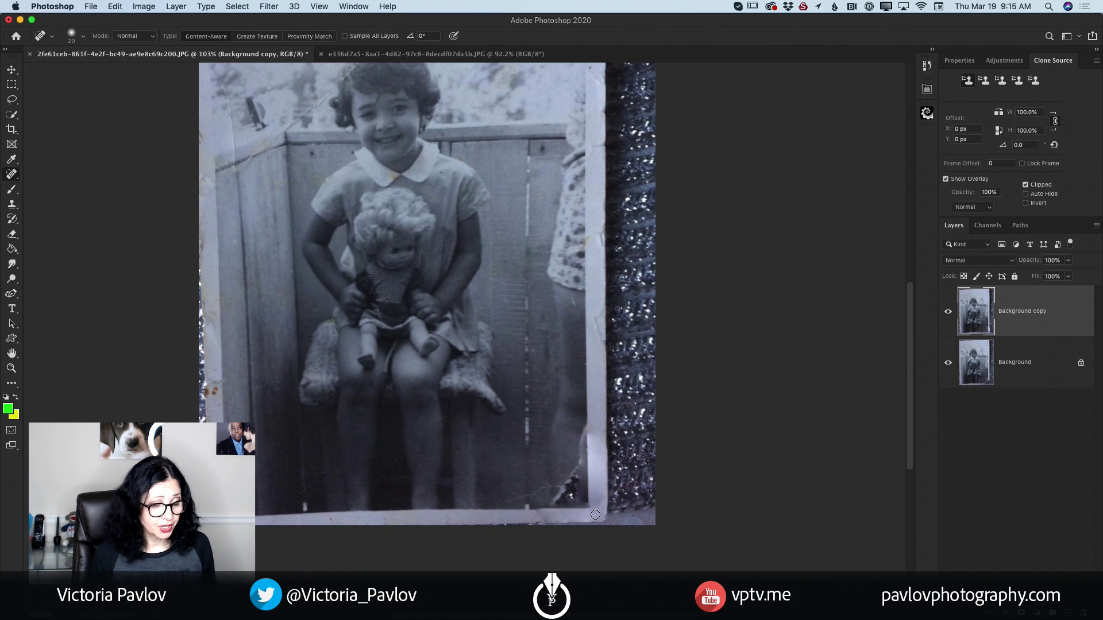
scroll(684, 374, "left", 2)
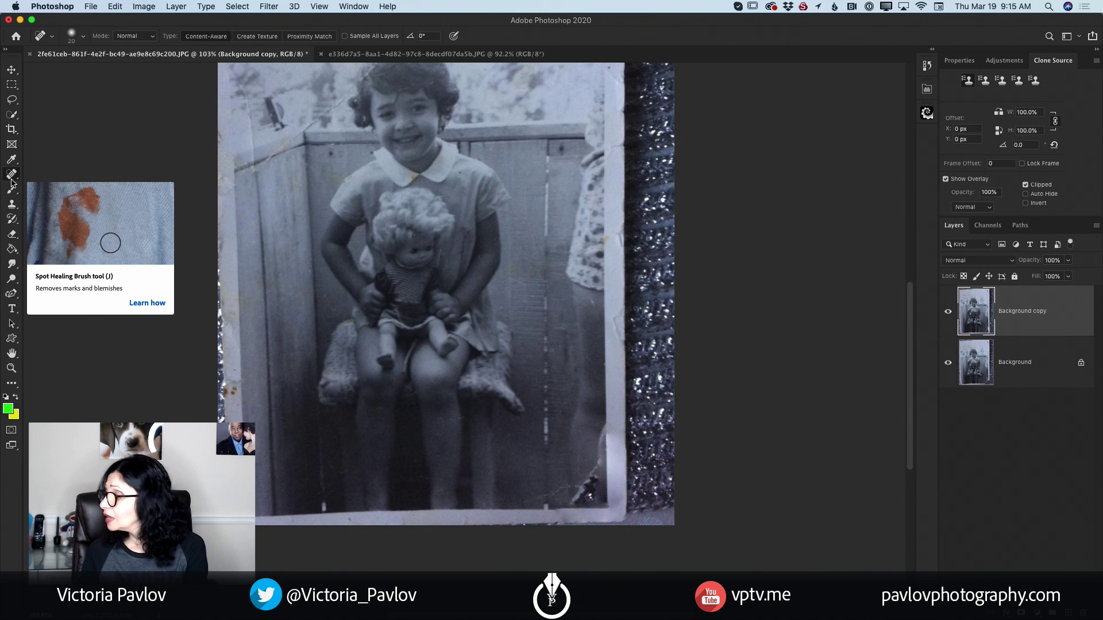
Step: Choose the Clone Stamp with sampling kept at Current & Below, and add an empty layer above Background copy
left_click(12, 209)
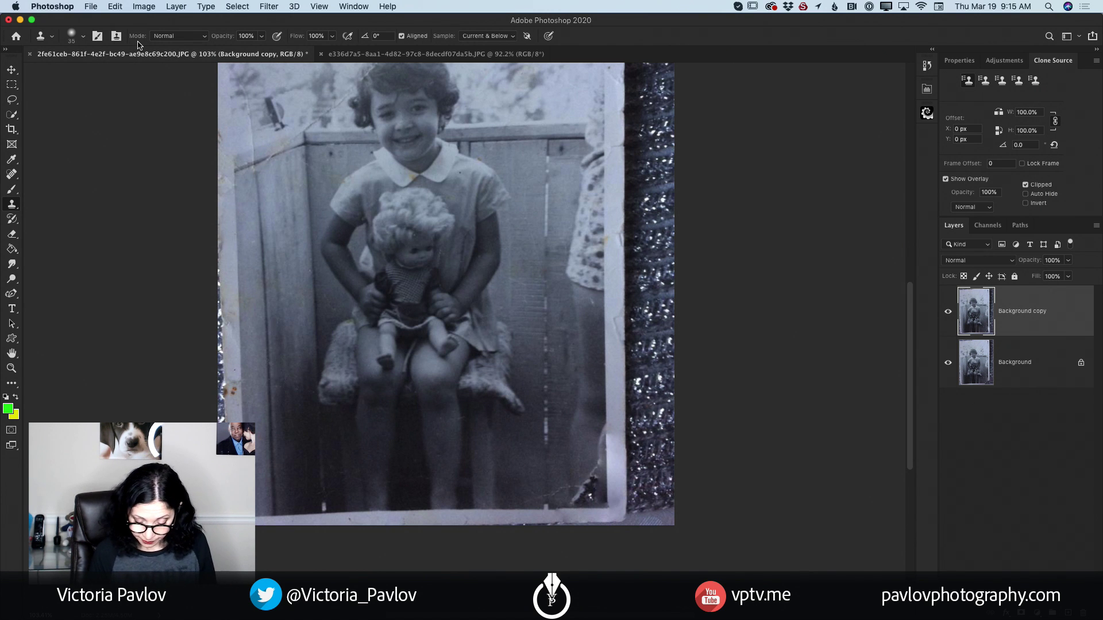
scroll(138, 42, "down", 2)
scroll(138, 42, "right", 2)
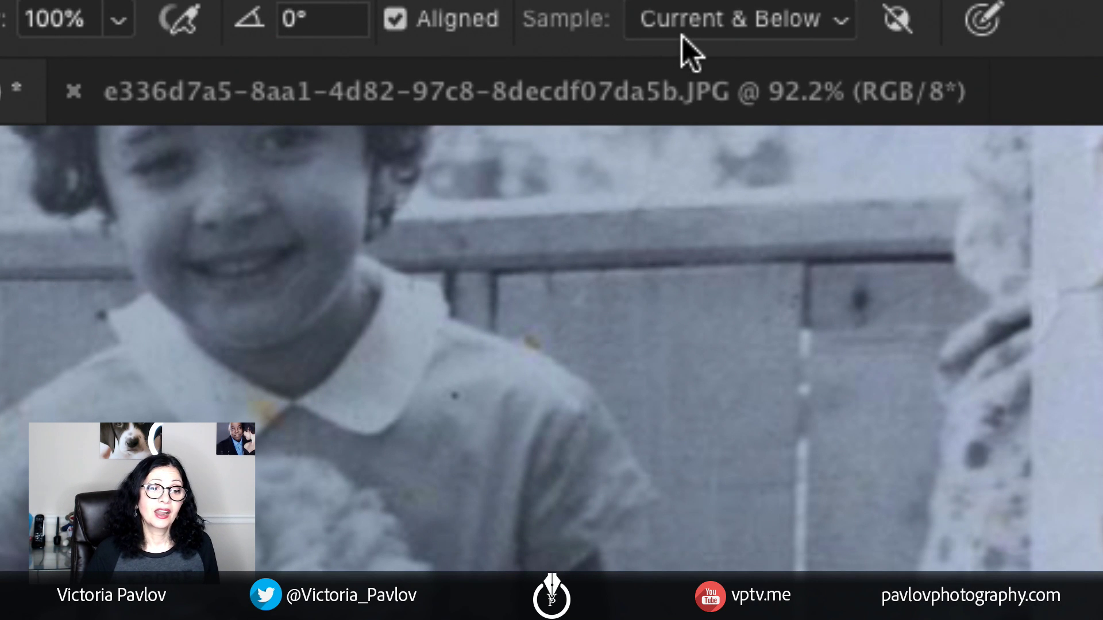
left_click(840, 22)
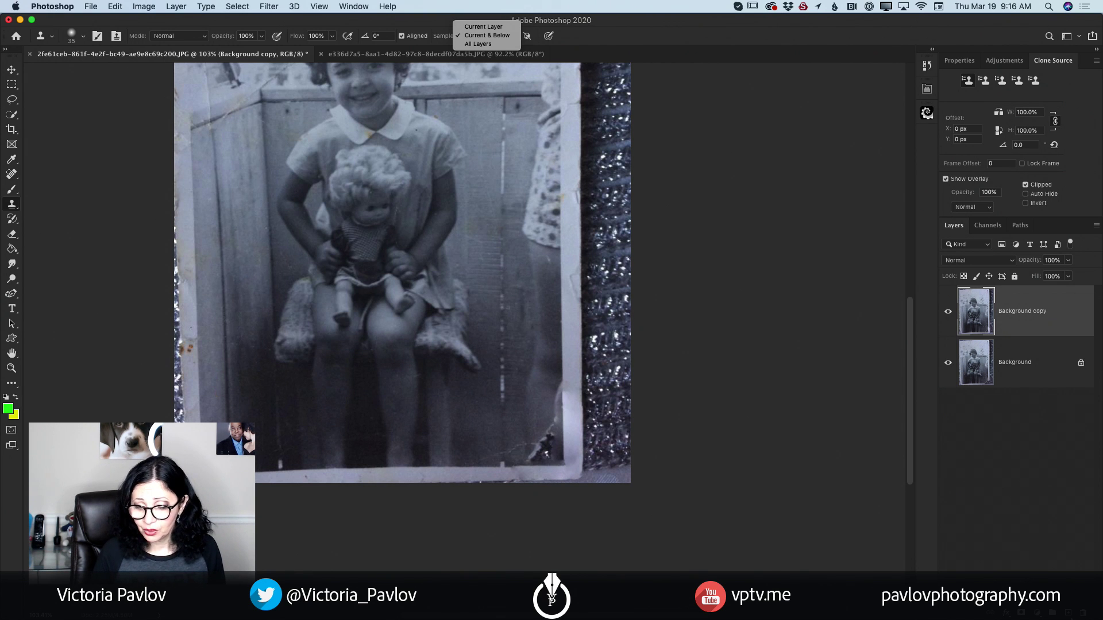
left_click(1068, 614)
left_click(1069, 614)
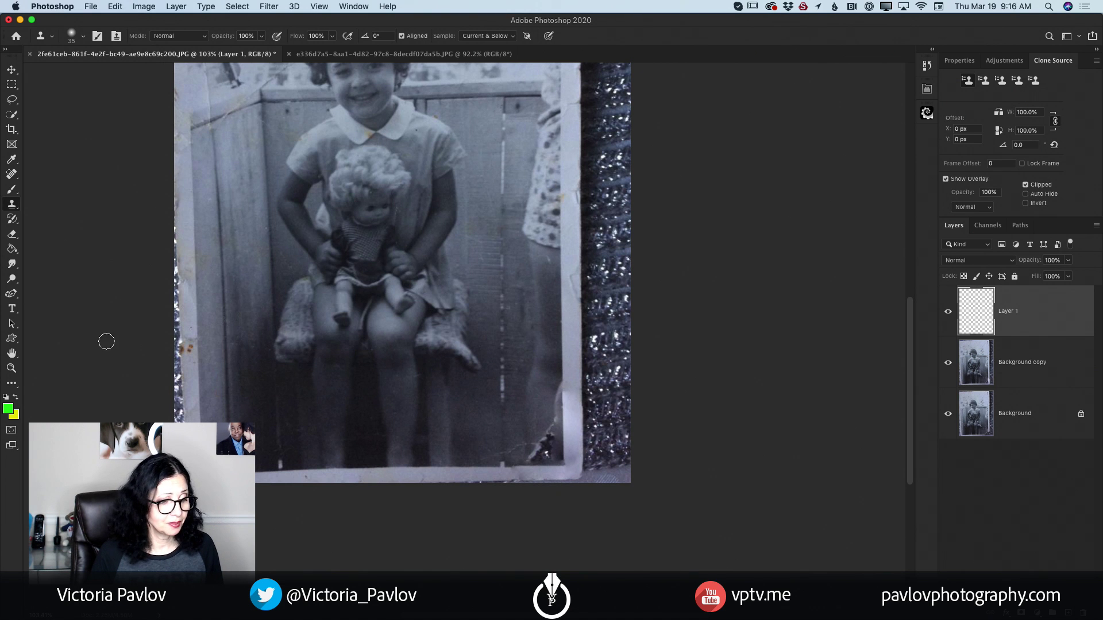
Step: Clone intact dark background over the hole inside the photo's lower-right corner, using a 30 px brush
left_click(11, 368)
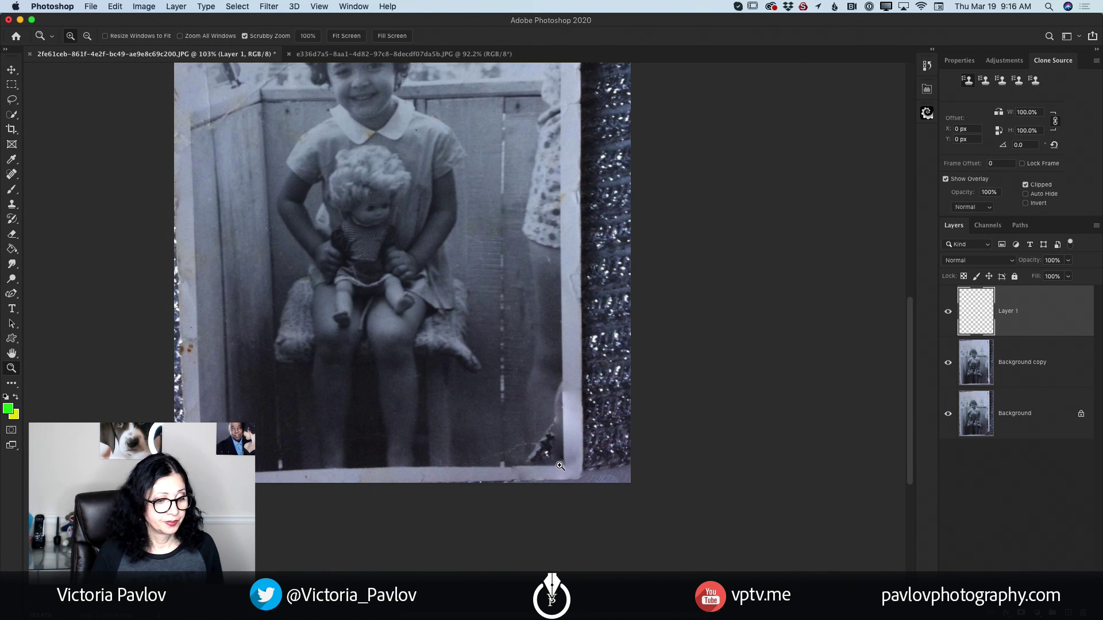
left_click_drag(556, 465, 603, 477)
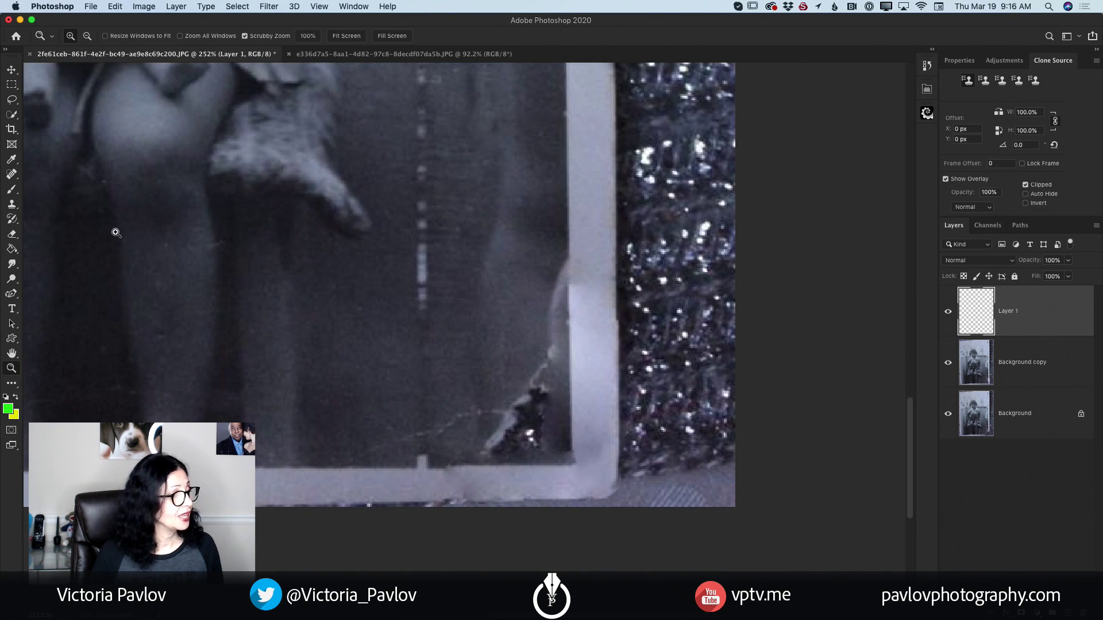
left_click(11, 205)
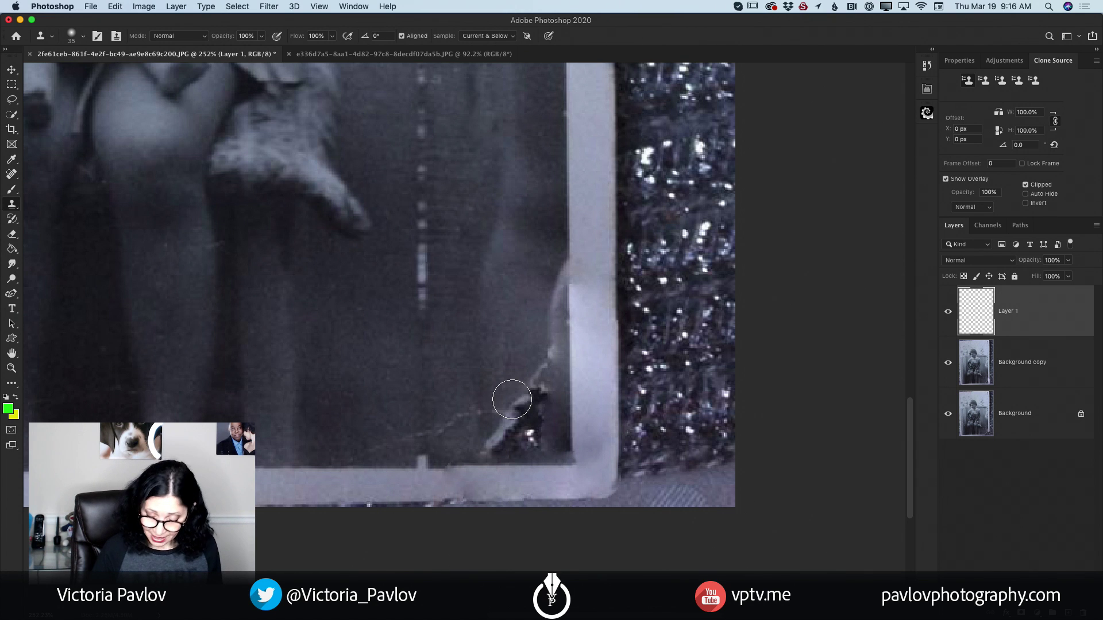
key("bracketleft")
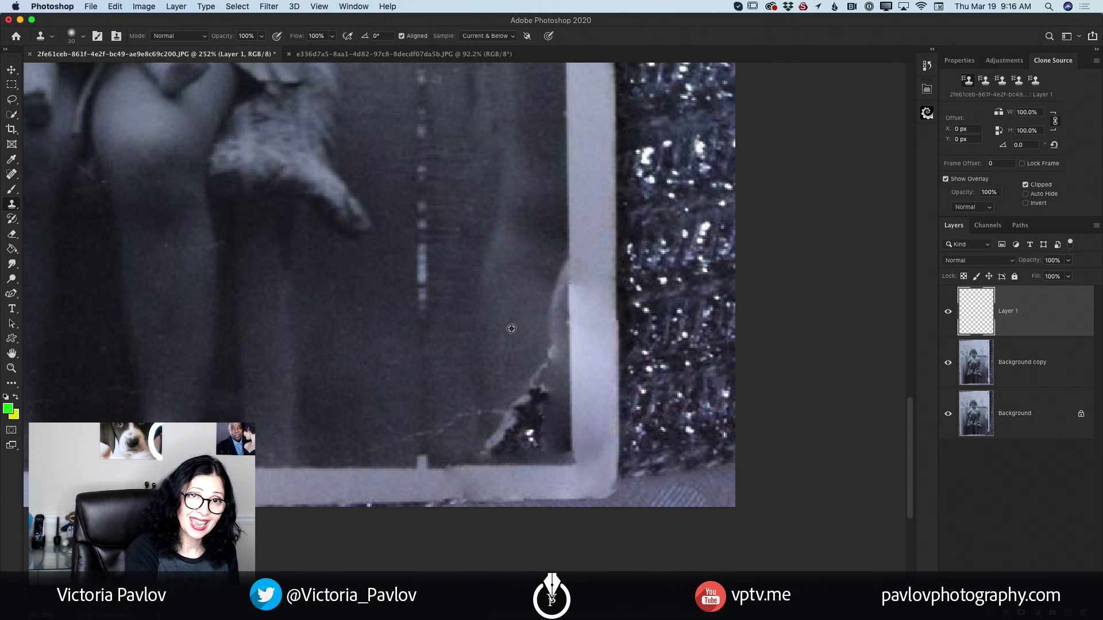
left_click(511, 329, "alt")
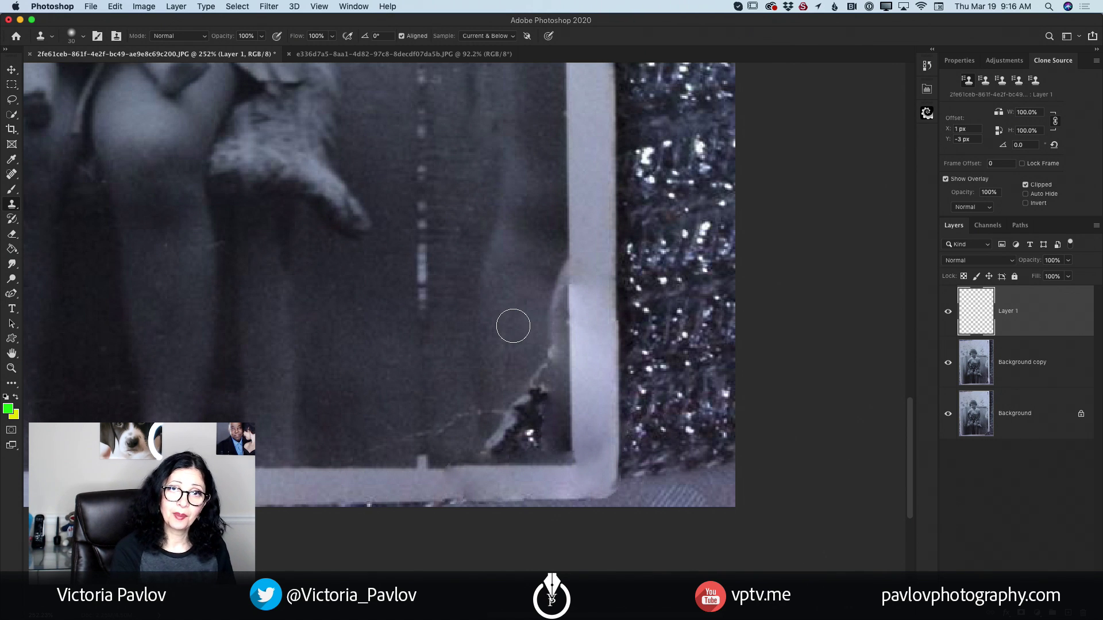
mouse_move(518, 412)
left_mouse_down()
mouse_move(539, 372)
mouse_move(534, 435)
mouse_move(502, 446)
mouse_move(547, 385)
mouse_move(548, 409)
mouse_move(538, 404)
left_mouse_up()
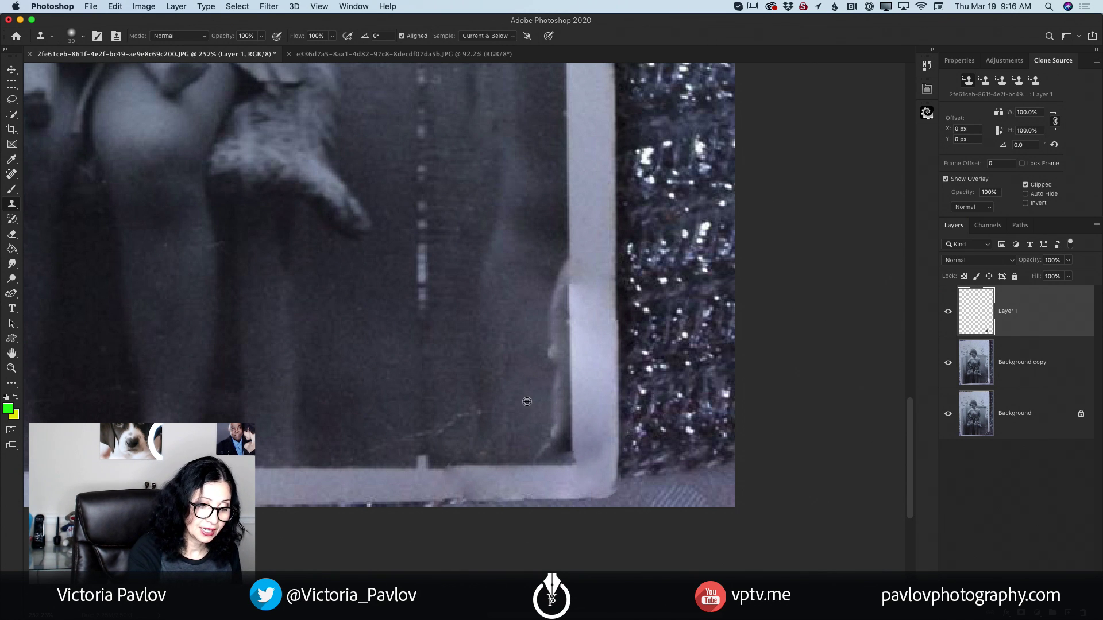
Step: Clone dark background over the remaining tear edge along the inside of the right border, reducing the brush to 20 px
left_click(528, 391, "alt")
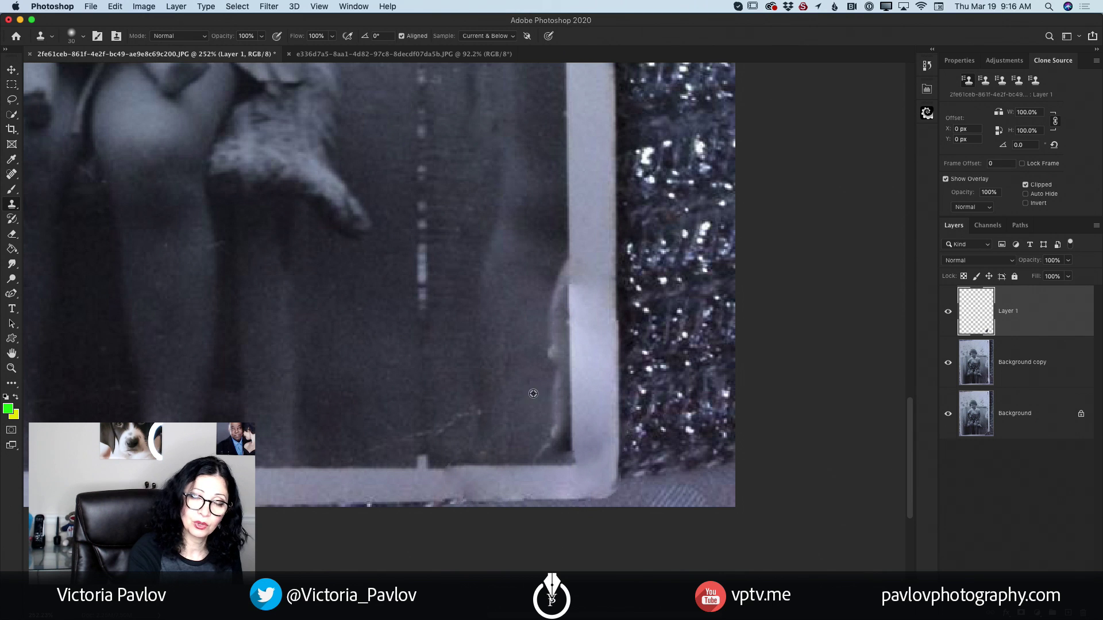
left_click(549, 436)
key("bracketleft")
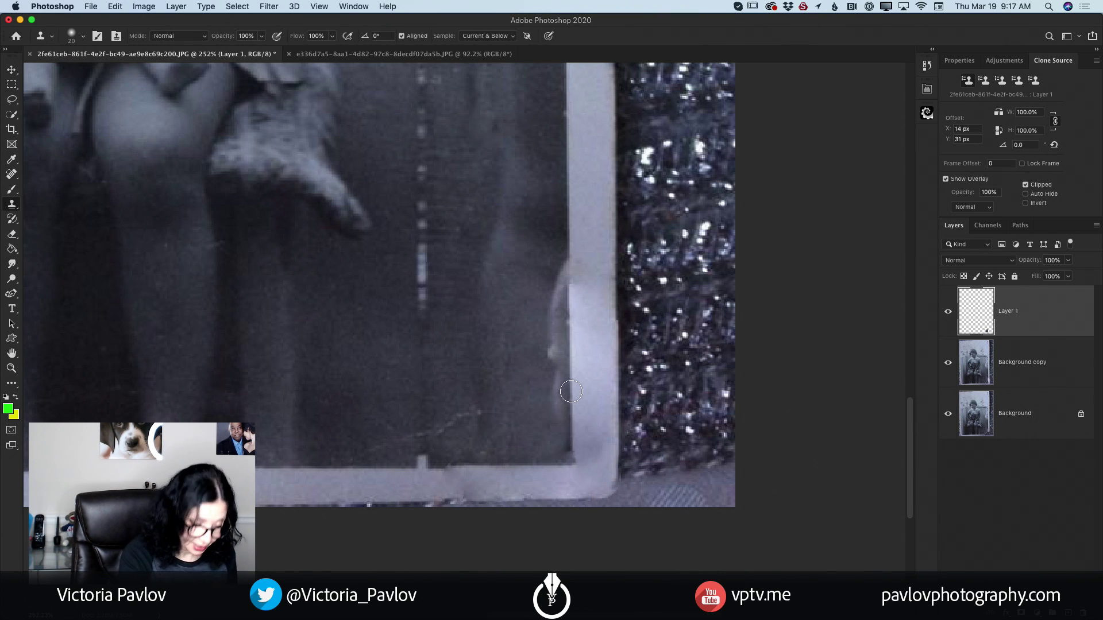
left_click(539, 389, "alt")
left_click_drag(553, 395, 557, 390)
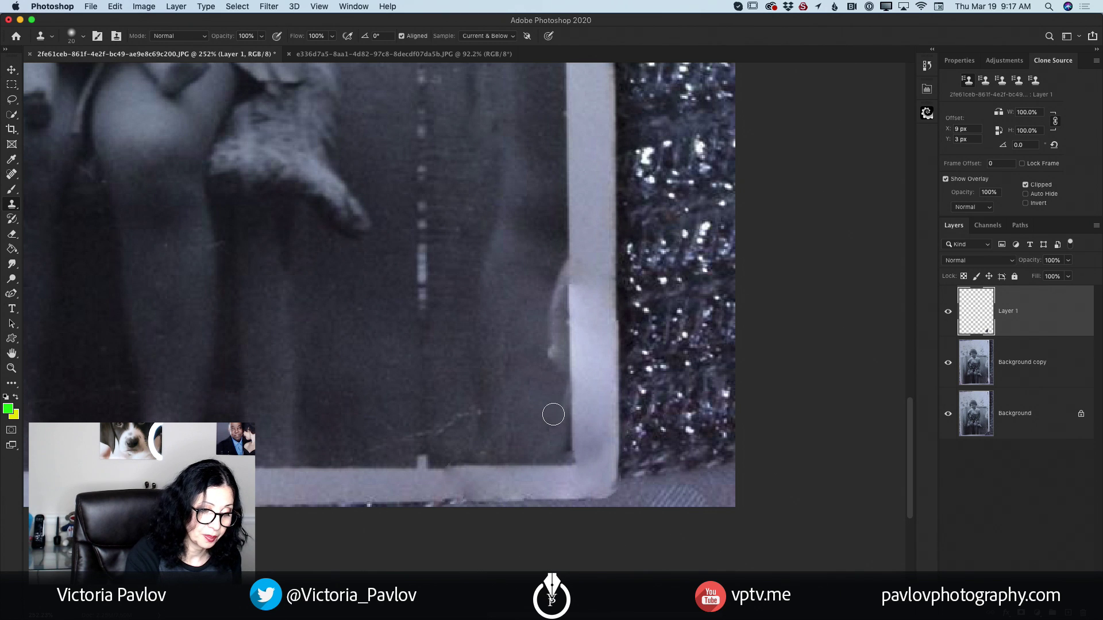
left_click(546, 415, "alt")
mouse_move(559, 436)
left_mouse_down()
mouse_move(595, 448)
mouse_move(587, 424)
mouse_move(602, 406)
mouse_move(590, 399)
mouse_move(591, 456)
left_mouse_up()
Step: Clone clean white border over the uneven lower part of the right border
left_click(558, 415, "alt")
left_click(595, 392, "alt")
left_click(594, 421, "alt")
left_click_drag(589, 386, 596, 393)
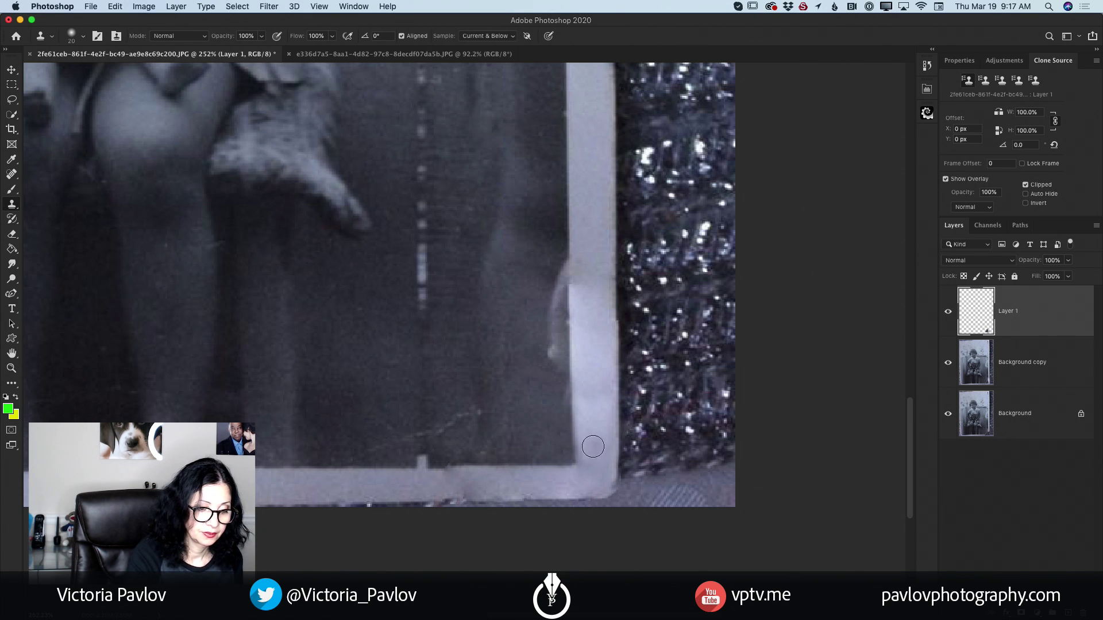
Step: Clone dark background over the curved tear mark beside the right border, and undo the last stroke
left_click(535, 356, "alt")
mouse_move(549, 348)
left_mouse_down()
mouse_move(557, 373)
mouse_move(546, 305)
mouse_move(556, 338)
mouse_move(538, 321)
mouse_move(556, 327)
mouse_move(551, 398)
left_mouse_up()
left_click(538, 321, "alt")
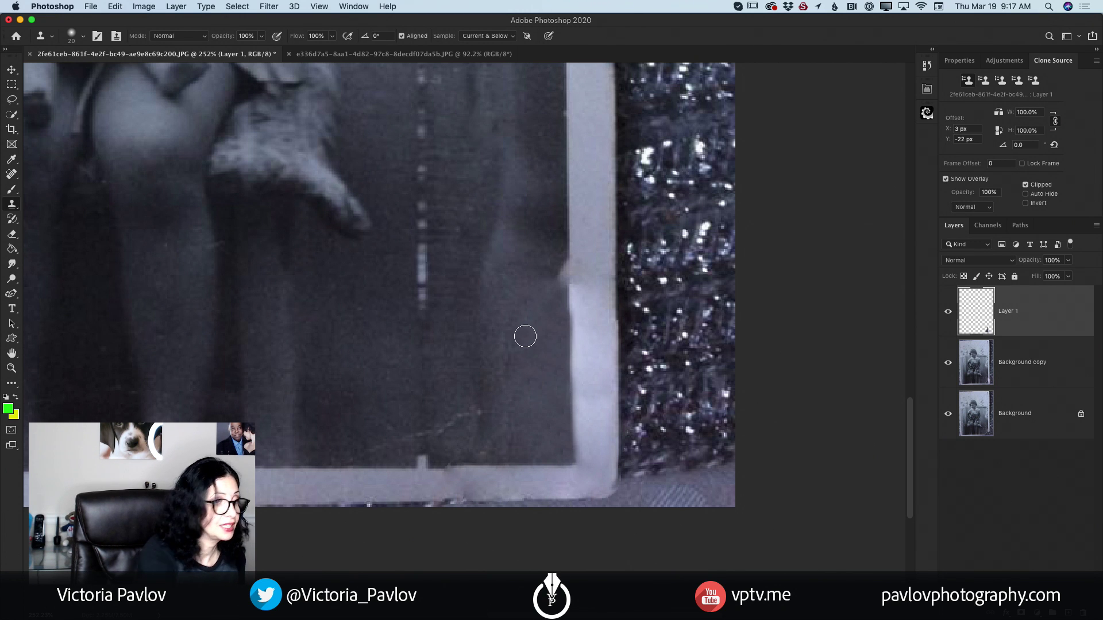
left_click(115, 7)
left_click(120, 20)
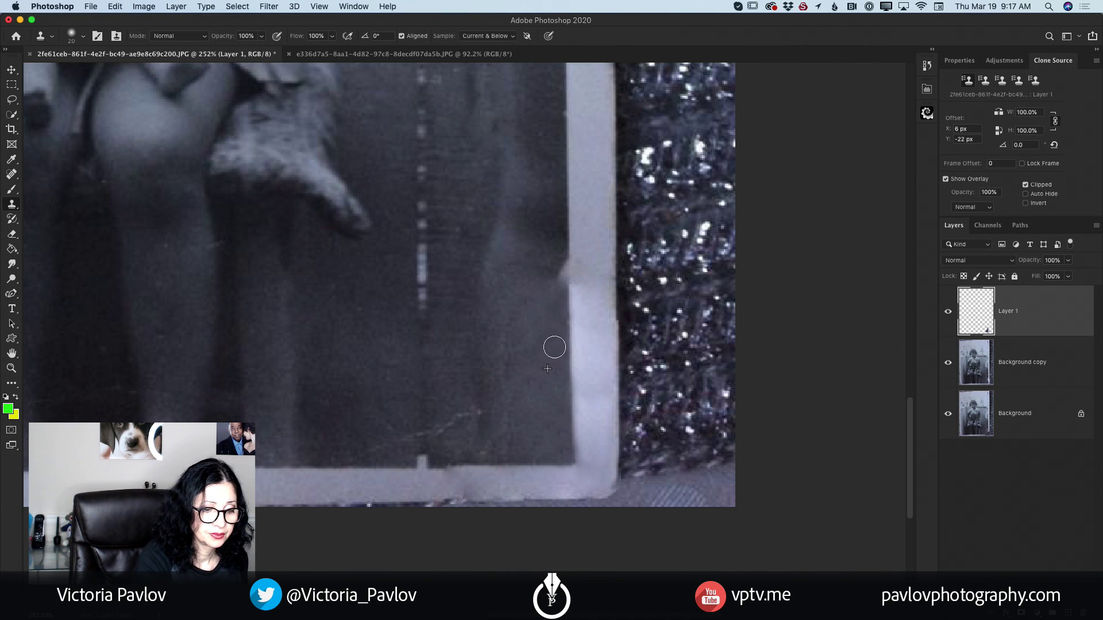
Step: Clone dark background over the fine scratches just above the bottom border
left_click(456, 402, "alt")
left_click_drag(454, 420, 474, 416)
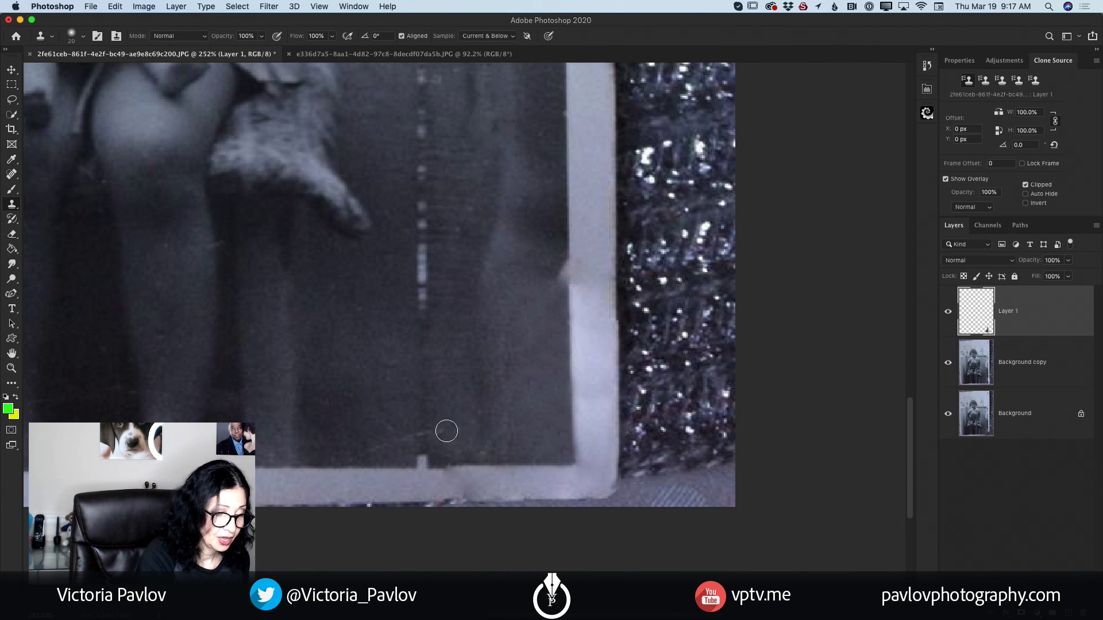
left_click(406, 428, "alt")
mouse_move(403, 442)
left_mouse_down()
mouse_move(394, 446)
mouse_move(444, 427)
left_mouse_up()
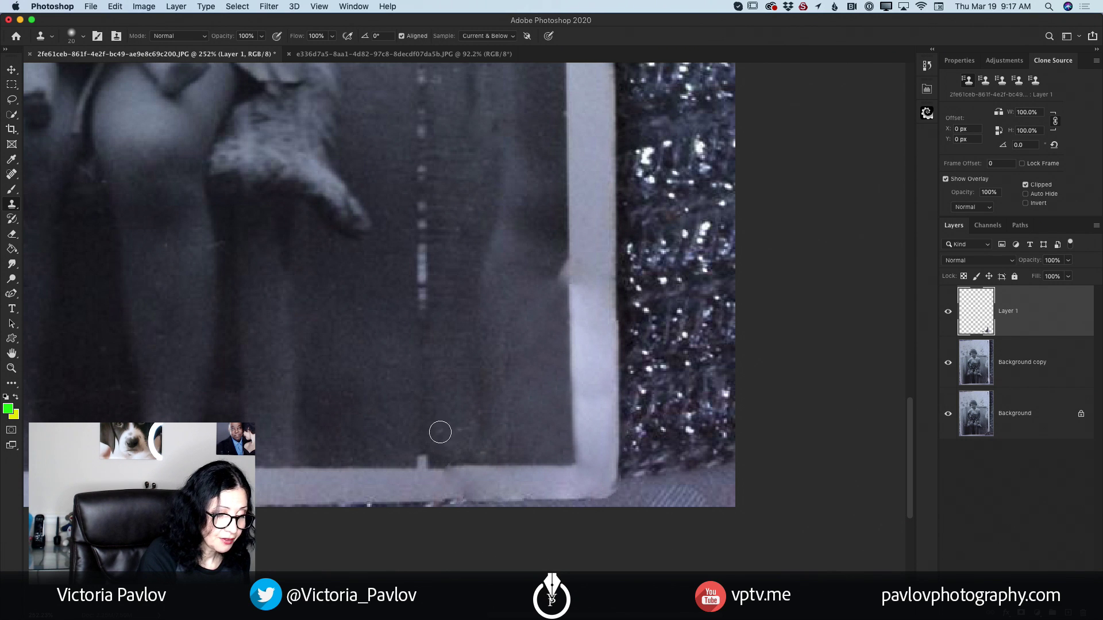
Step: Clone dark background over the small light notch on the inner edge of the right border
left_click(551, 258, "alt")
left_click_drag(556, 273, 554, 291)
left_click(557, 264, "alt")
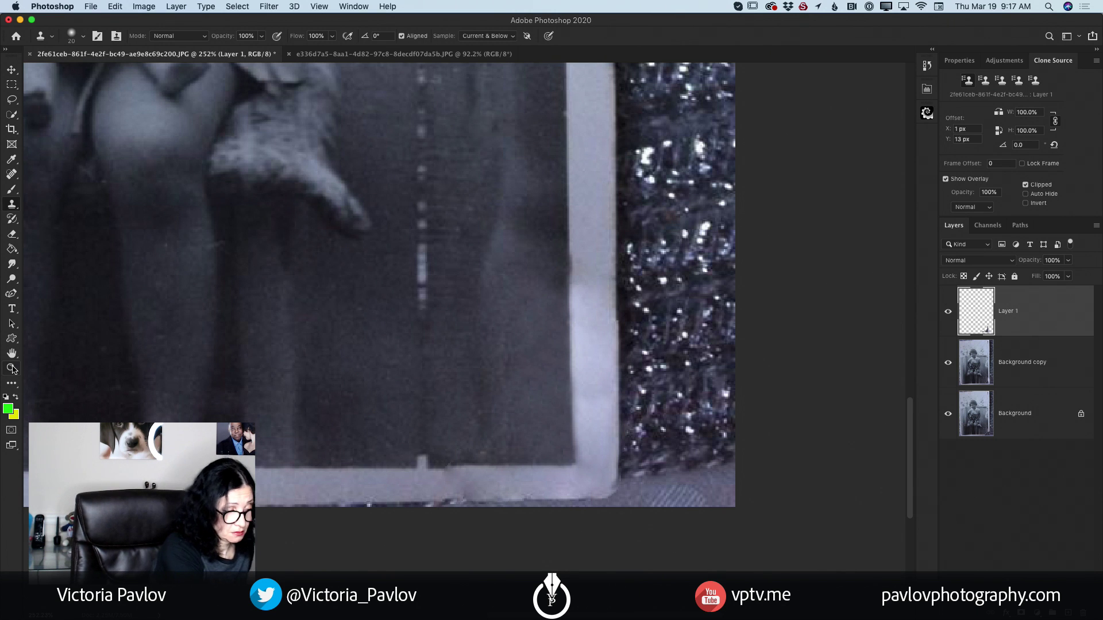
Step: View the whole photo, compare it with Layer 1 hidden and shown, and open the layer's opacity control
key("z")
mouse_move(536, 419)
left_mouse_down()
mouse_move(468, 409)
mouse_move(477, 407)
left_mouse_up()
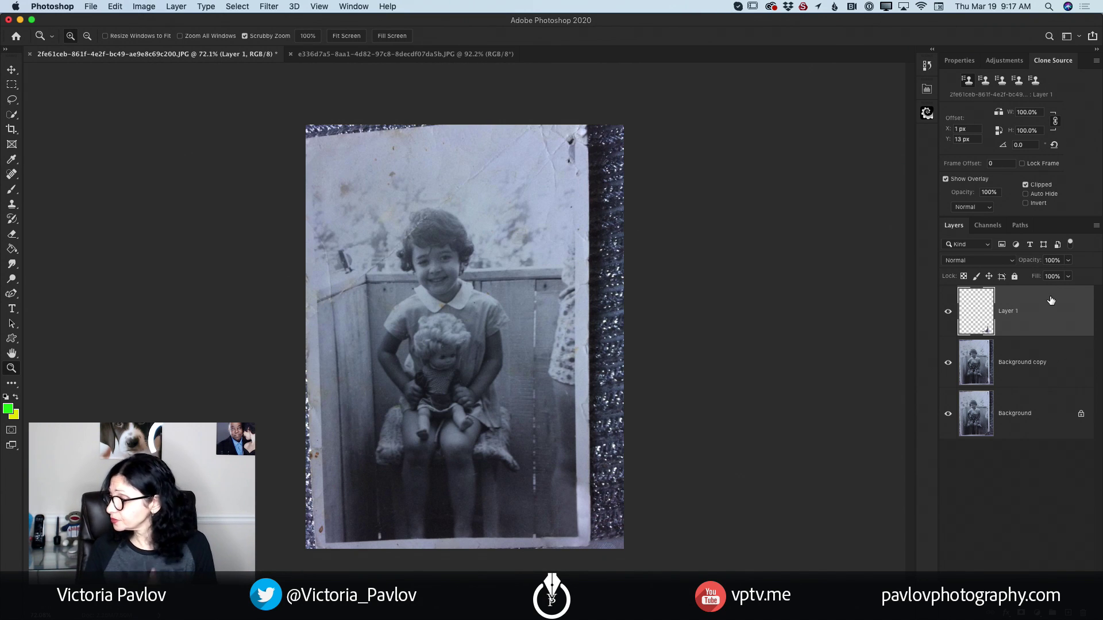
left_click(949, 313)
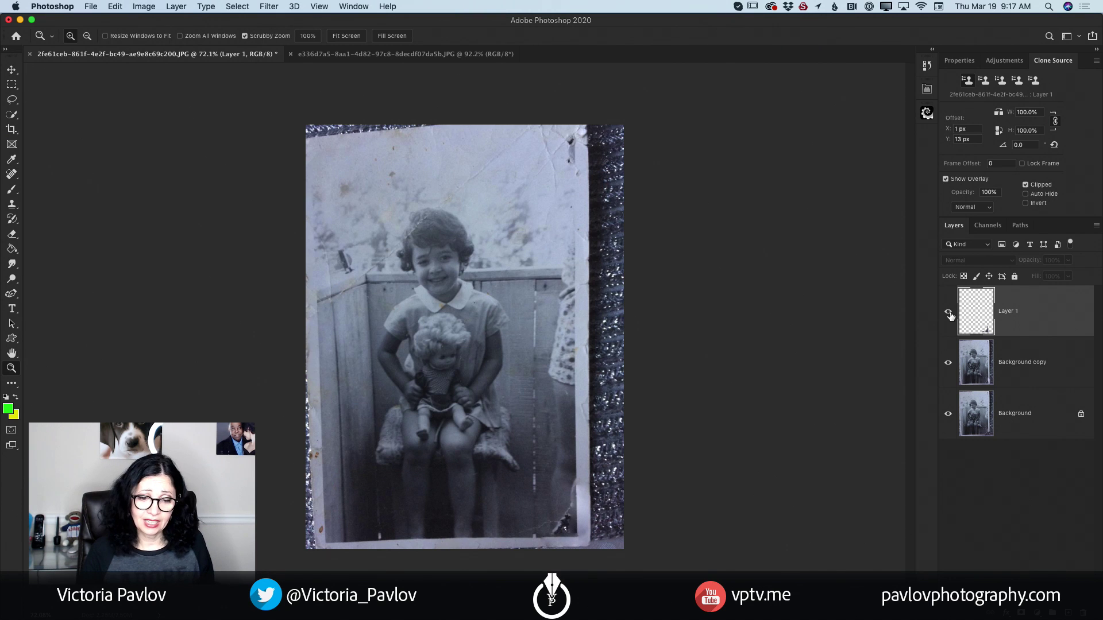
left_click(948, 313)
left_click(1068, 260)
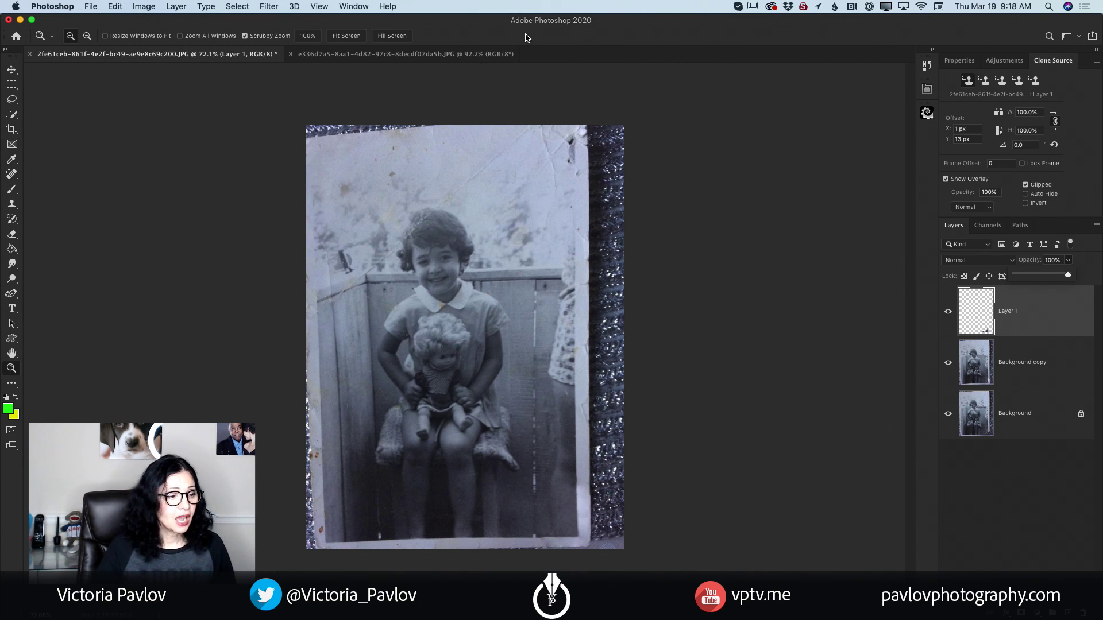
Step: Switch to the creased photo of the child in the striped shirt and duplicate its Background layer
left_click(463, 55)
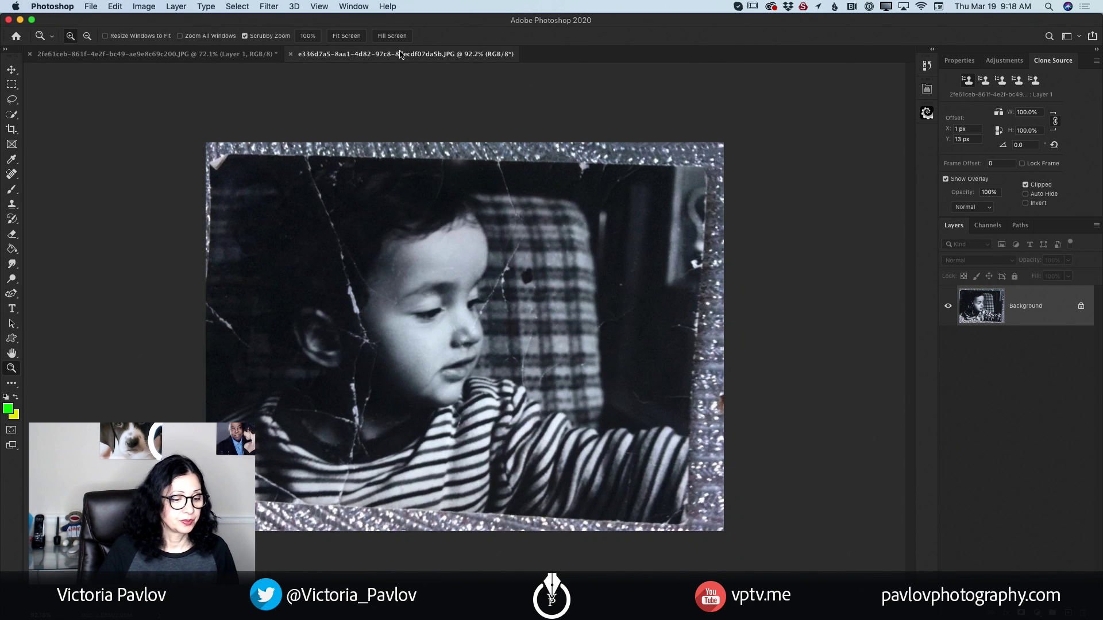
mouse_move(507, 304)
left_mouse_down()
mouse_move(534, 319)
mouse_move(518, 318)
left_mouse_up()
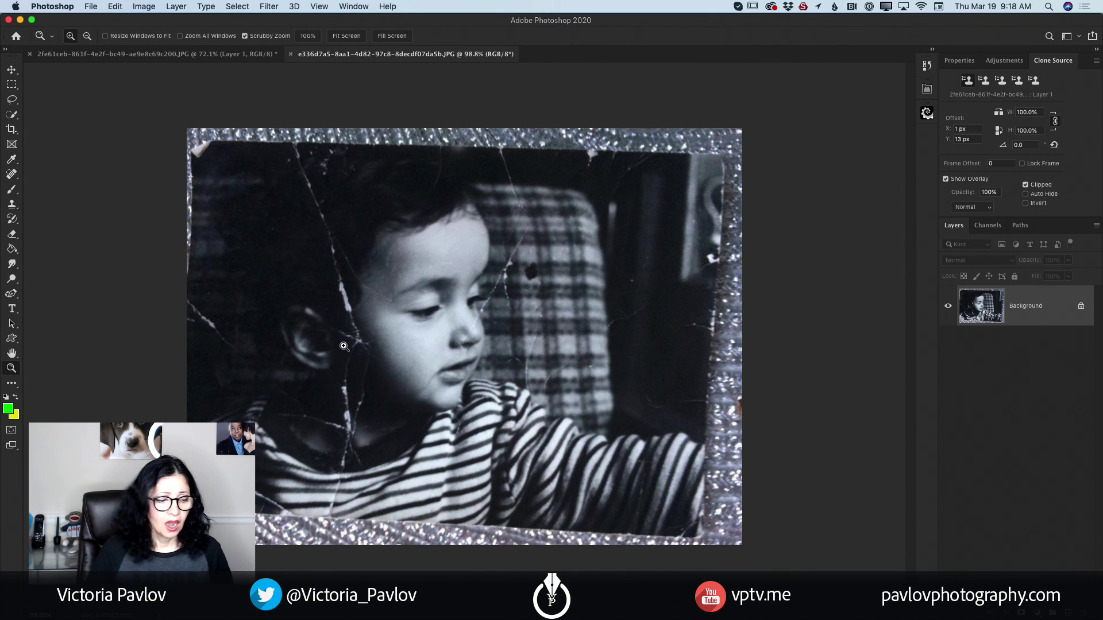
left_click_drag(1003, 322, 1056, 597)
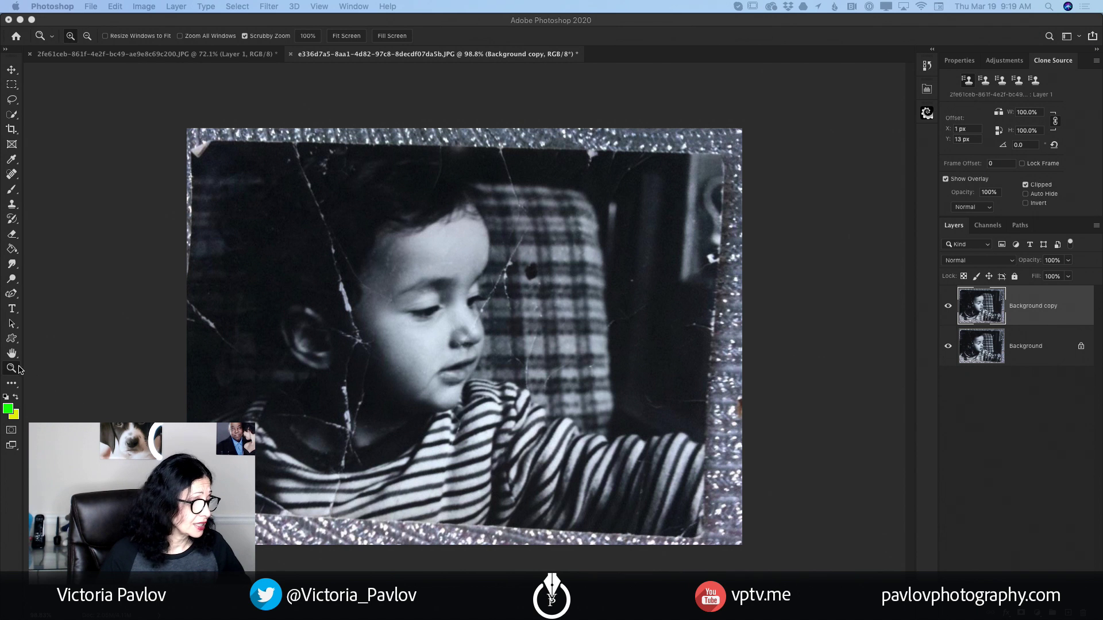
Step: Patch the upper and middle stretches of the long crease through the child's dark hair with clean dark areas nearby
left_click(324, 227)
left_click_drag(361, 265, 361, 260)
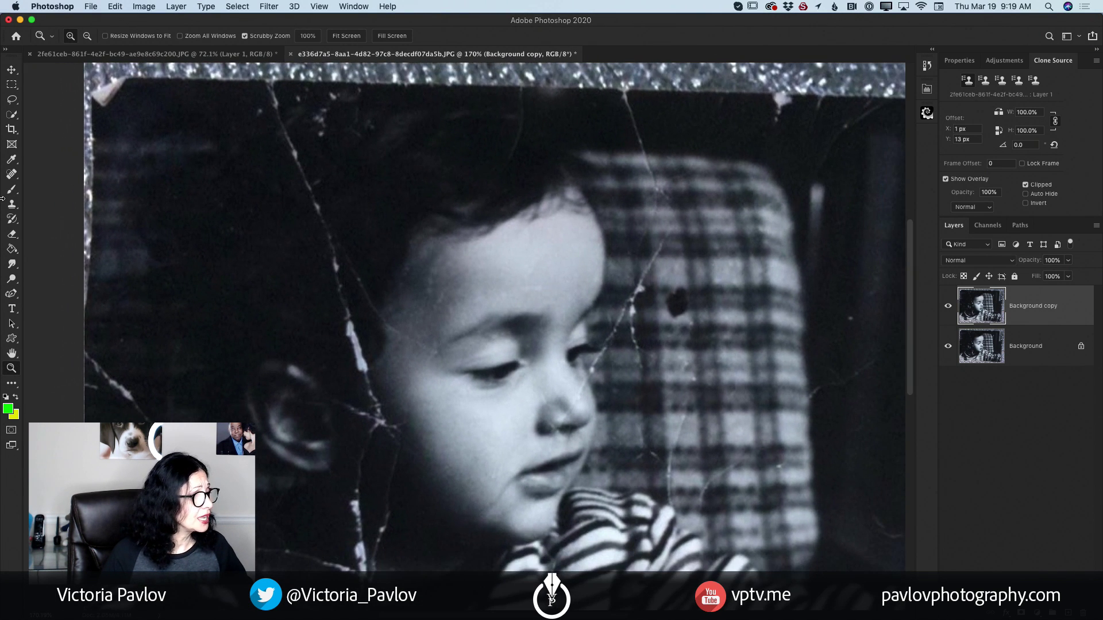
mouse_move(11, 174)
left_mouse_down()
mouse_move(68, 208)
mouse_move(70, 195)
left_mouse_up()
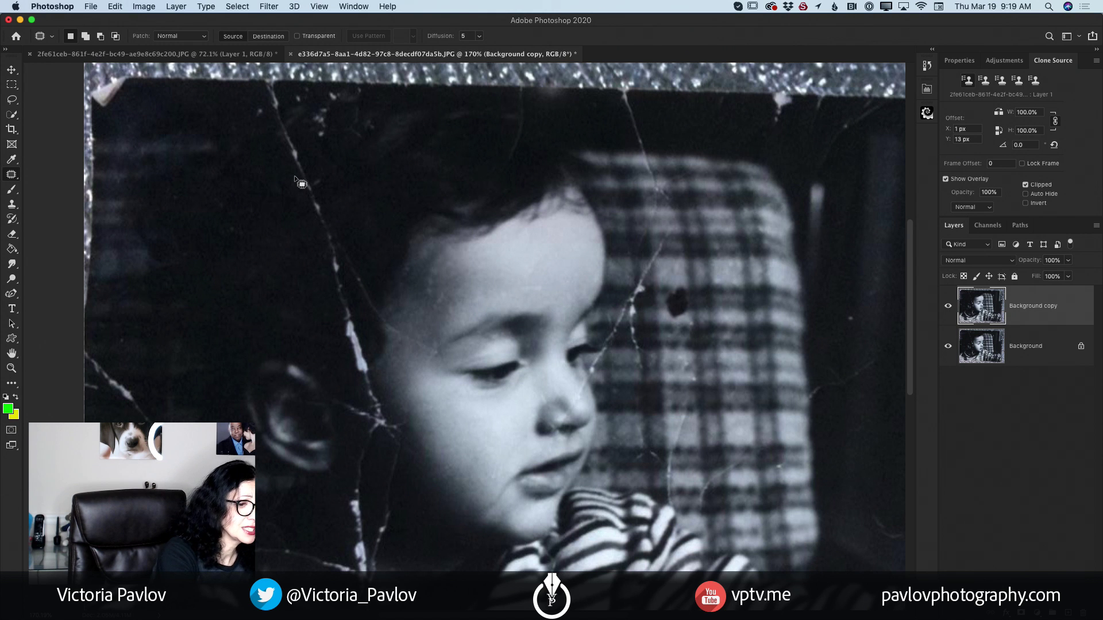
mouse_move(294, 177)
left_mouse_down()
mouse_move(287, 148)
mouse_move(299, 145)
mouse_move(326, 212)
mouse_move(312, 212)
mouse_move(315, 193)
mouse_move(289, 212)
left_mouse_up()
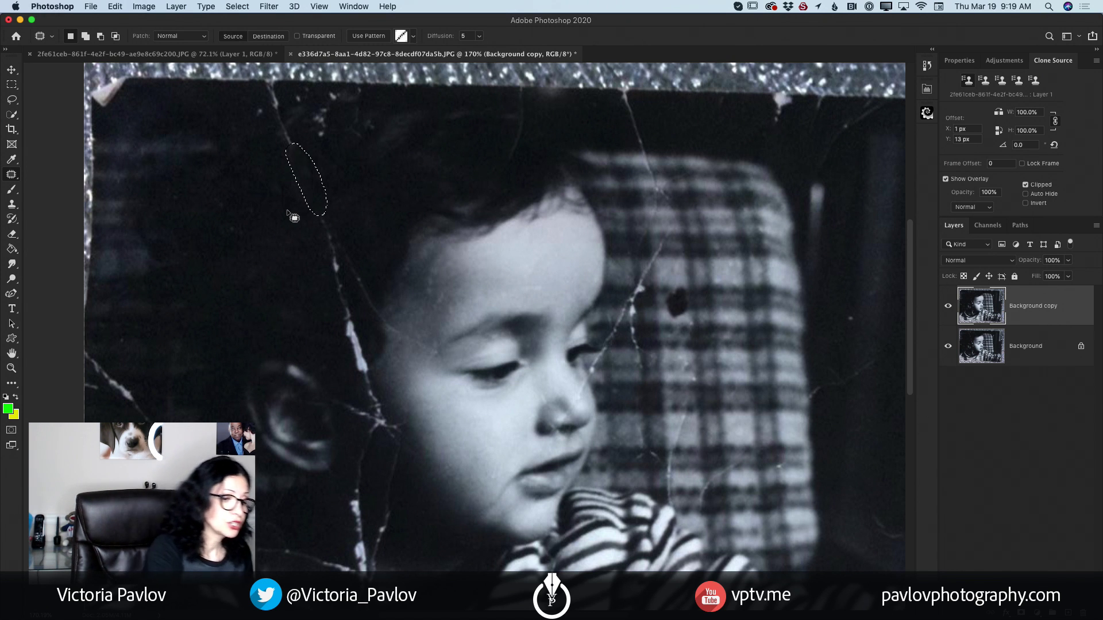
mouse_move(325, 251)
left_mouse_down()
mouse_move(316, 218)
mouse_move(343, 242)
mouse_move(344, 296)
mouse_move(339, 276)
left_mouse_up()
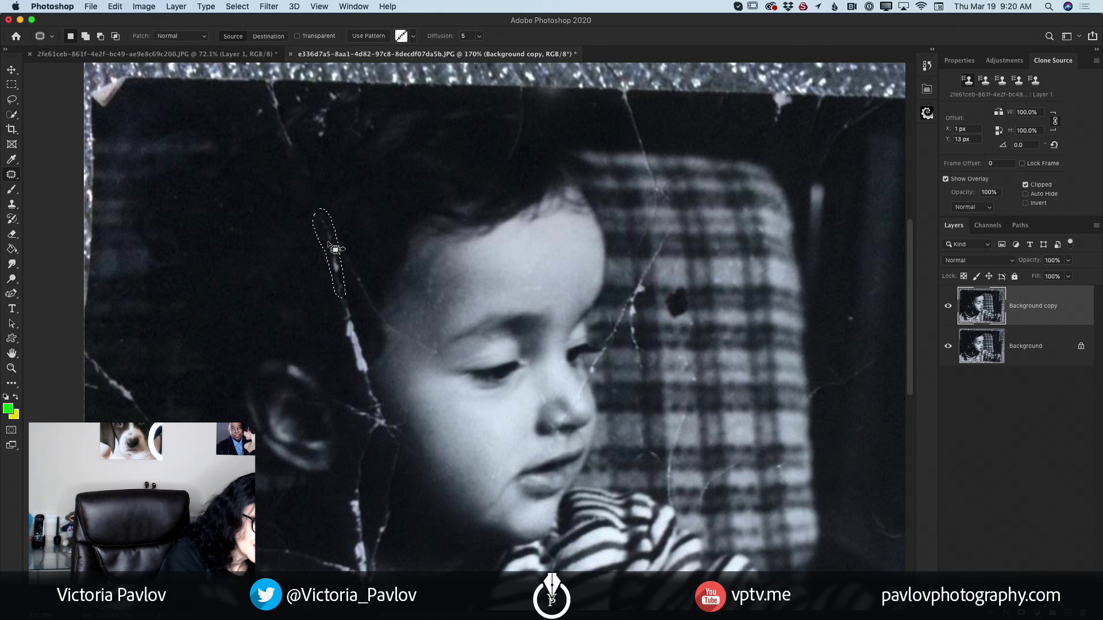
left_click_drag(329, 248, 307, 257)
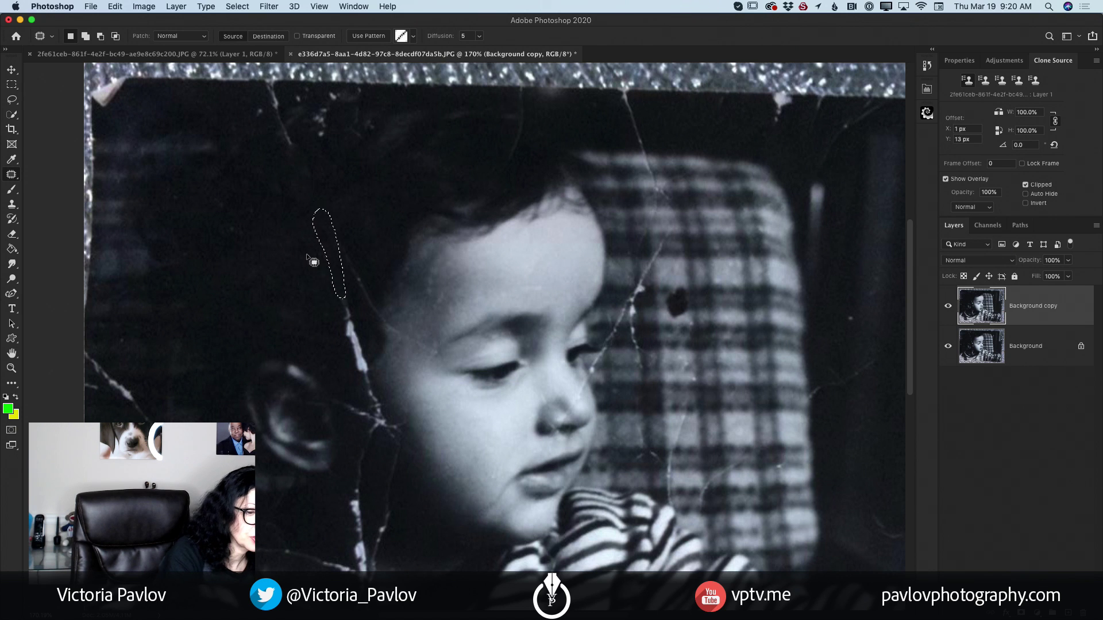
key("ctrl+d")
Step: Patch the wide white crack between the child's temple and ear with the dark hair texture beside it
mouse_move(338, 316)
left_mouse_down()
mouse_move(361, 325)
mouse_move(370, 362)
mouse_move(362, 375)
mouse_move(352, 357)
left_mouse_up()
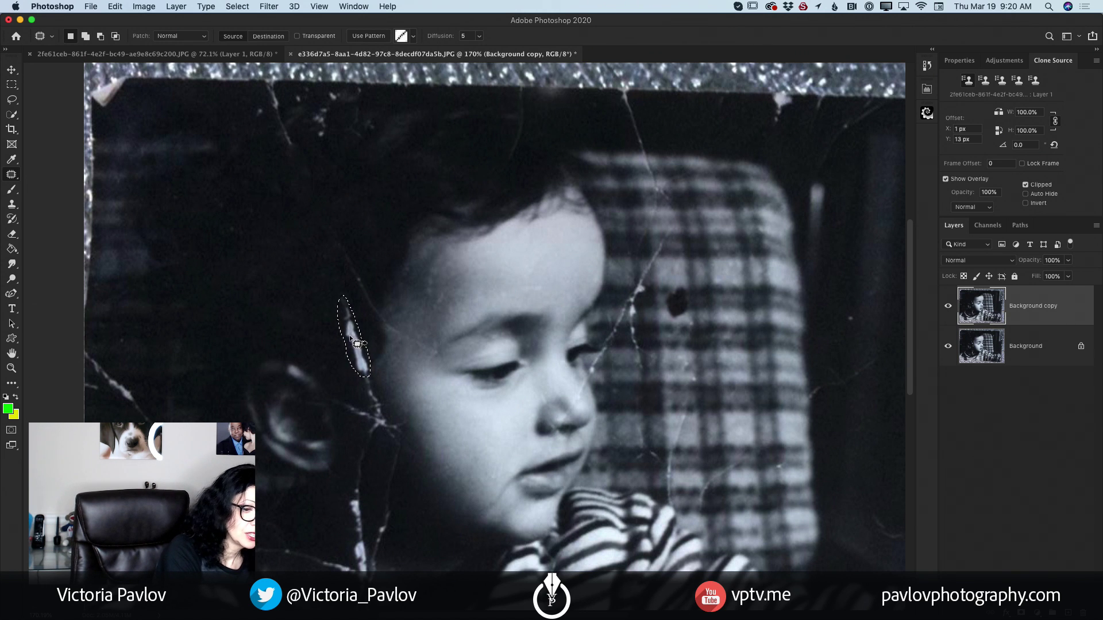
left_click_drag(352, 337, 323, 339)
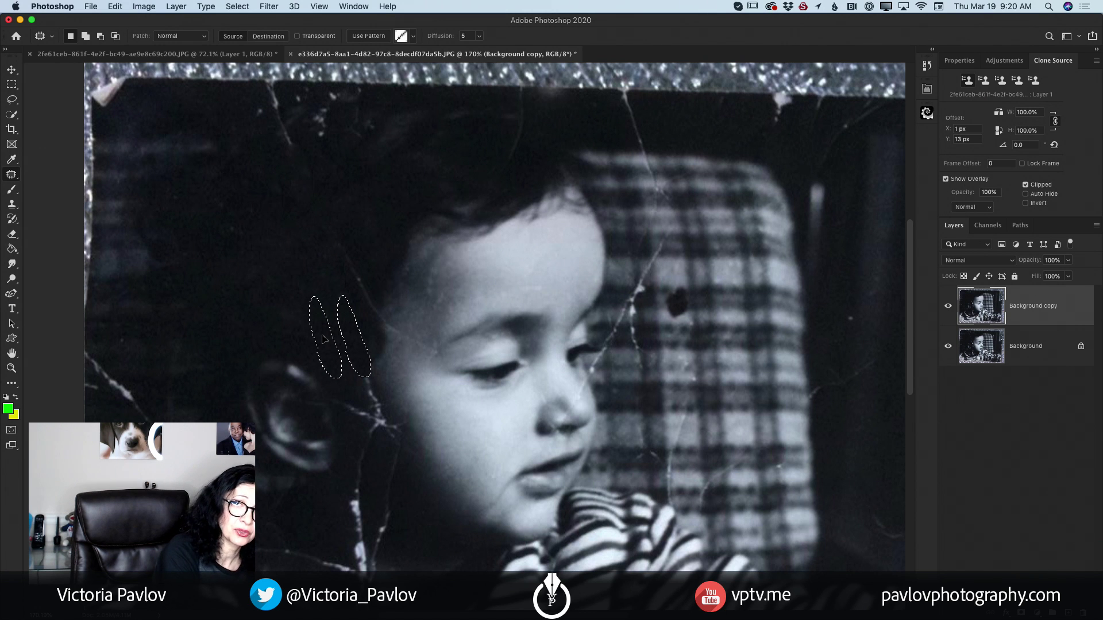
left_click_drag(323, 338, 325, 343)
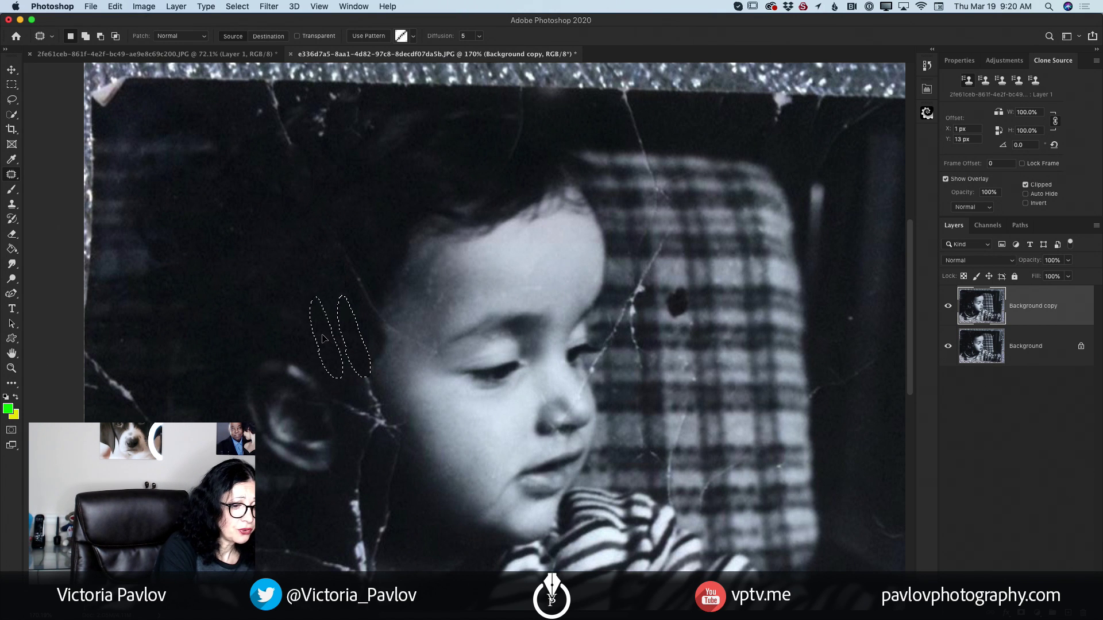
mouse_move(324, 339)
left_mouse_down()
mouse_move(306, 307)
mouse_move(344, 256)
mouse_move(392, 289)
mouse_move(412, 387)
mouse_move(462, 433)
mouse_move(448, 442)
mouse_move(394, 287)
mouse_move(410, 371)
mouse_move(434, 419)
mouse_move(415, 296)
mouse_move(507, 305)
mouse_move(487, 420)
mouse_move(494, 405)
mouse_move(485, 416)
mouse_move(450, 310)
mouse_move(481, 269)
mouse_move(295, 290)
mouse_move(299, 339)
mouse_move(318, 335)
left_mouse_up()
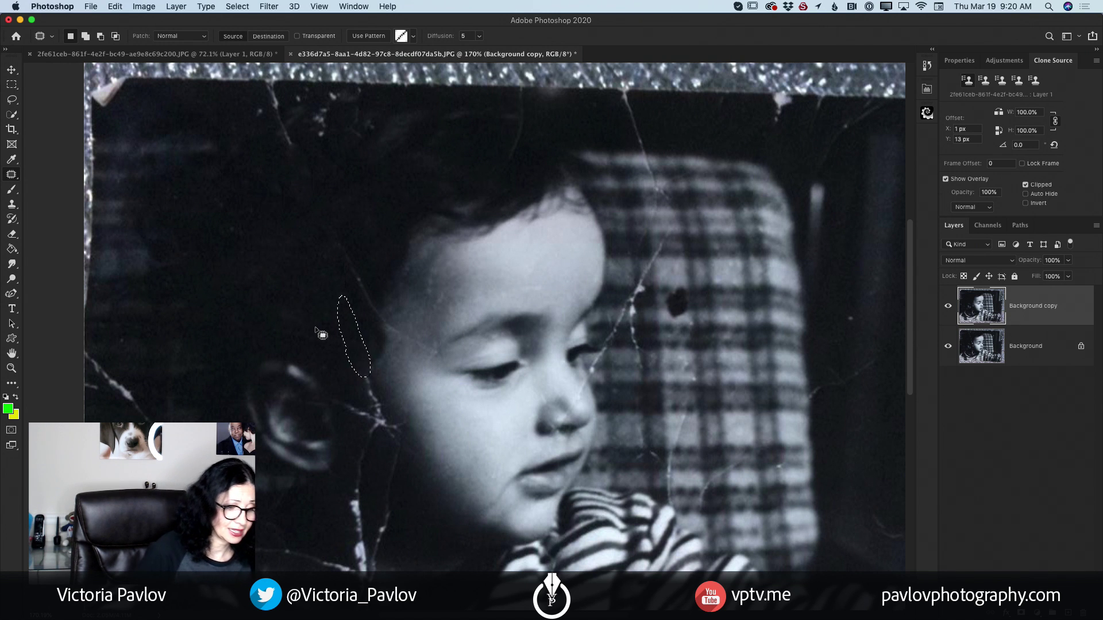
key("ctrl+d")
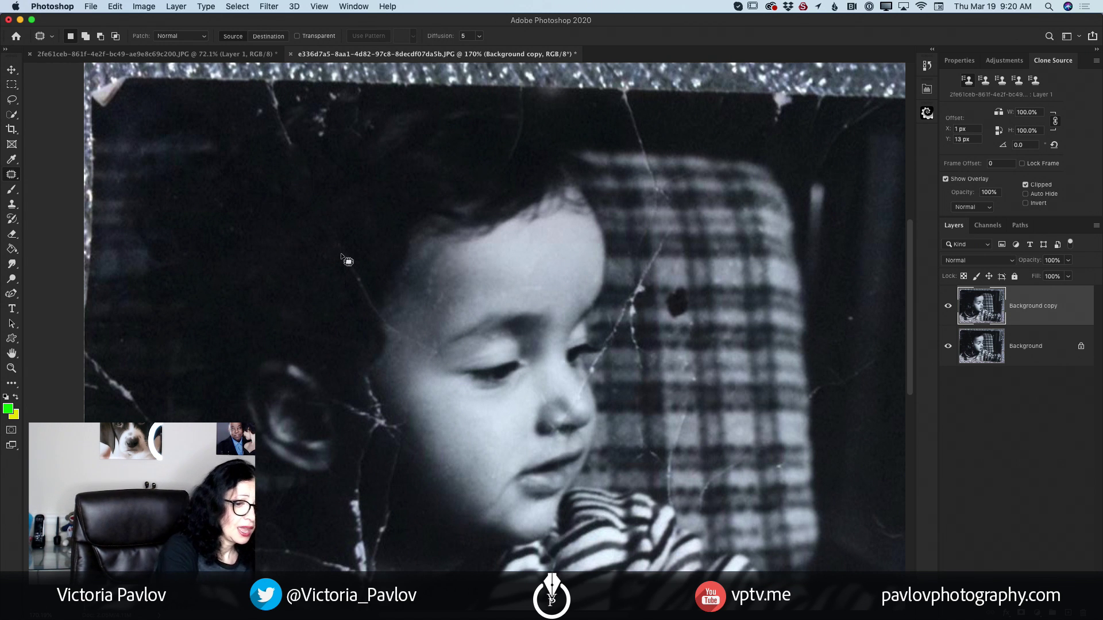
Step: Patch the thin diagonal crease in the hair beside the forehead, and touch up the dark background around the repaired crease
mouse_move(331, 232)
left_mouse_down()
mouse_move(367, 274)
mouse_move(368, 299)
left_mouse_up()
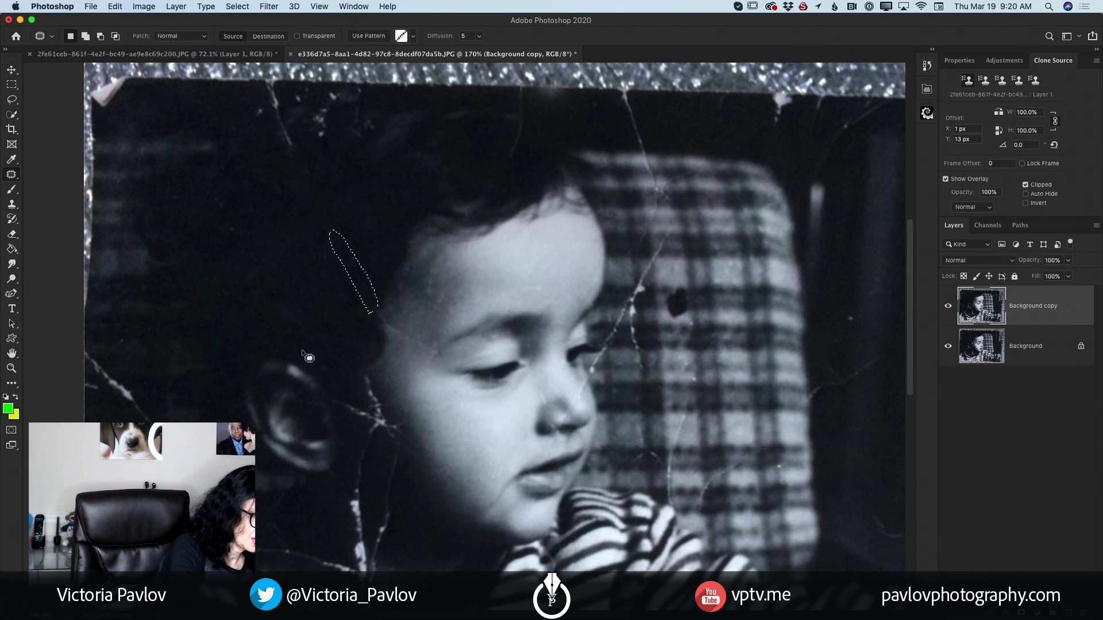
key("super+d")
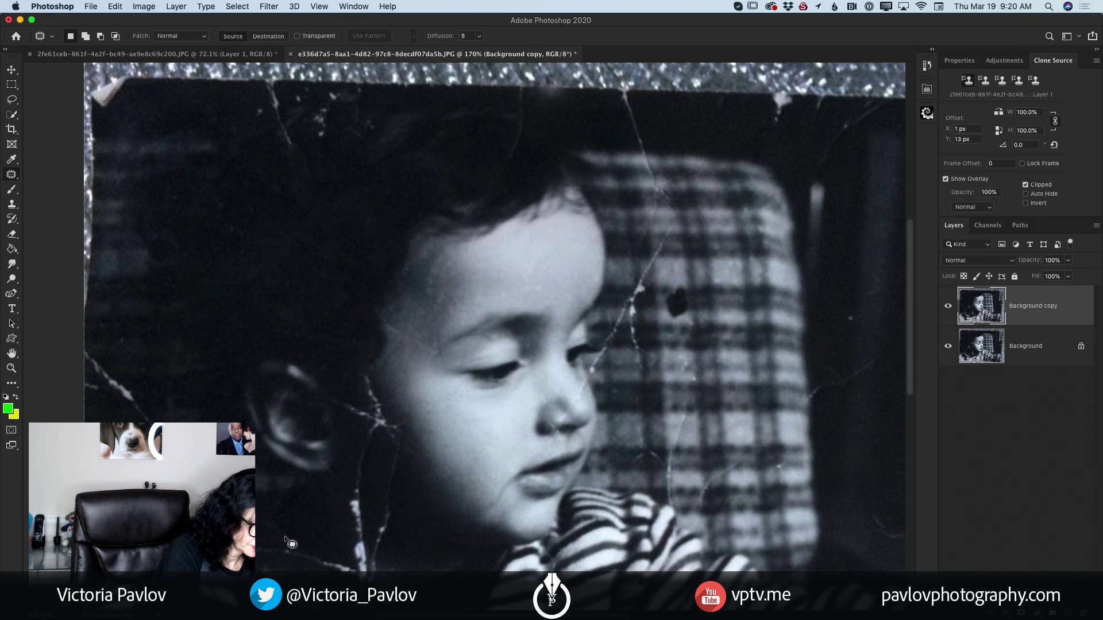
left_click_drag(281, 538, 273, 536)
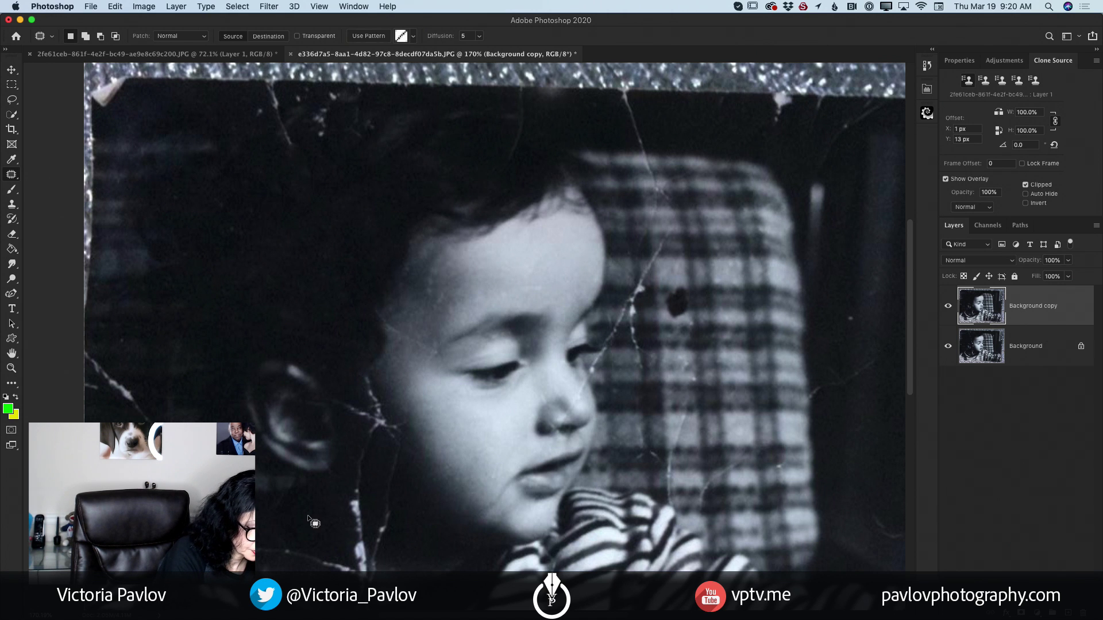
left_click(304, 523)
mouse_move(294, 153)
left_mouse_down()
mouse_move(278, 135)
mouse_move(298, 183)
left_mouse_up()
key("super+d")
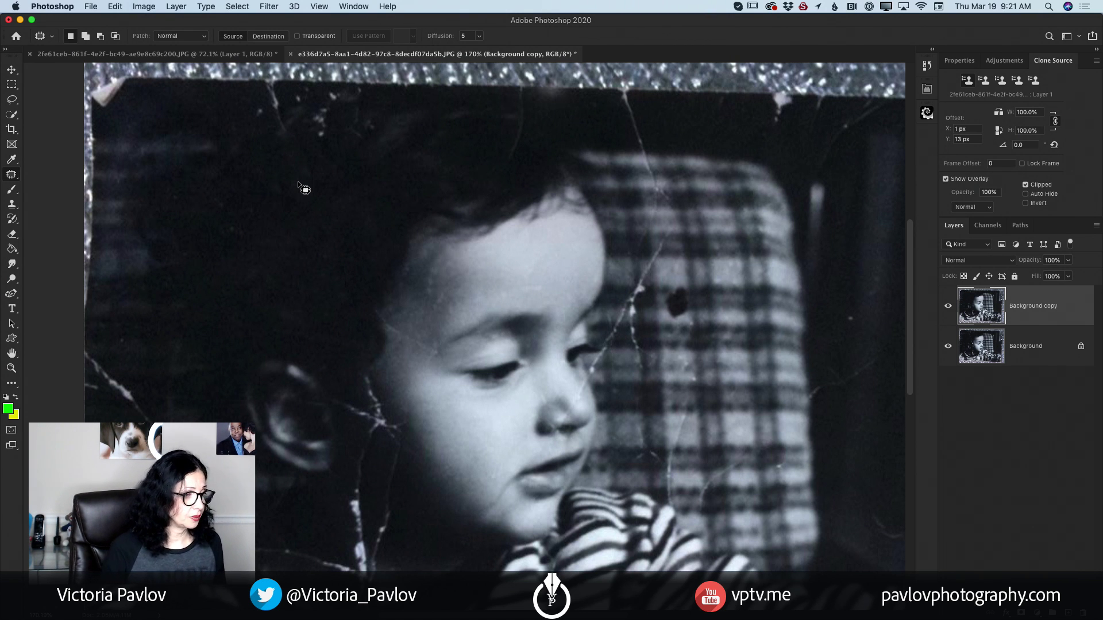
Step: Heal the diagonal scratch on the plaid chair above the bright crease junction with the Spot Healing Brush at size 25
scroll(298, 183, "down", 1)
scroll(383, 202, "right", 4)
scroll(28, 157, "left", 5)
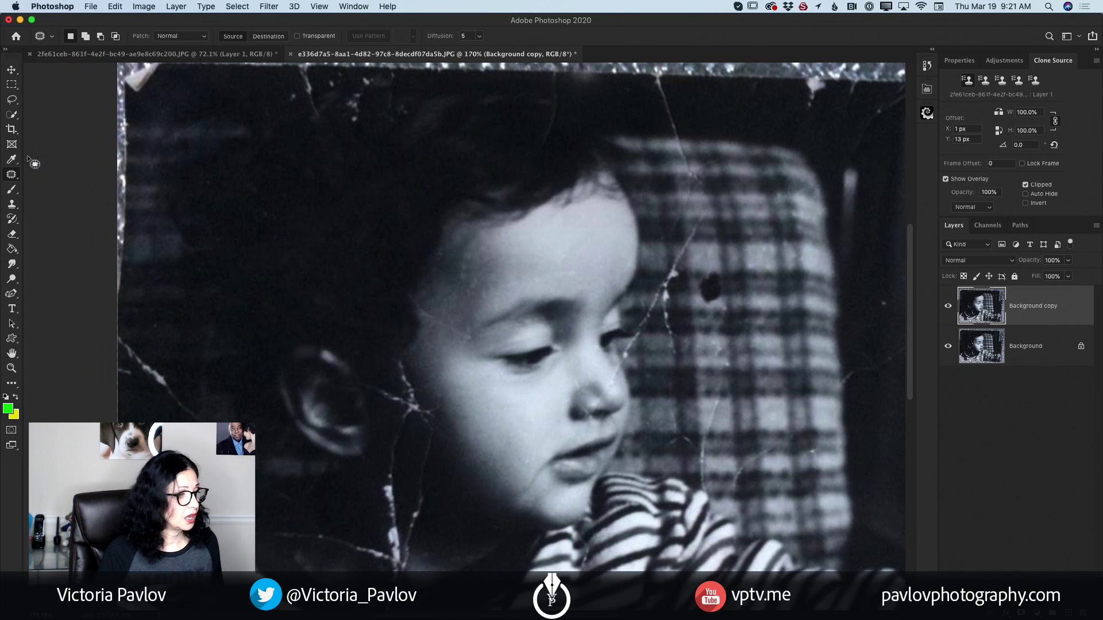
left_click_drag(12, 174, 59, 202)
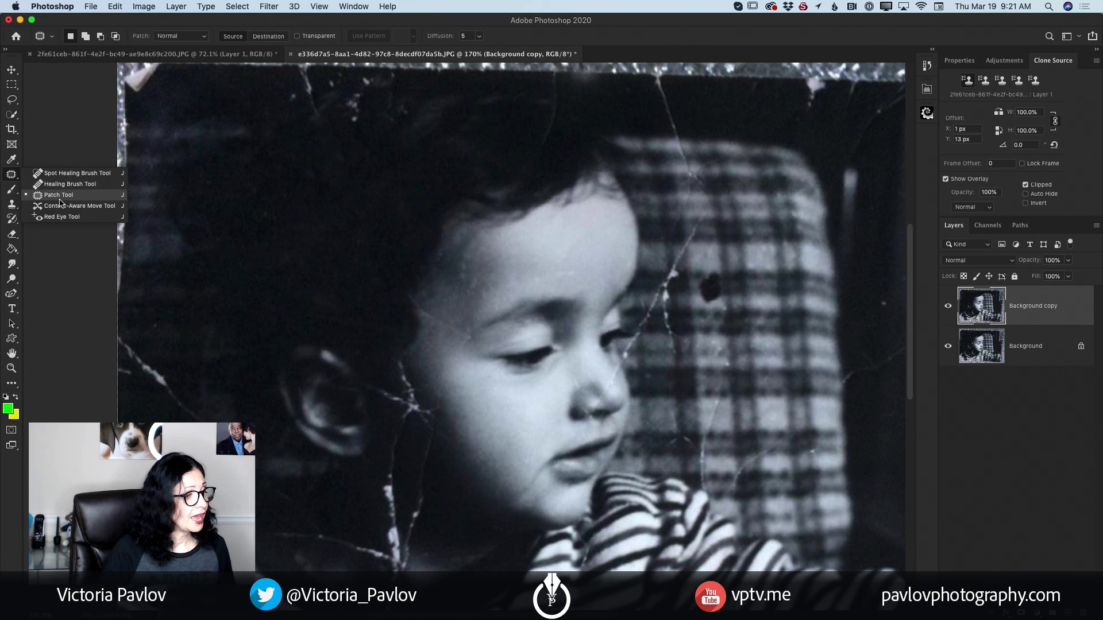
left_click(60, 199)
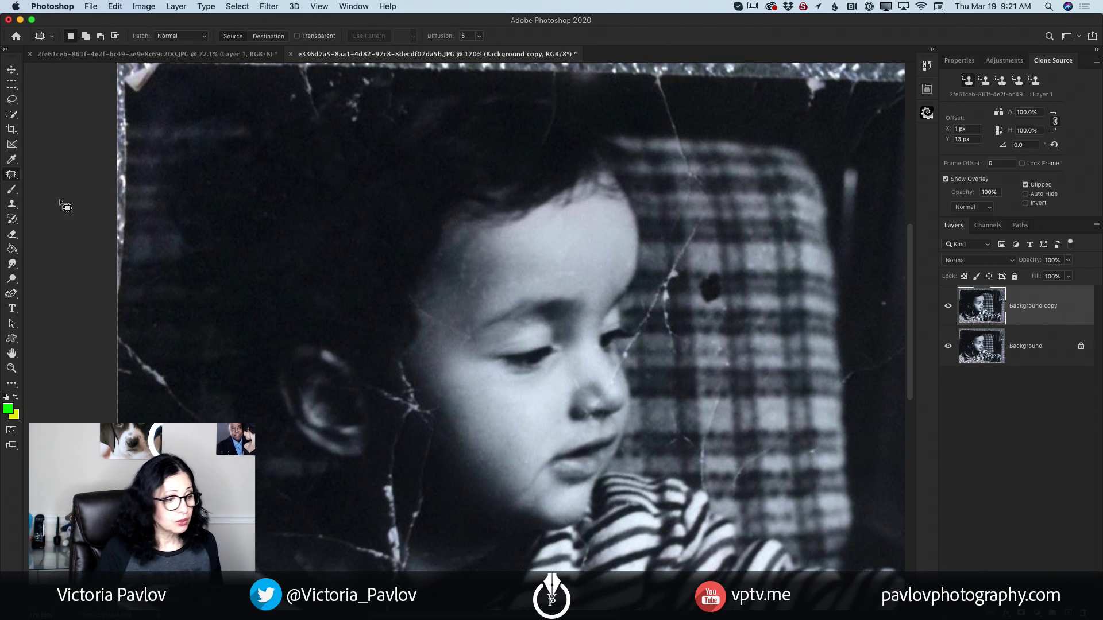
left_click(10, 174)
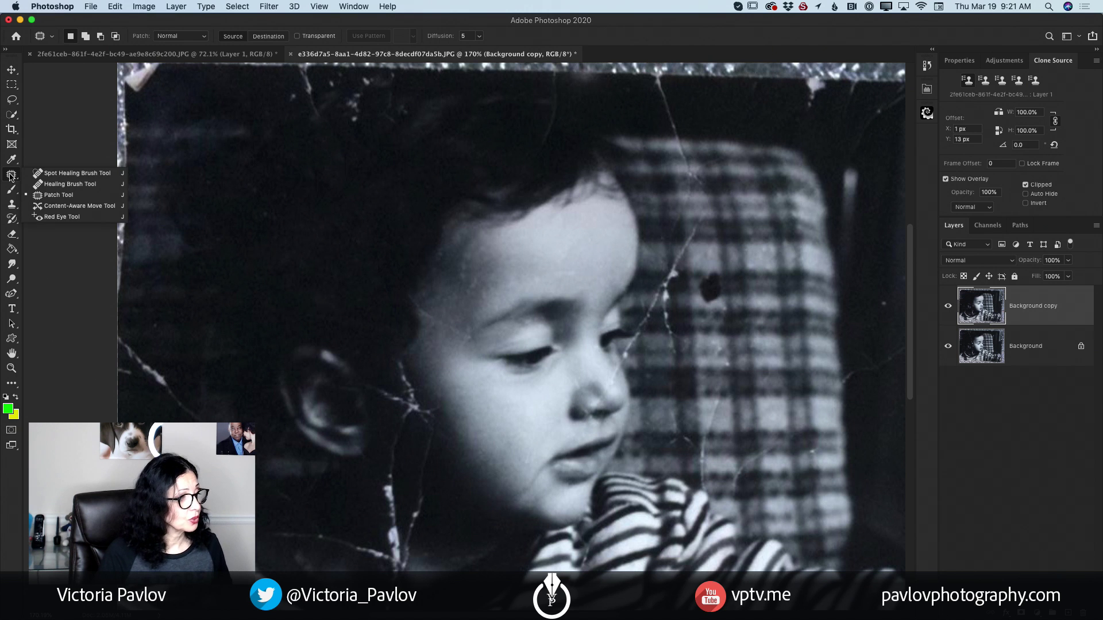
left_click(77, 174)
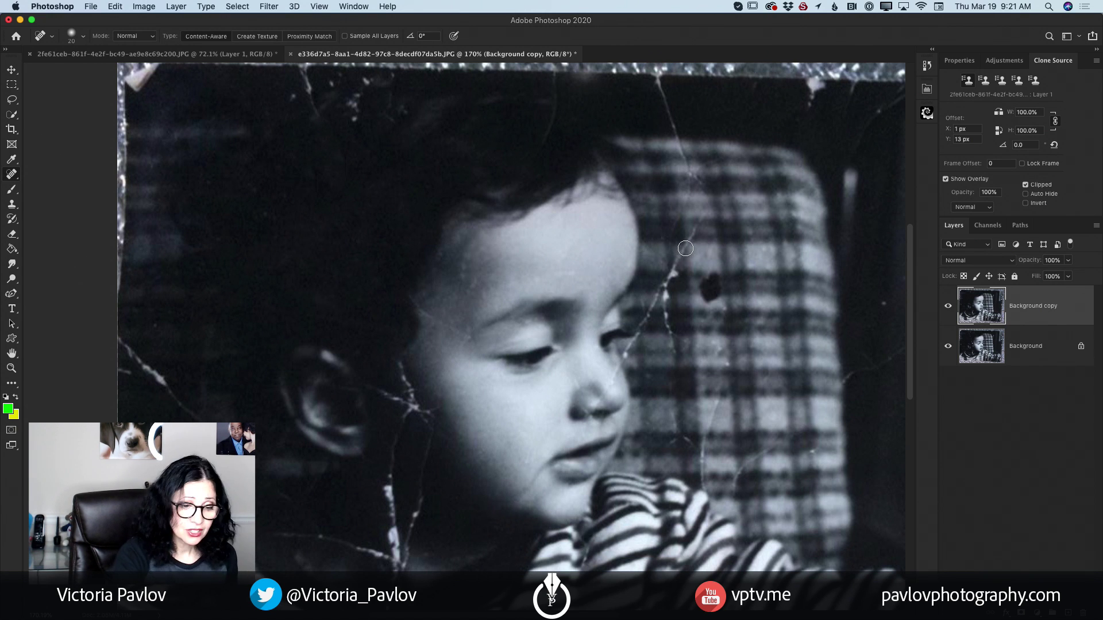
key("bracketright")
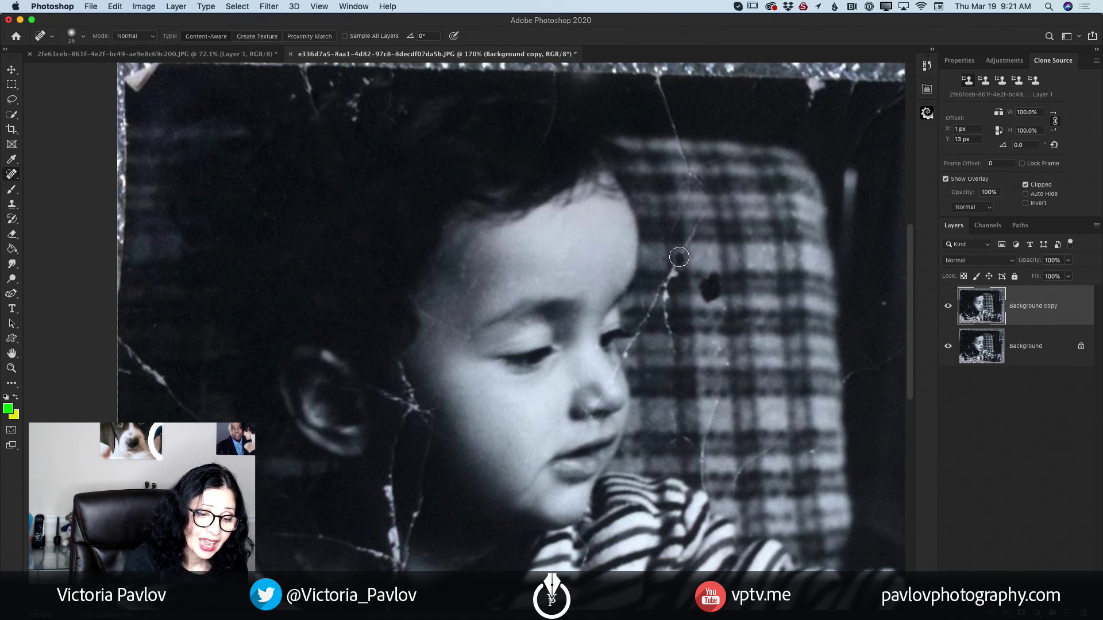
mouse_move(679, 257)
left_mouse_down()
mouse_move(676, 268)
mouse_move(691, 233)
left_mouse_up()
left_click(688, 242)
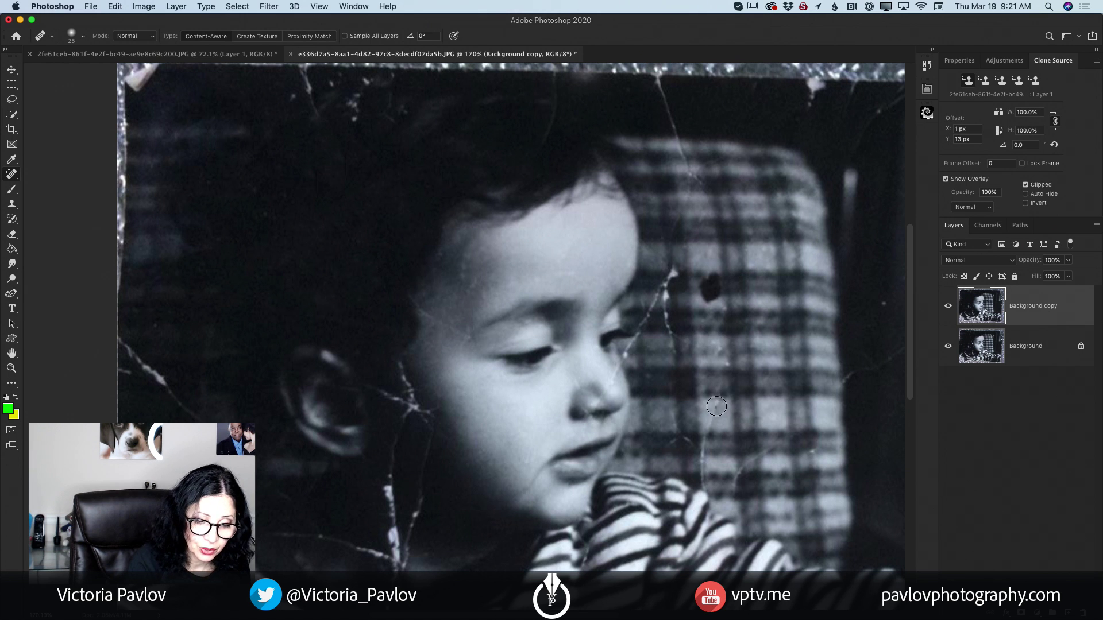
Step: Try to heal the thin vertical crease across the chair's lower light plaid square, and undo the stroke
left_click_drag(716, 406, 713, 427)
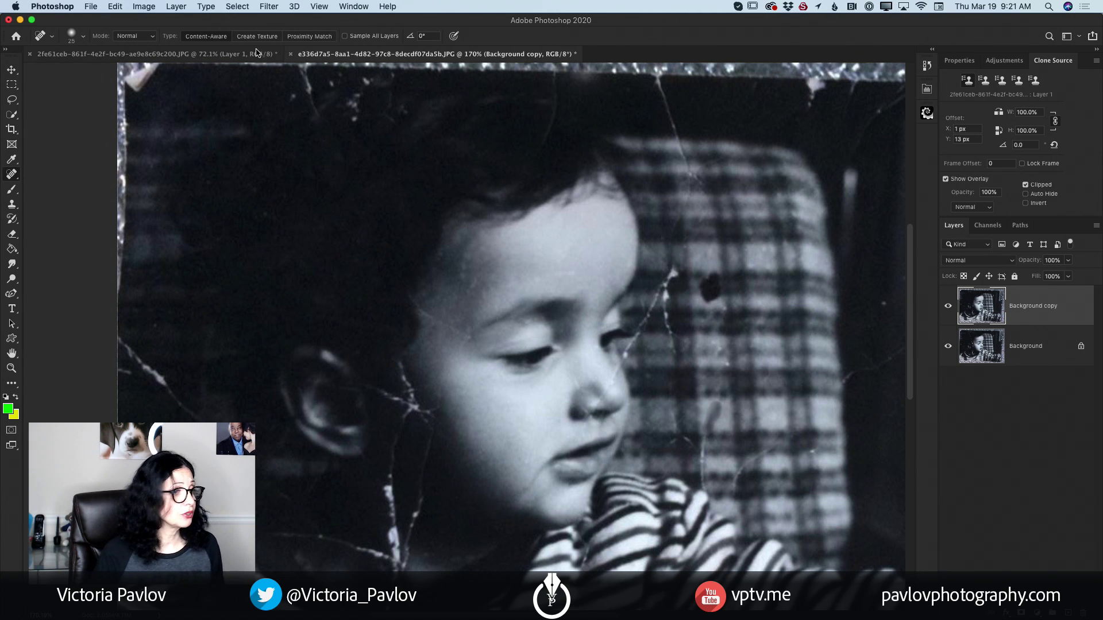
left_click(115, 7)
left_click(122, 21)
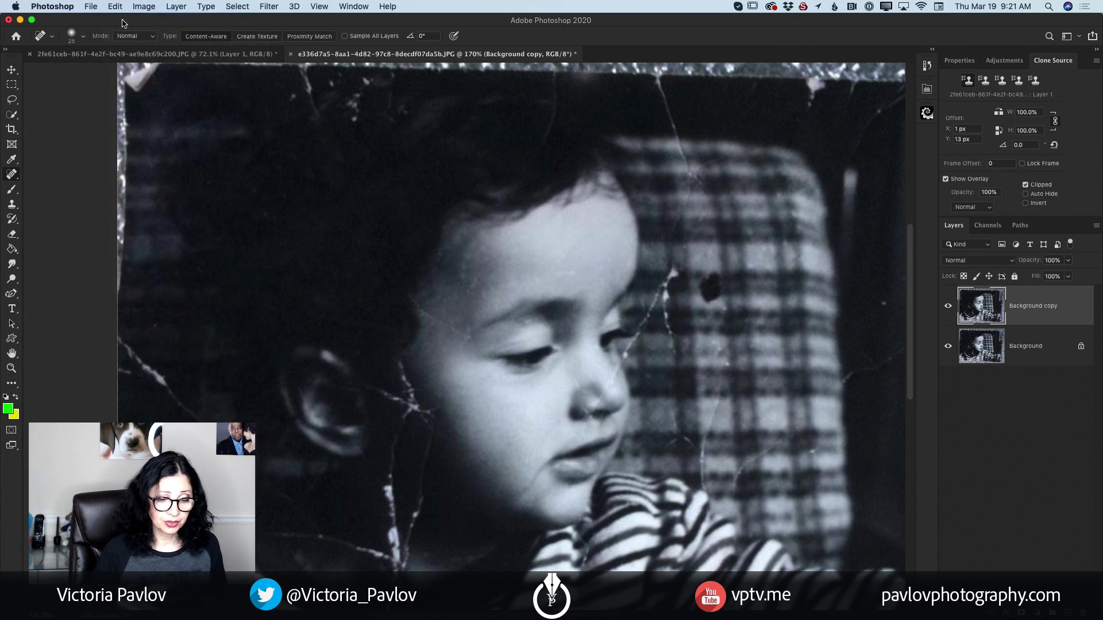
Step: Clone clean plaid over the thin vertical crease on the chair's lower light square, and spot-heal its remnants with a size 15 brush
left_click(12, 205)
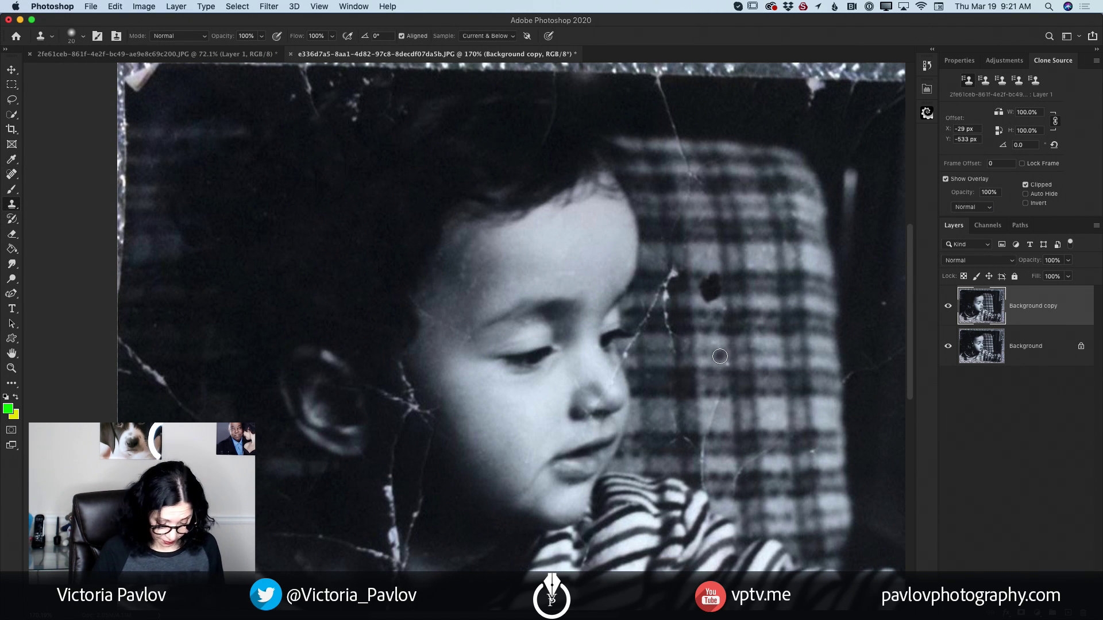
left_click(725, 412, "alt")
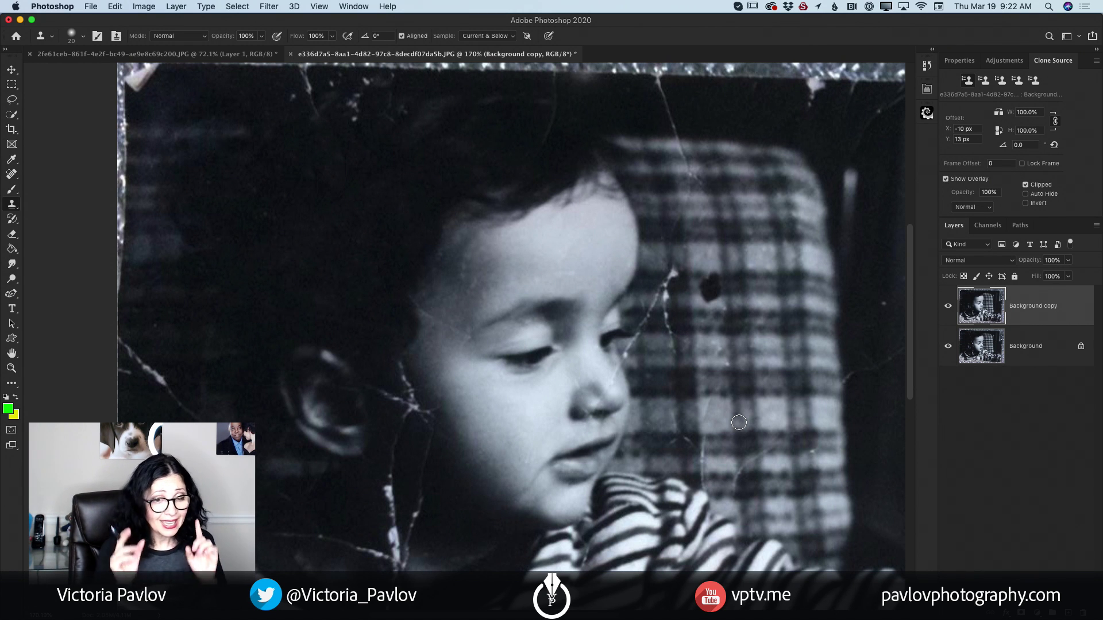
left_click(11, 175)
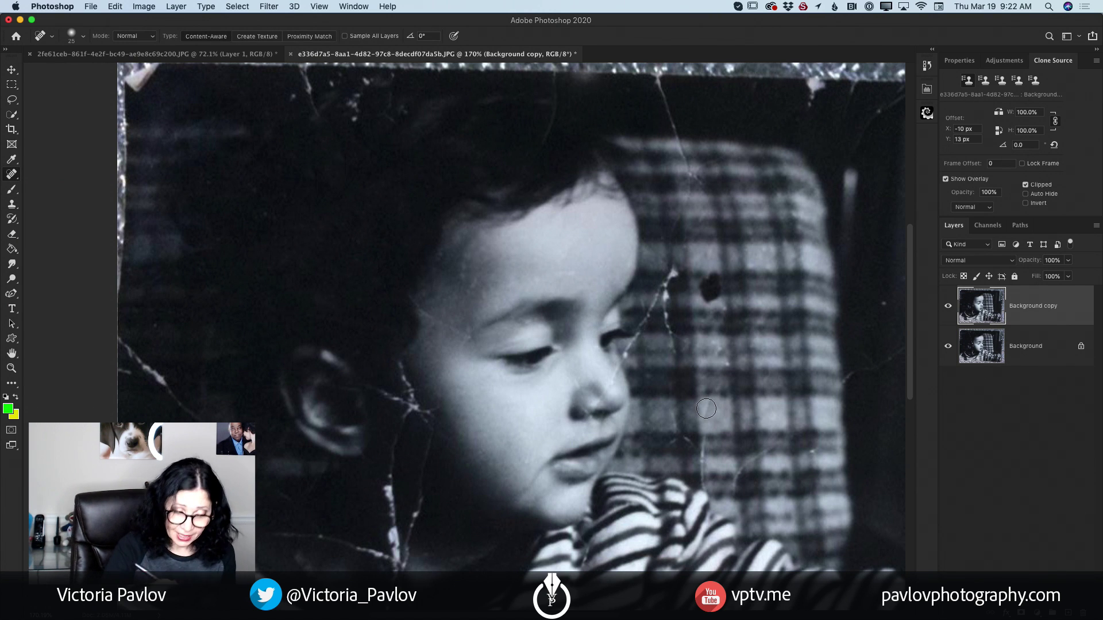
key("bracketleft")
mouse_move(706, 405)
left_mouse_down()
mouse_move(704, 422)
mouse_move(701, 414)
left_mouse_up()
left_click(711, 403)
left_click(702, 404)
left_click(703, 423)
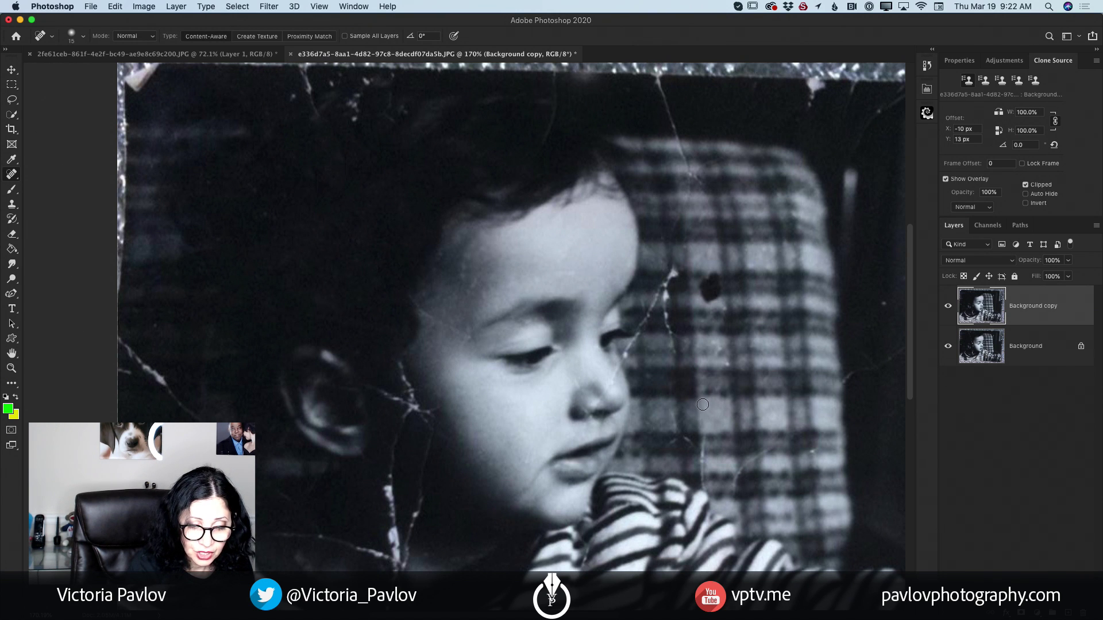
left_click(703, 405)
left_click(704, 425)
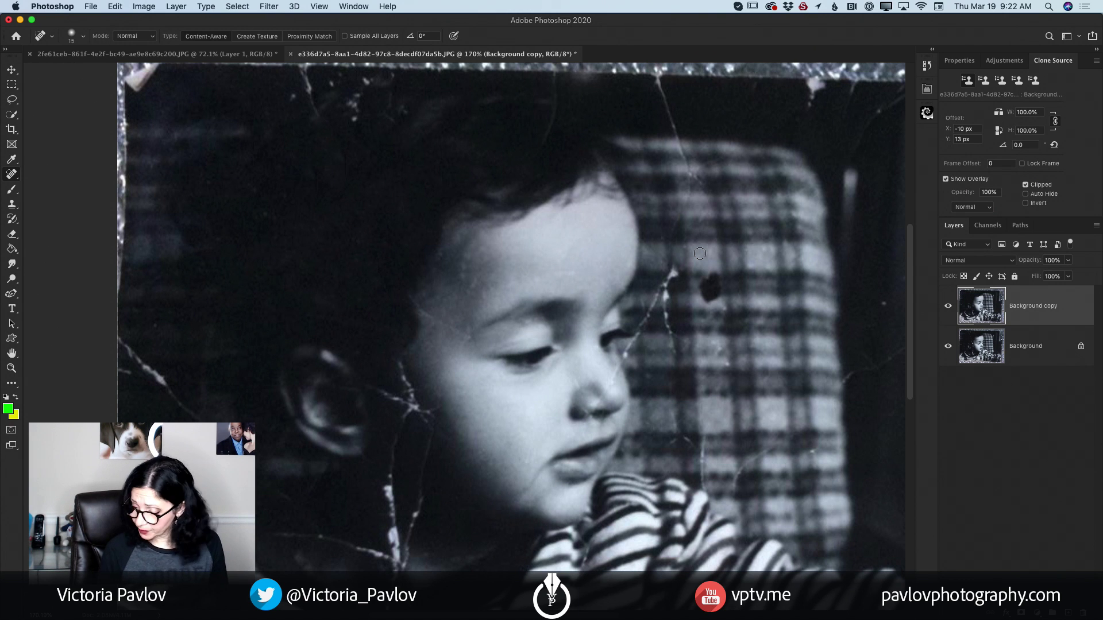
Step: Patch the dark round spot on the plaid chair with matching plaid beside it, and clear the selection
scroll(699, 254, "right", 5)
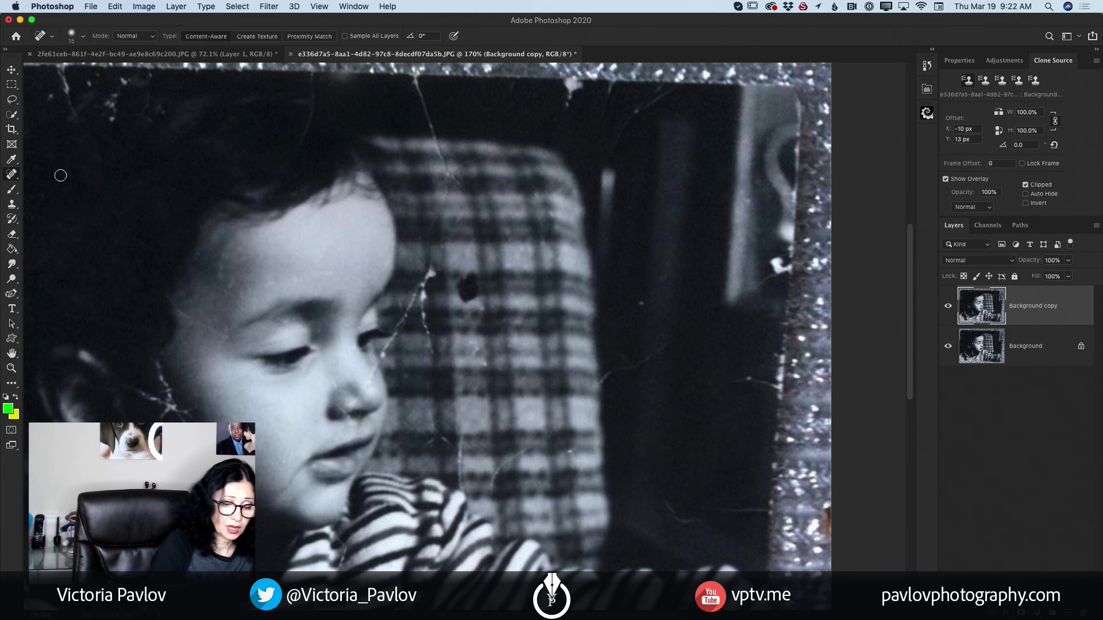
left_click(12, 175)
left_click(53, 175)
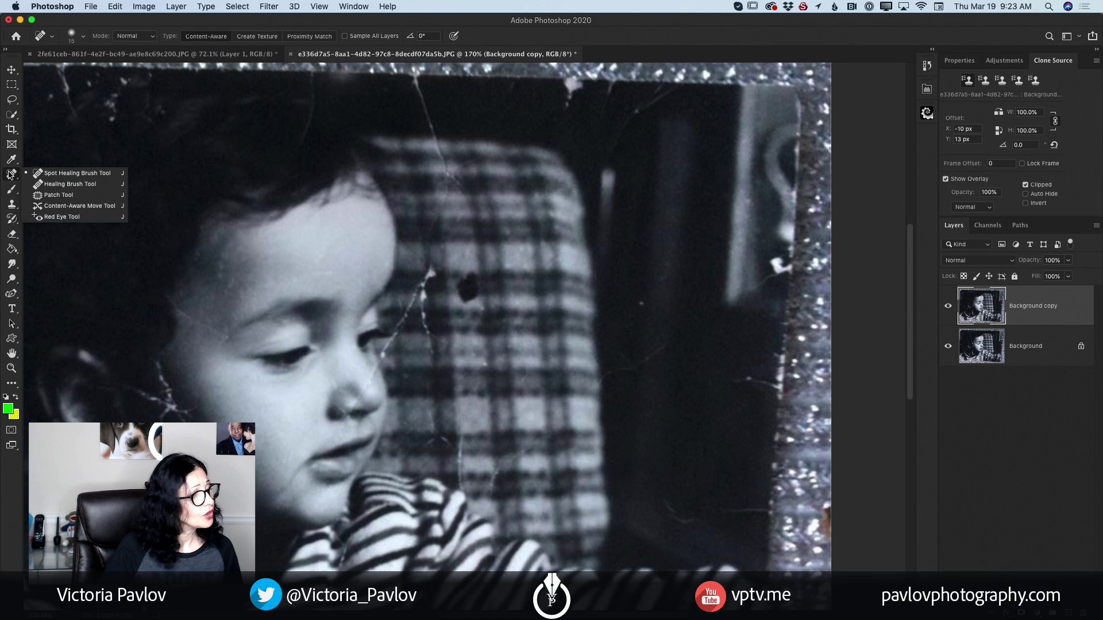
left_click(59, 195)
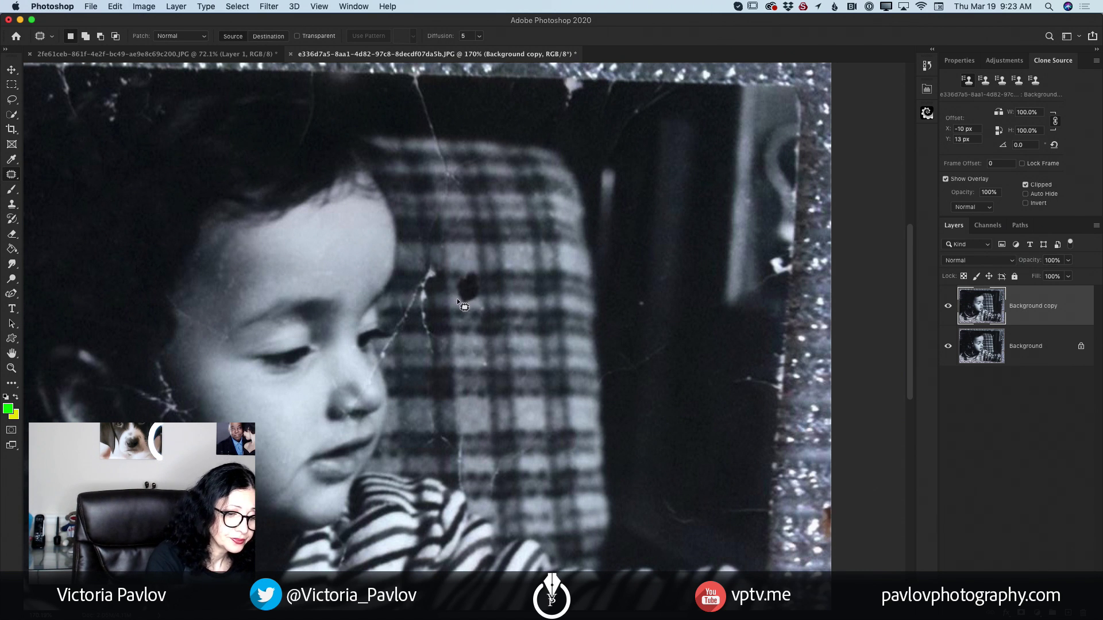
mouse_move(464, 270)
left_mouse_down()
mouse_move(477, 273)
mouse_move(481, 298)
mouse_move(463, 303)
left_mouse_up()
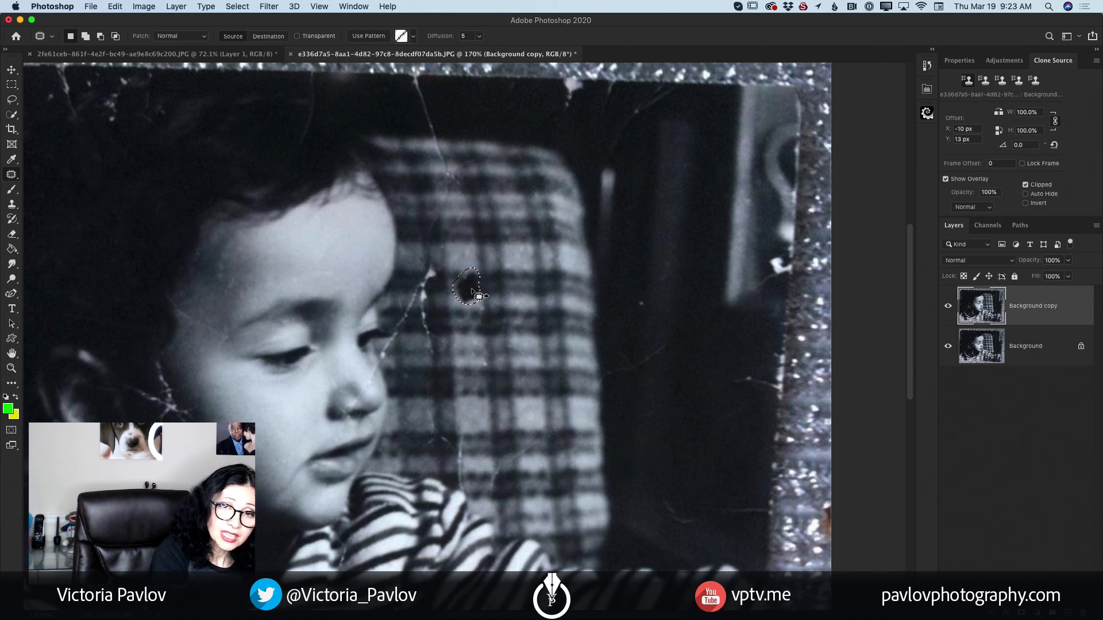
left_click_drag(473, 291, 521, 293)
key("cmd+d")
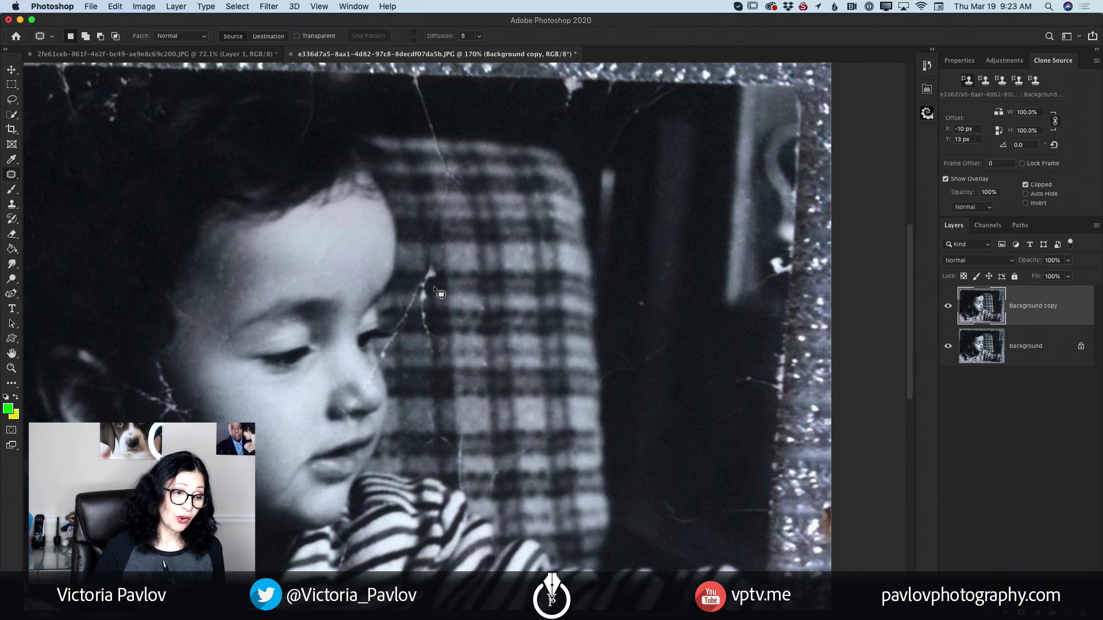
Step: Clone clean plaid over the bright spot at the chair's crease junction using the Clone Stamp at brush size 10
left_click(12, 206)
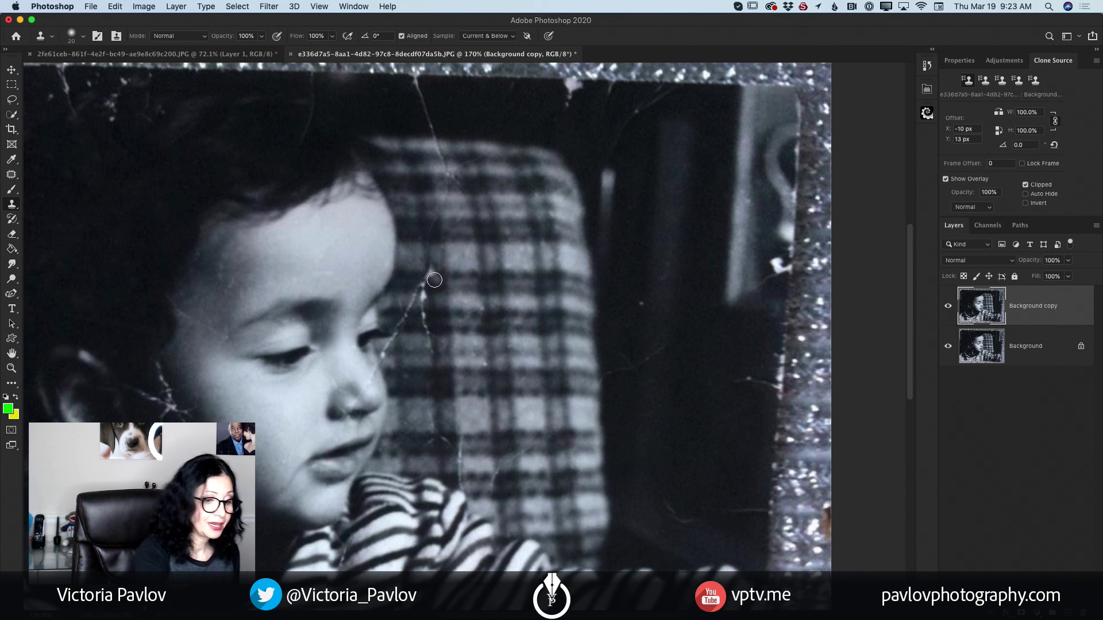
key("bracketleft")
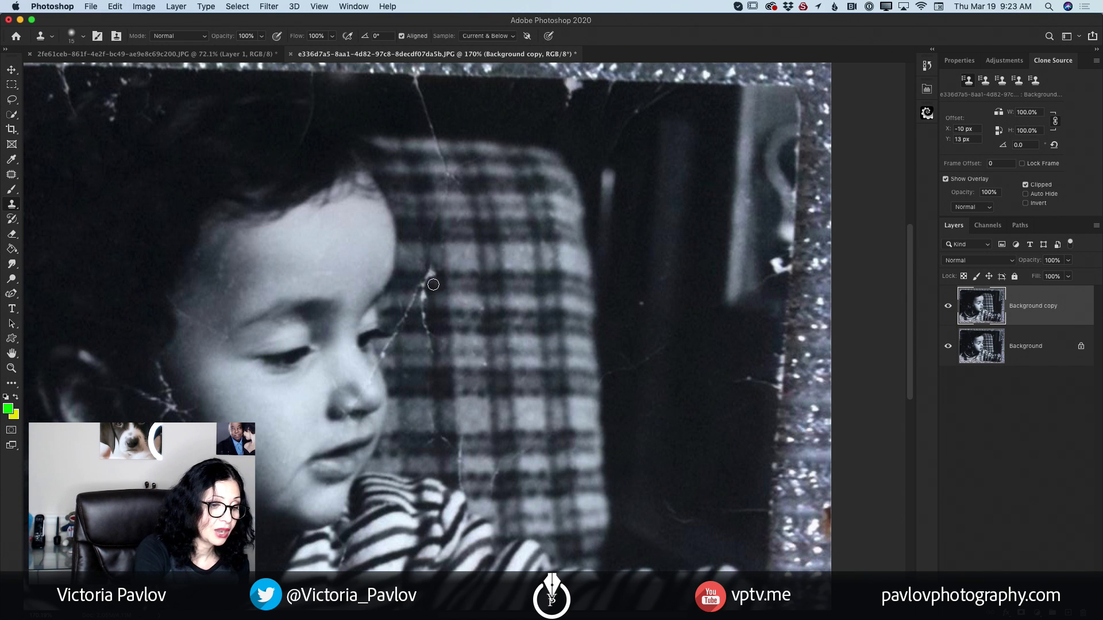
key("bracketleft")
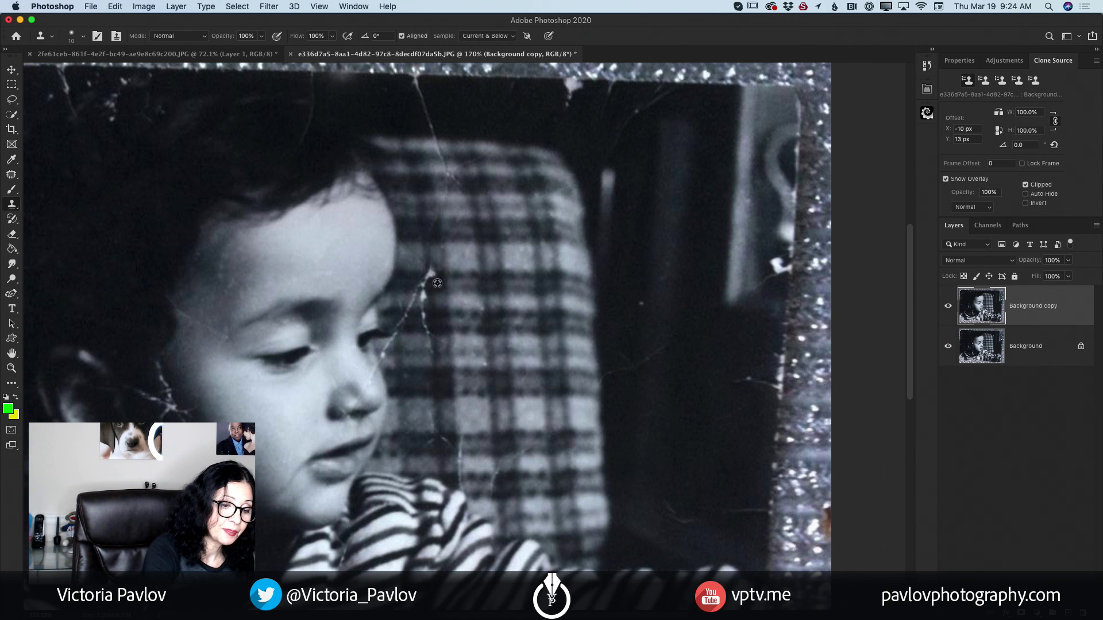
left_click(436, 282, "alt")
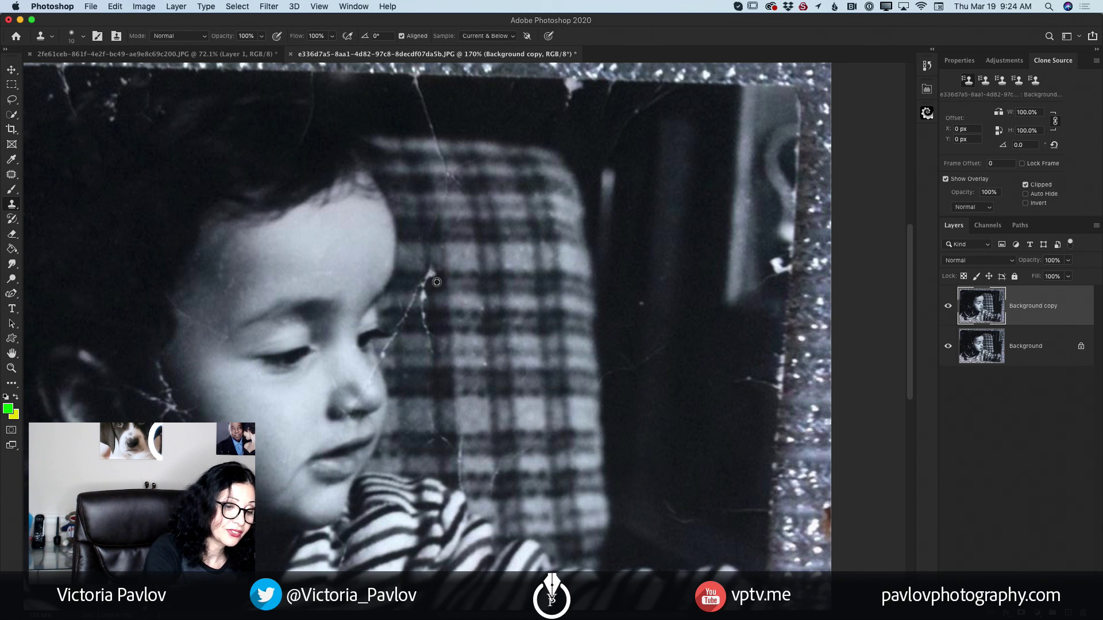
left_click(430, 277)
left_click(437, 282, "alt")
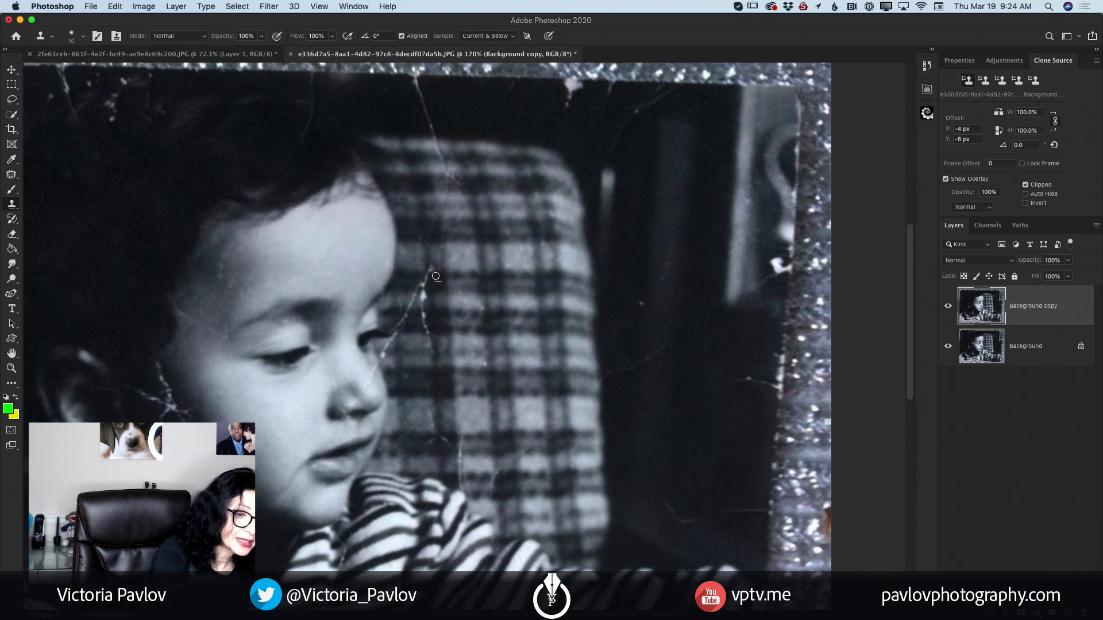
left_click(433, 276)
left_click(424, 278, "alt")
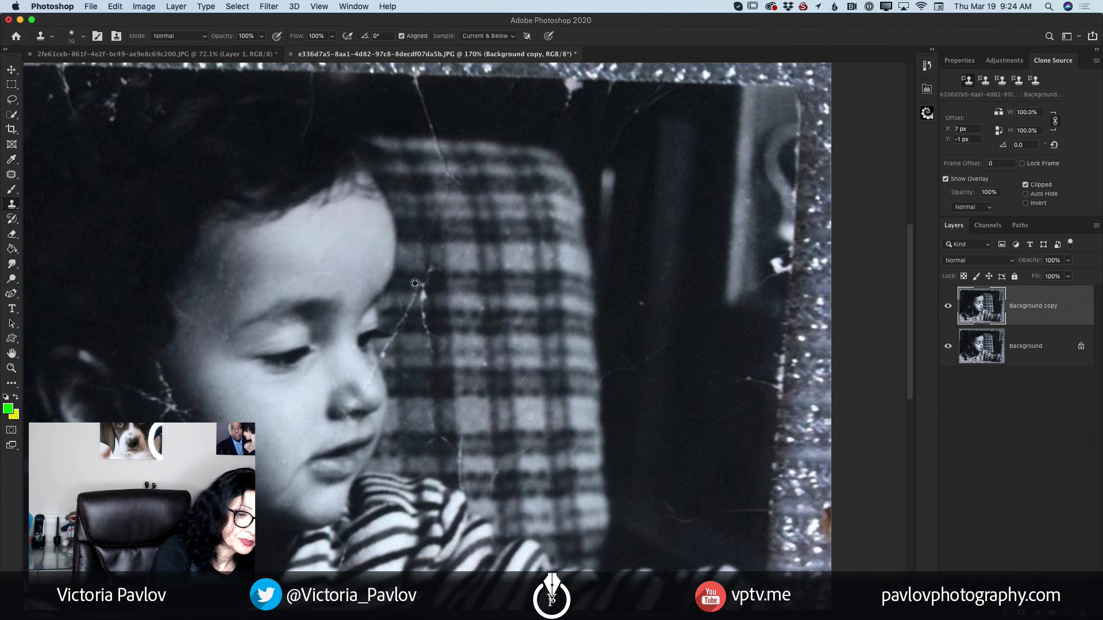
Step: Clone adjacent dark plaid over the crease fragments just below the junction spot on the chair
left_click(413, 285, "alt")
left_click(422, 285)
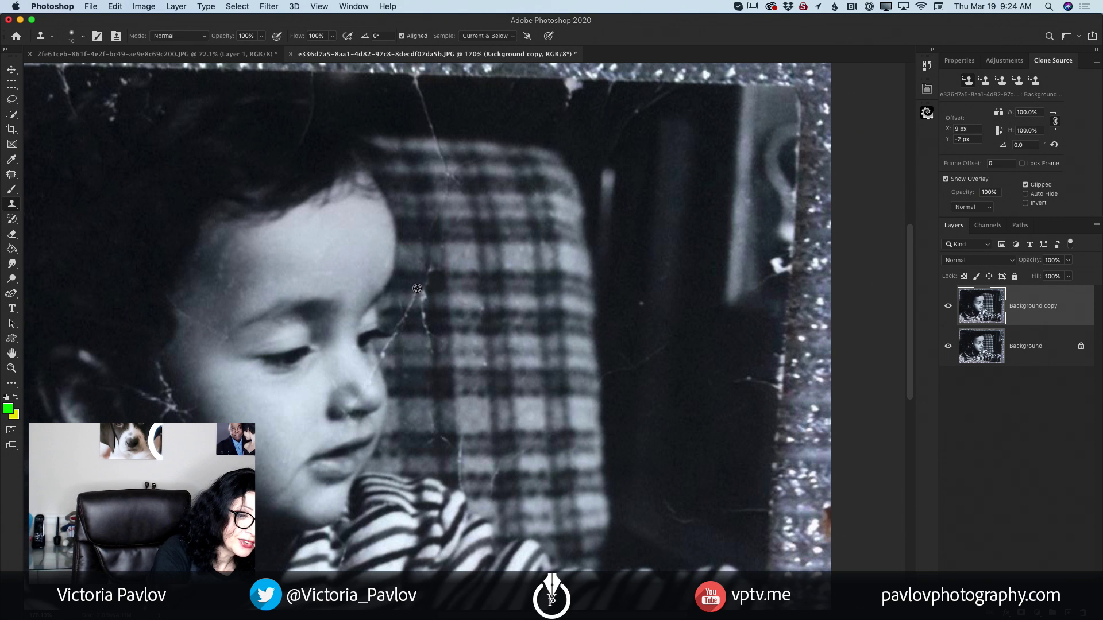
left_click(416, 288, "alt")
left_click(432, 287)
left_click(432, 292, "alt")
left_click(428, 285)
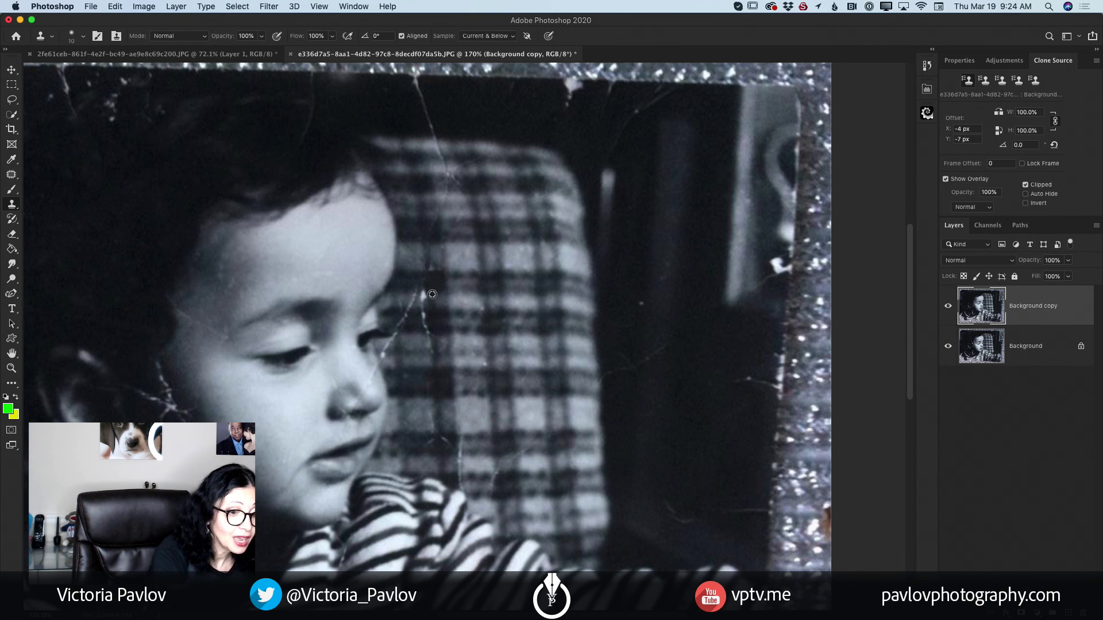
left_click(424, 283, "alt")
left_click(417, 291)
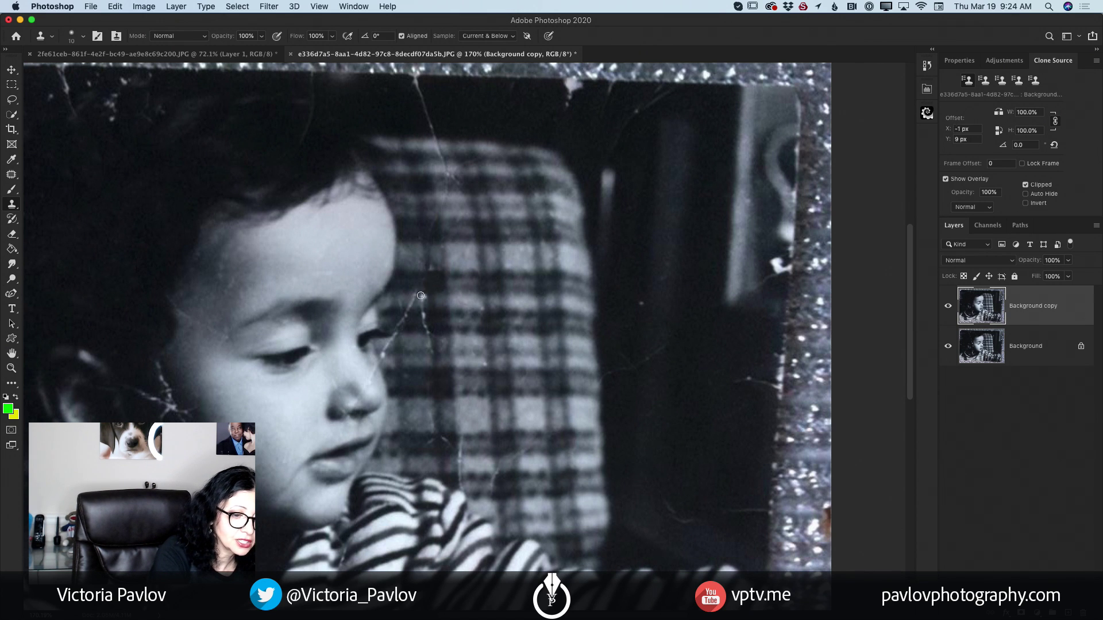
Step: Clone matching plaid over the upper part of the diagonal crease branch running towards the child's eye
left_click(407, 299, "alt")
left_click(412, 299)
left_click(411, 302)
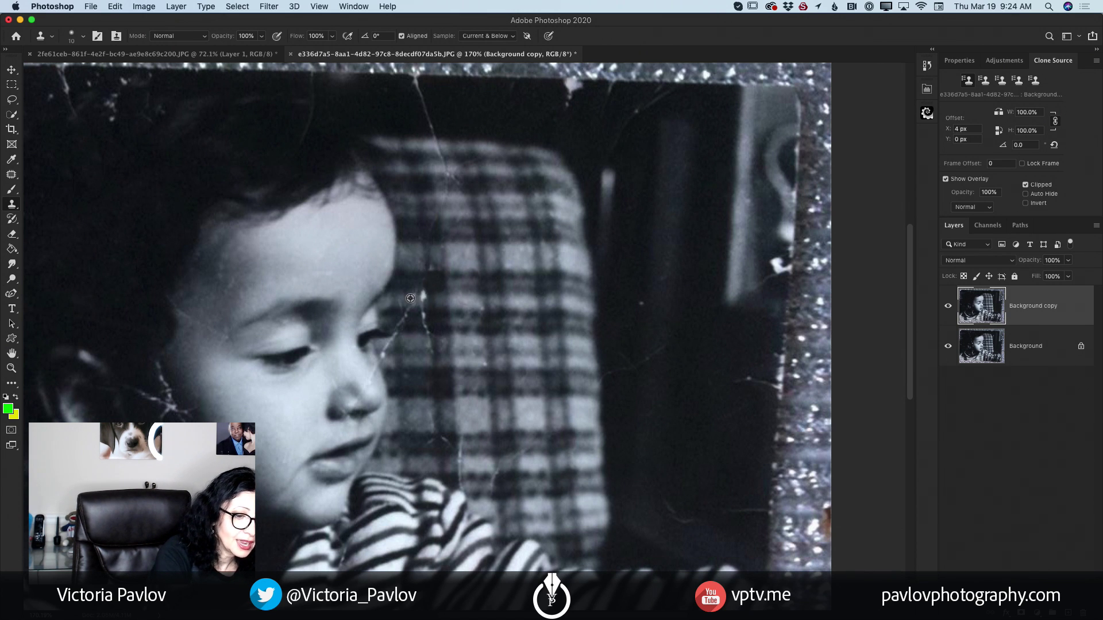
left_click(408, 298, "alt")
left_click(409, 298)
left_click(409, 299, "alt")
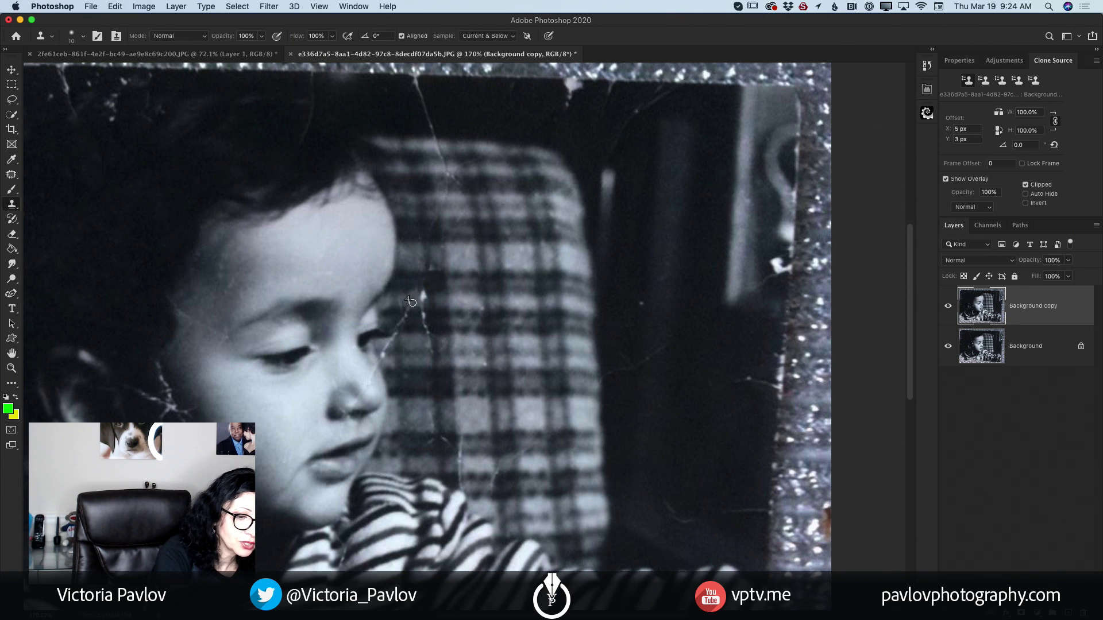
left_click(413, 284, "alt")
left_click(411, 292)
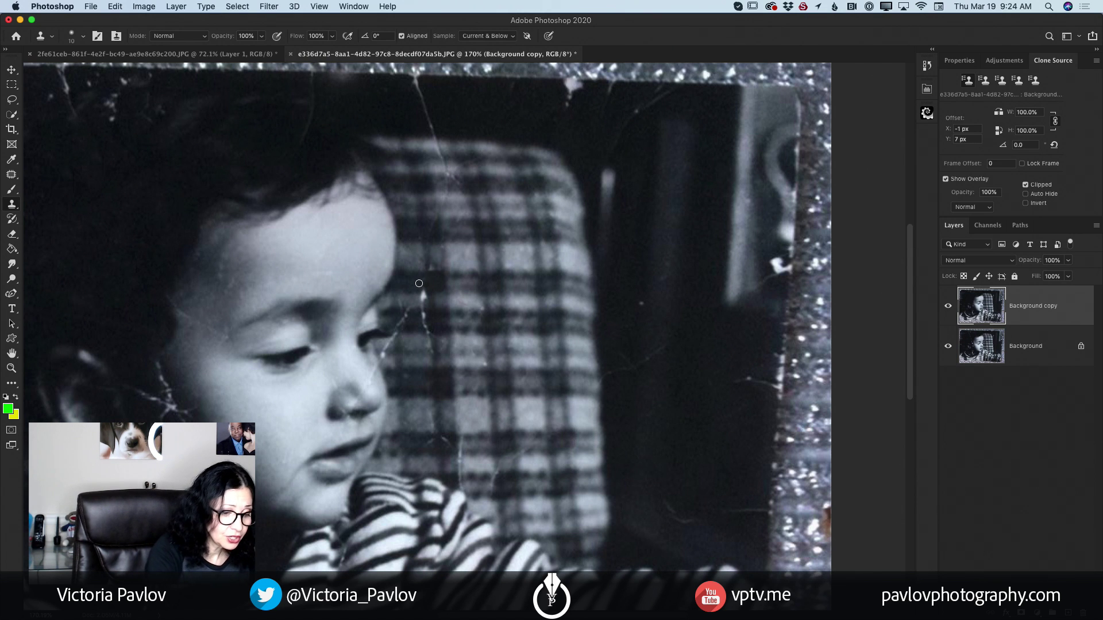
Step: Clone plaid over the lower end of the thin vertical crease on the chair beside the child's eye
left_click(421, 341, "alt")
left_click_drag(429, 344, 428, 337)
left_click(414, 330, "alt")
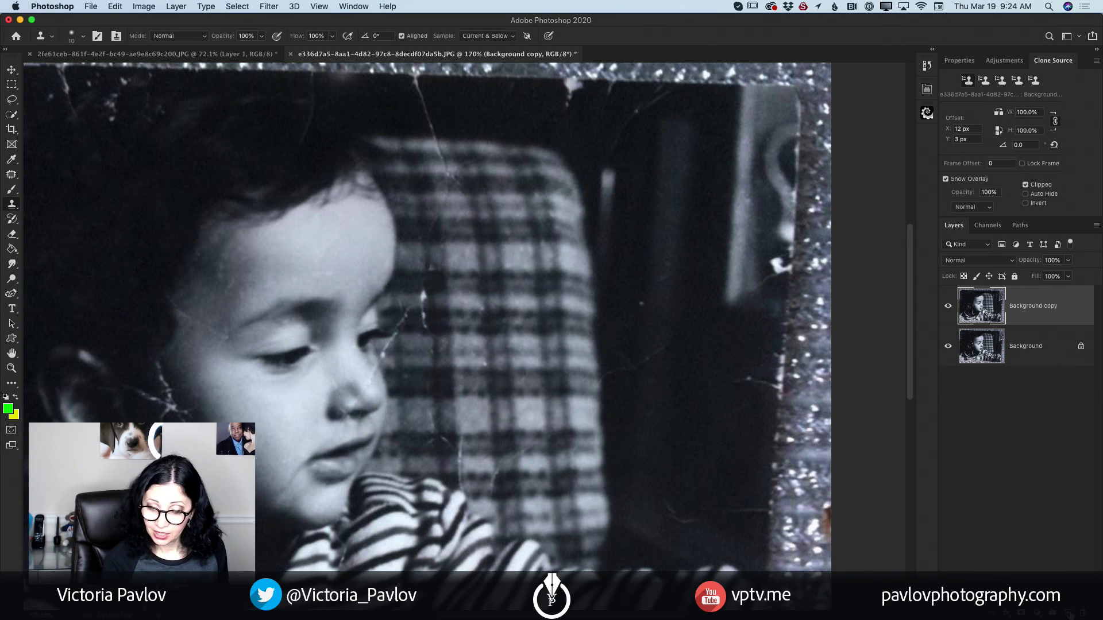
Step: Add a new layer and clone plaid onto it over the remaining diagonal and vertical creases beside the child's eye
key("super+alt+shift+n")
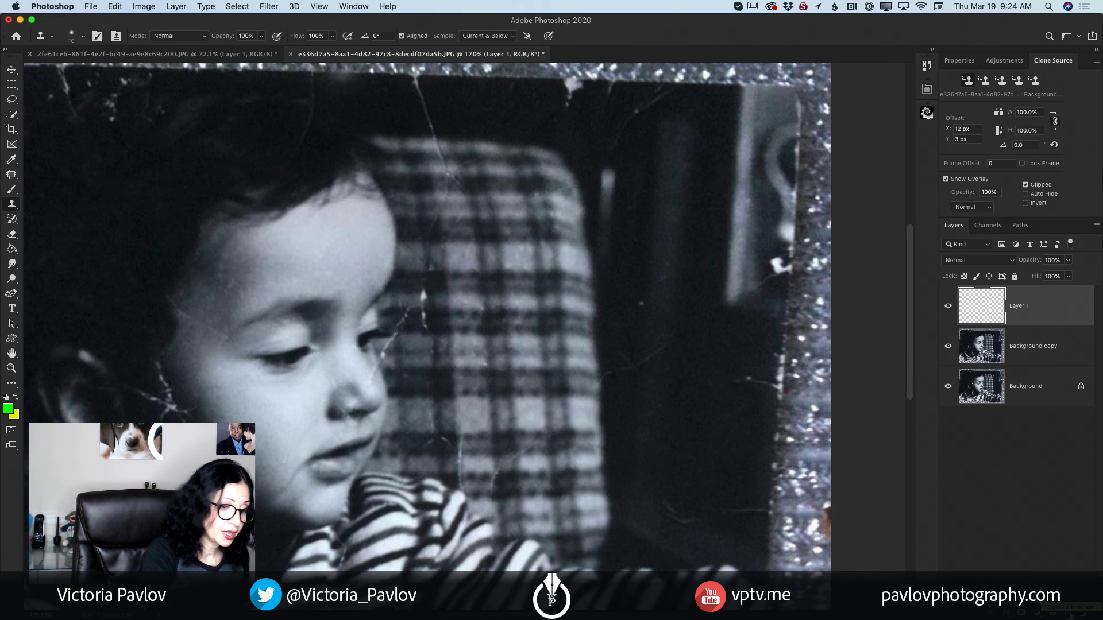
left_click(388, 345, "alt")
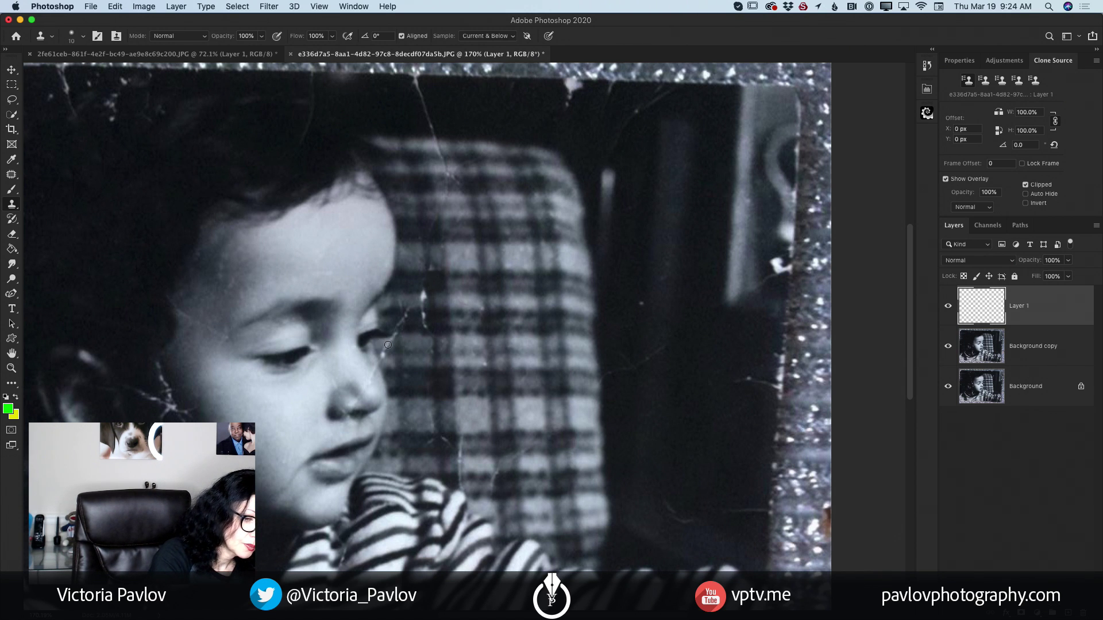
mouse_move(388, 344)
left_mouse_down()
mouse_move(407, 318)
mouse_move(426, 325)
left_mouse_up()
left_click(397, 342, "alt")
left_click(393, 321, "alt")
left_click(406, 324, "alt")
left_click(417, 321, "alt")
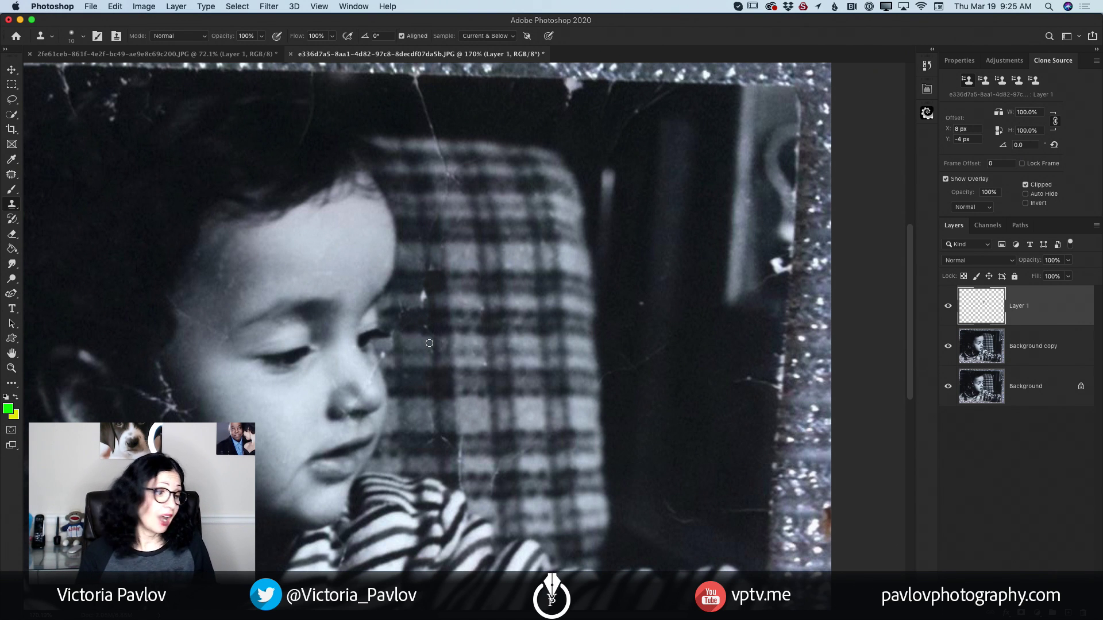
left_click_drag(429, 342, 403, 398)
Step: Merge the retouch layer down into Background copy and compare the boy's portrait with its original by toggling that copy's visibility
left_click(11, 368)
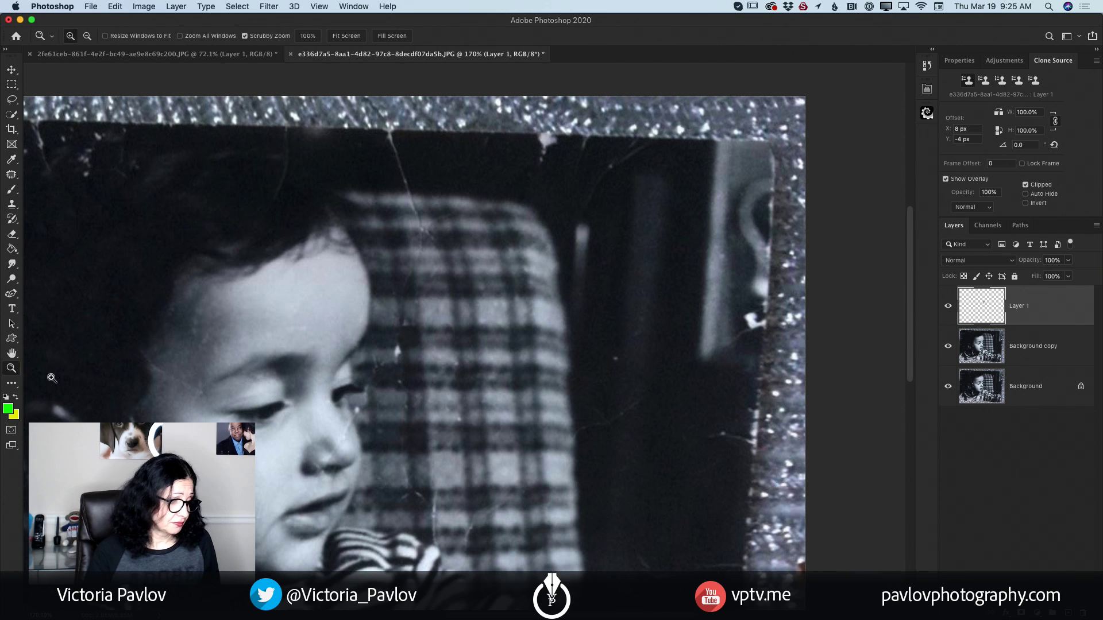
left_click_drag(431, 451, 399, 440)
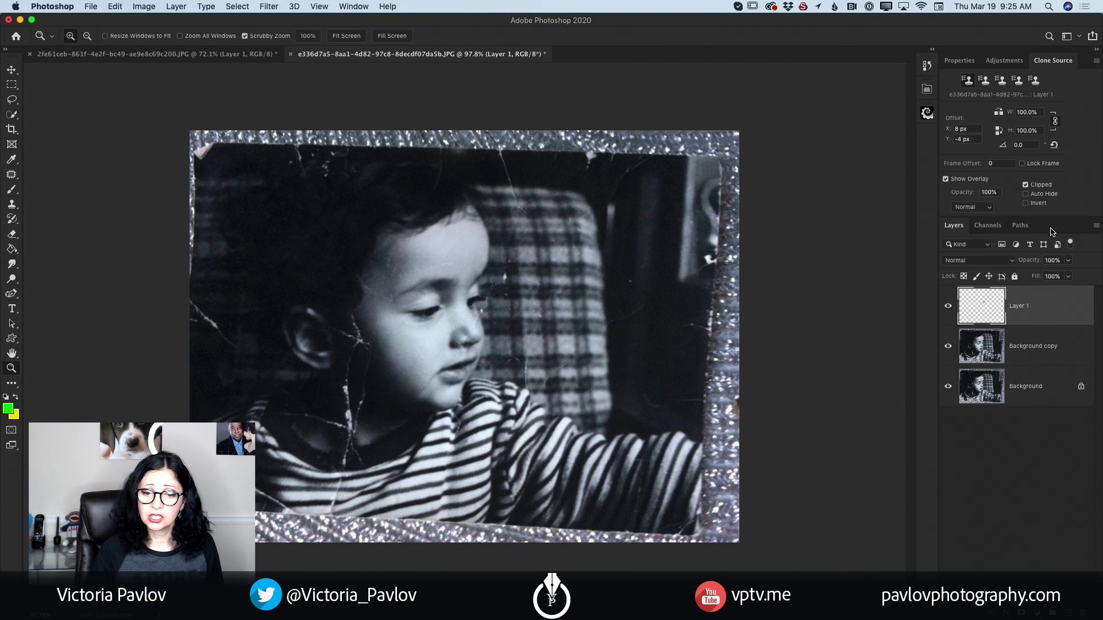
left_click(1096, 226)
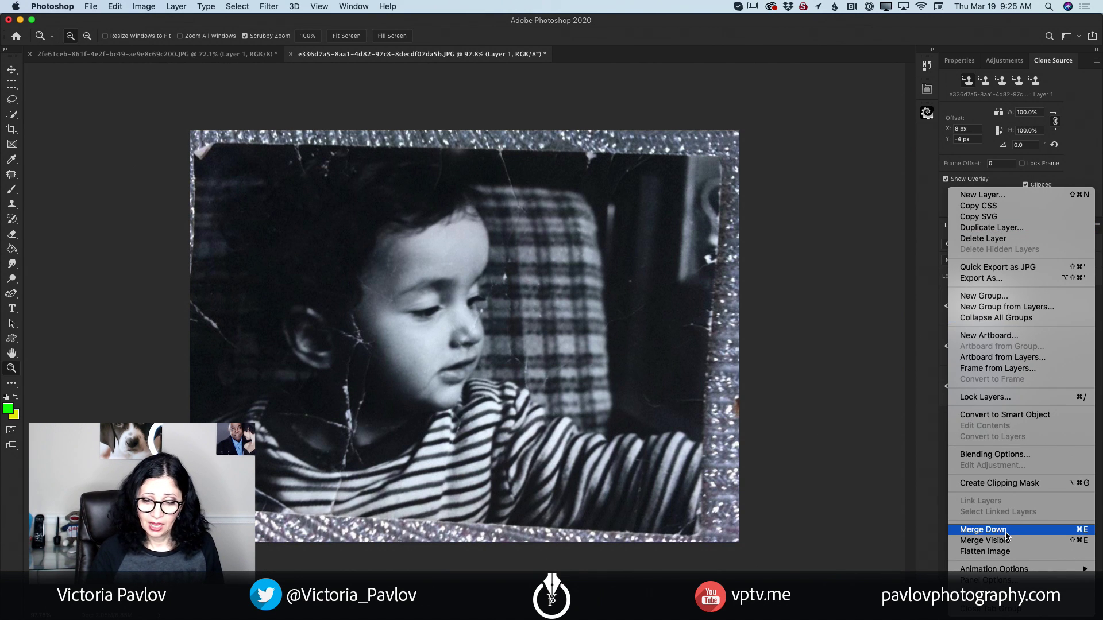
left_click(988, 529)
left_click(948, 307)
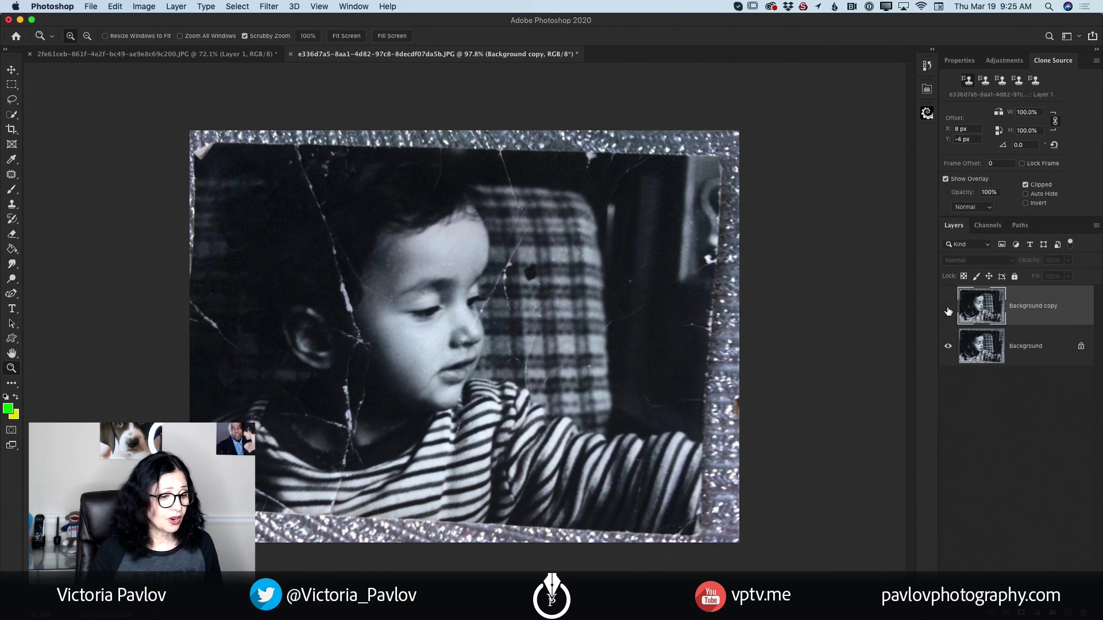
left_click(948, 309)
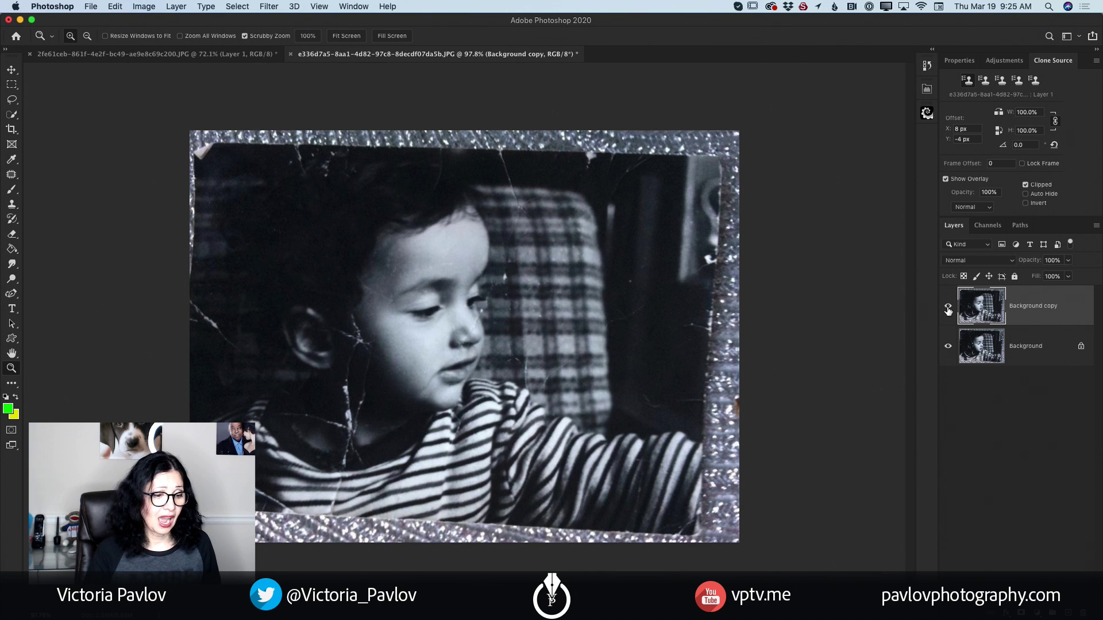
Step: Switch to the photo of the girl with the doll, merge Layer 1 down into Background copy, and compare before and after
left_click(110, 54)
left_click(1096, 226)
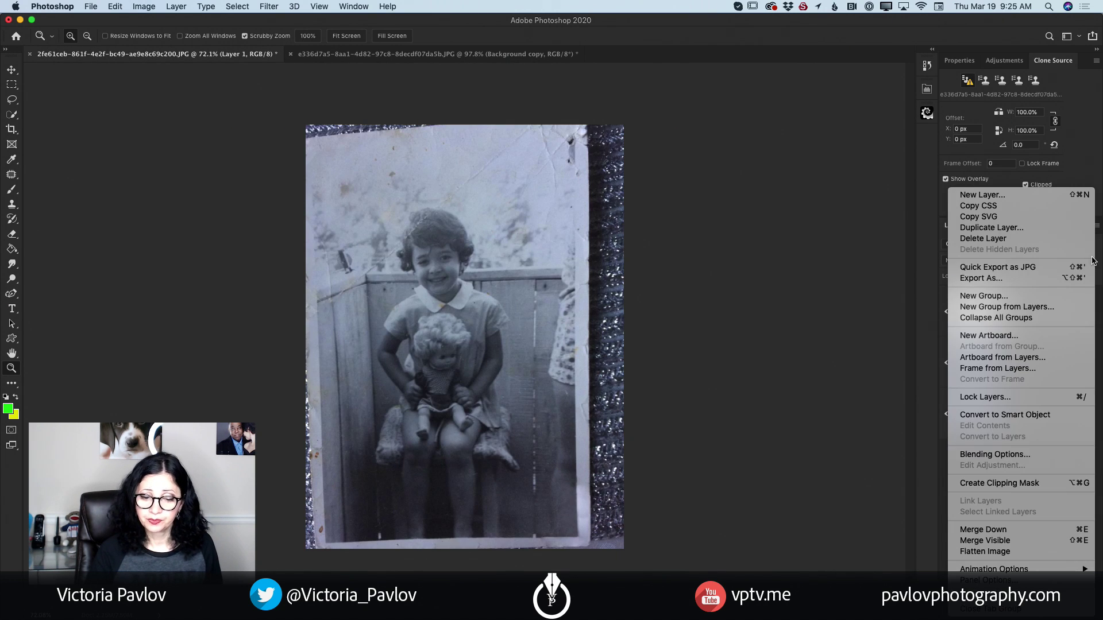
left_click(1022, 530)
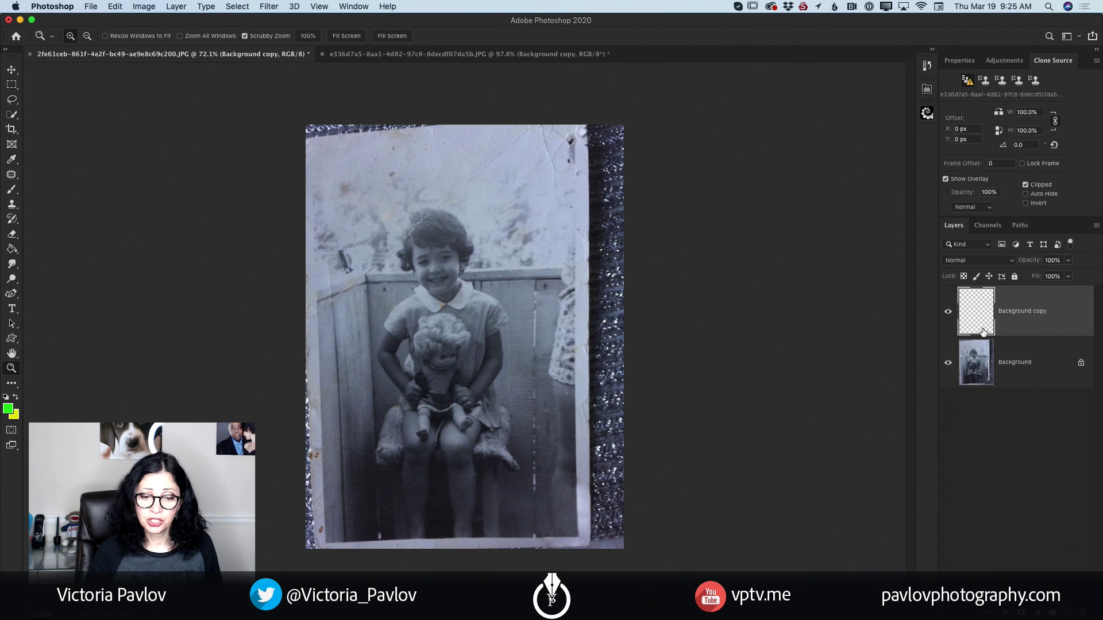
left_click(947, 313)
left_click(947, 314)
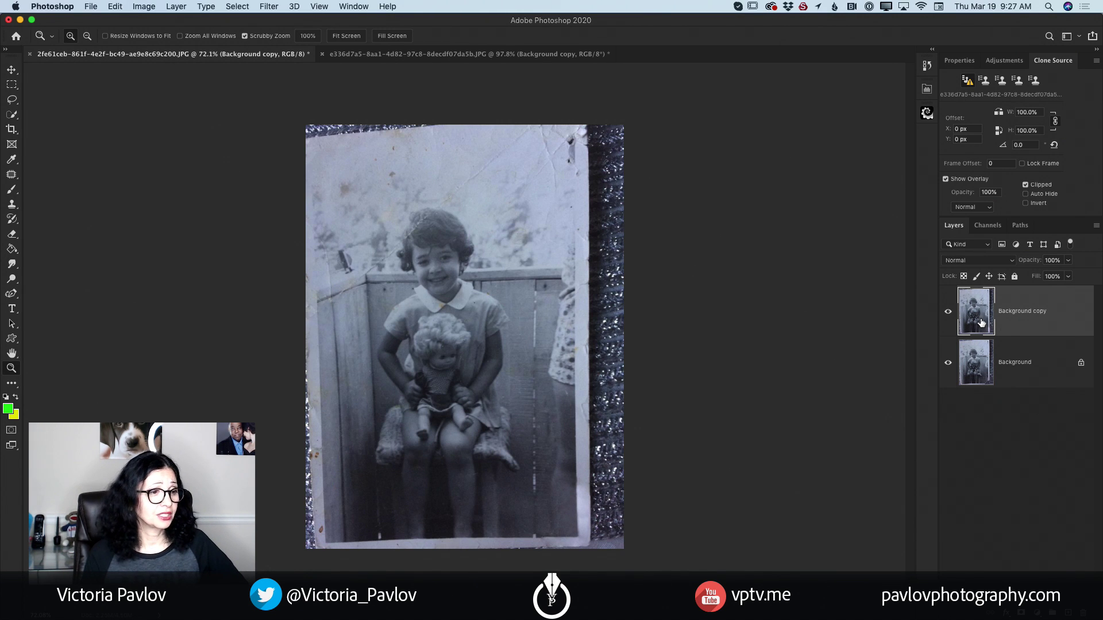
Step: Open the girl photo's Background copy in the Camera Raw Filter, choose the Black & White treatment, and set Exposure to +0.20
left_click(269, 7)
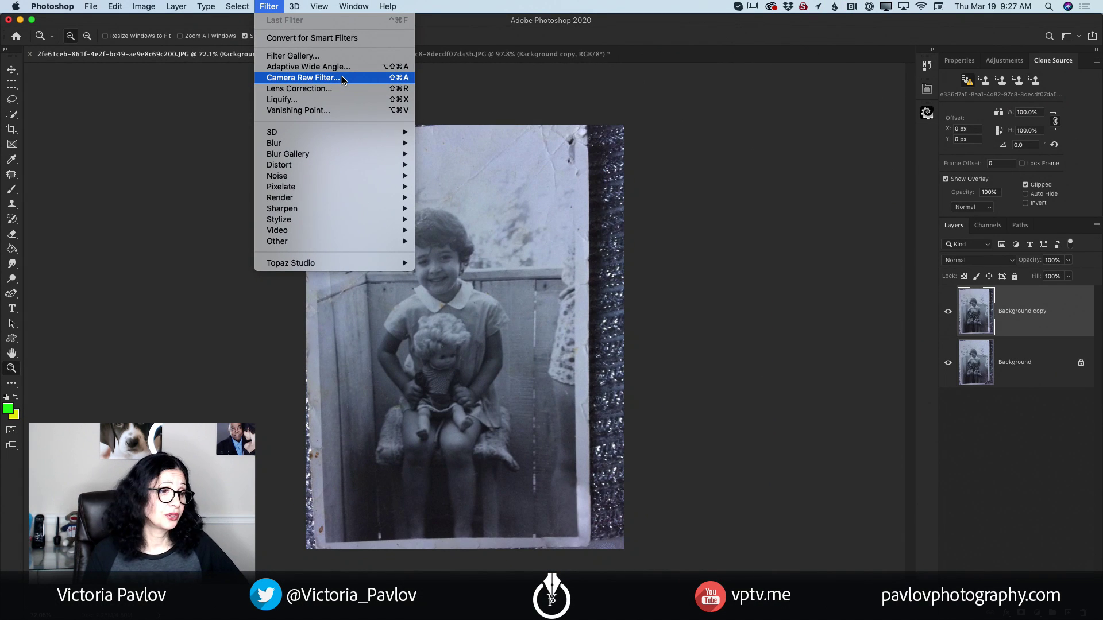
left_click(342, 79)
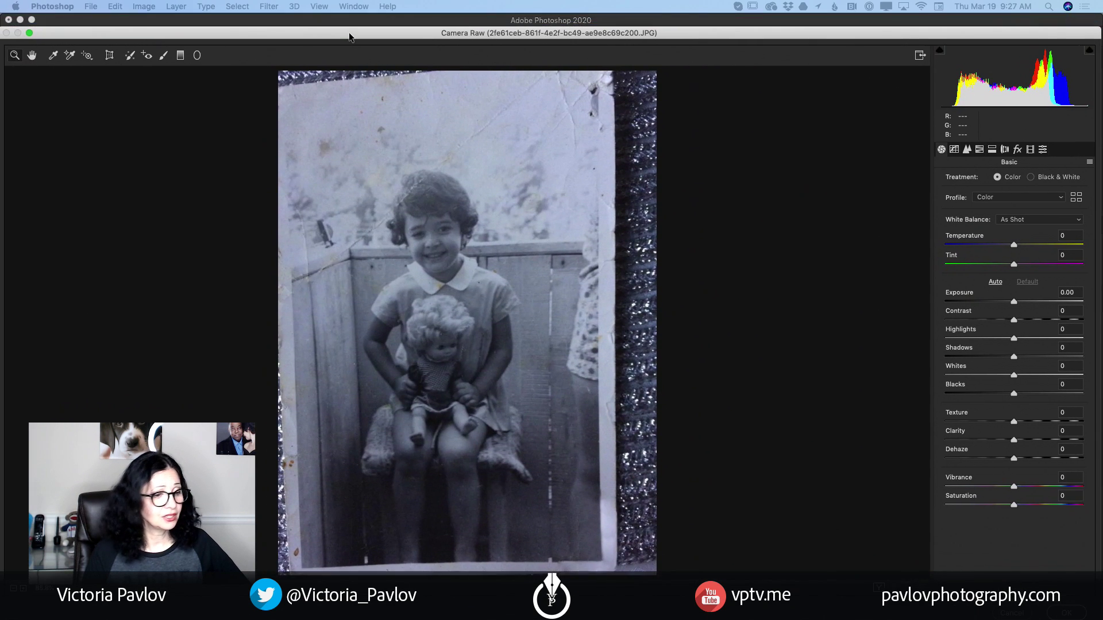
left_click_drag(349, 32, 349, 23)
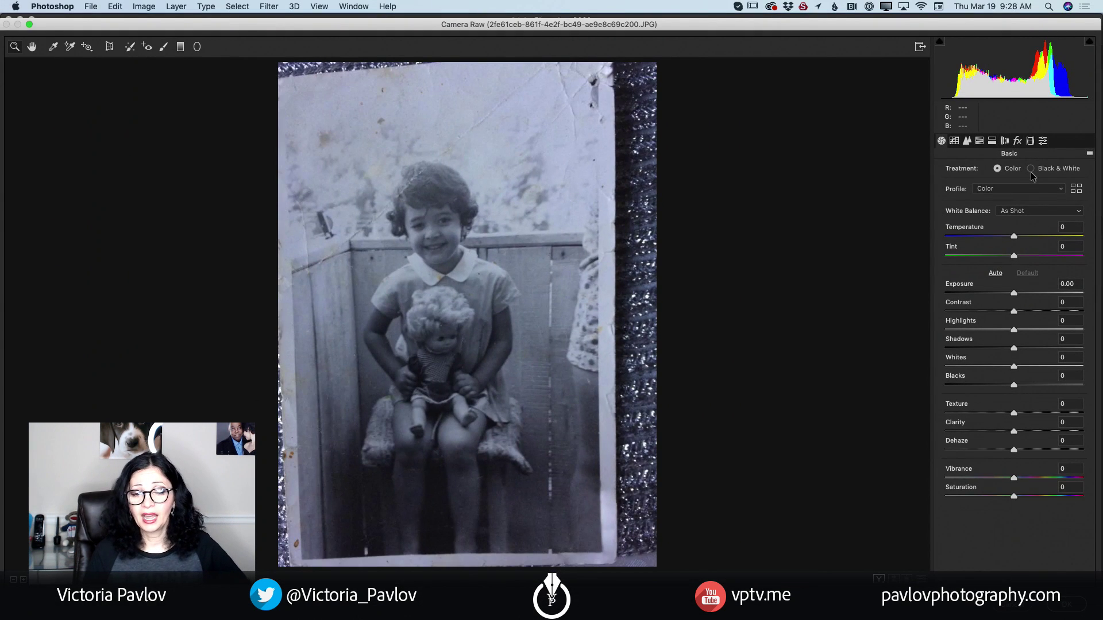
left_click(1031, 169)
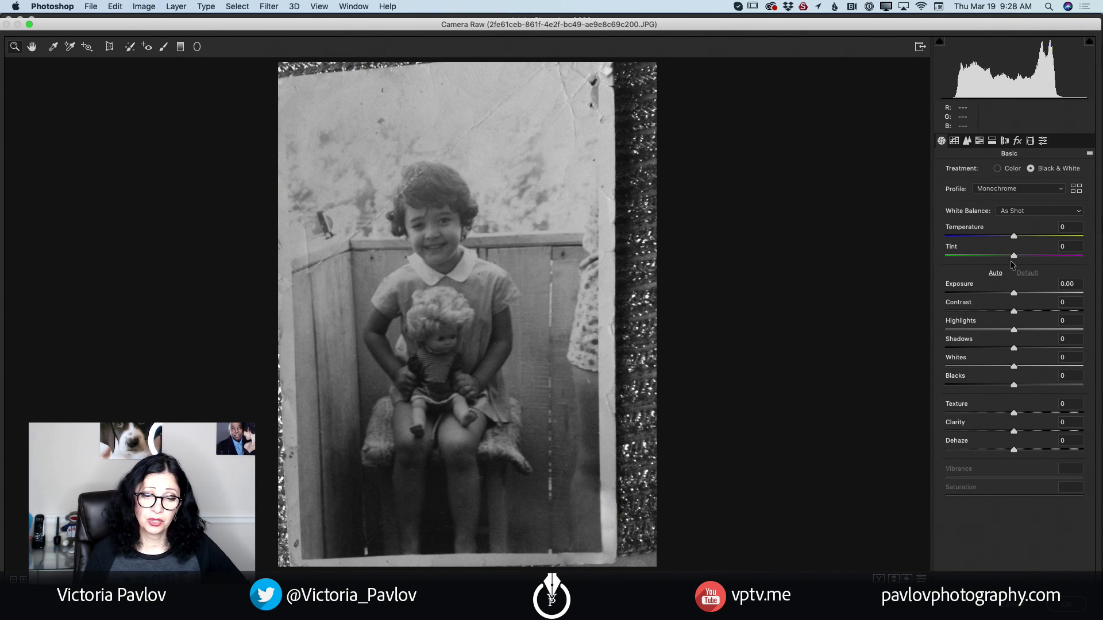
left_click_drag(1013, 293, 1016, 298)
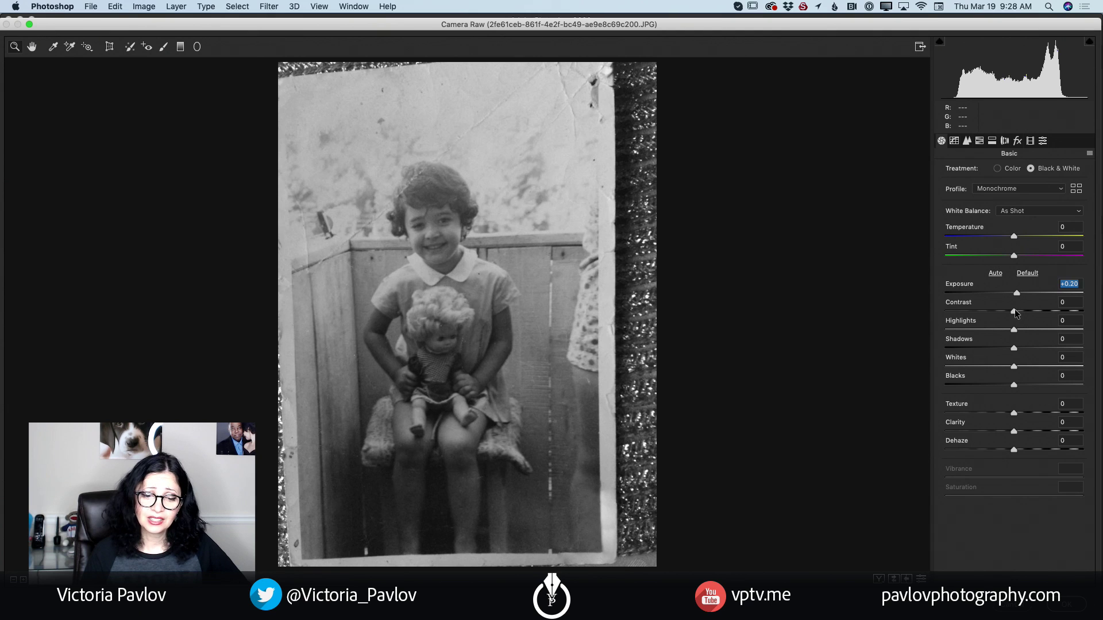
left_click(1015, 310)
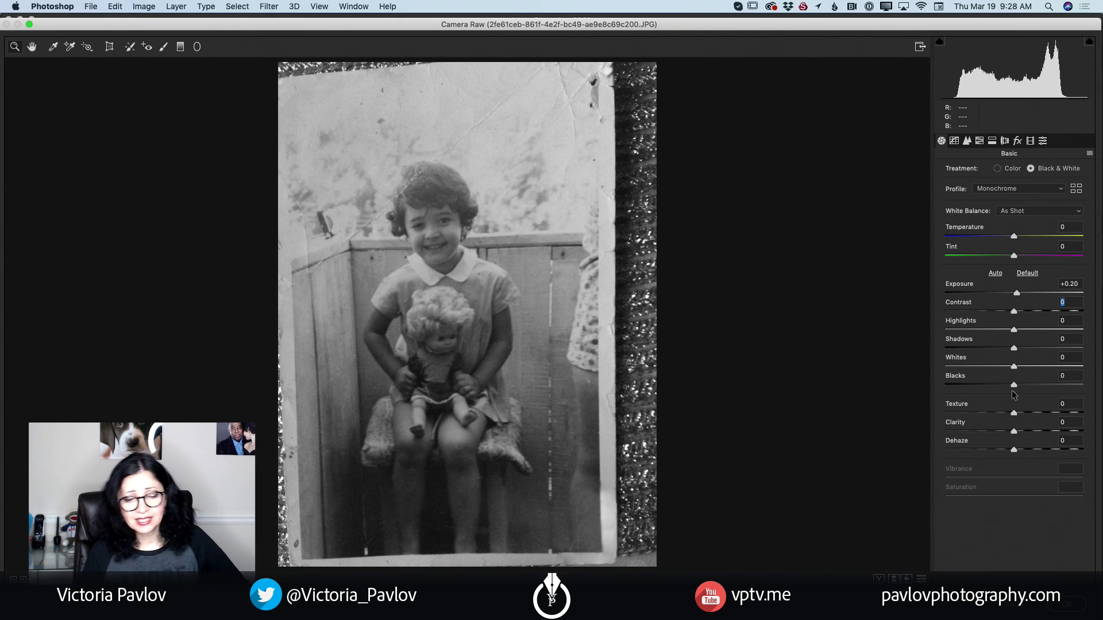